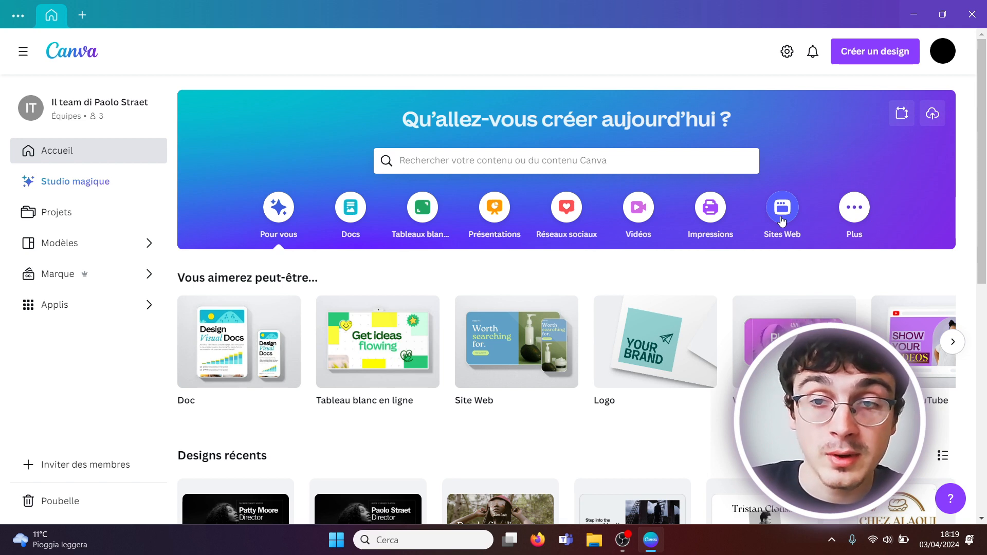
# Show the Sites Web category so the home page lists website templates
pyautogui.click(782, 208)
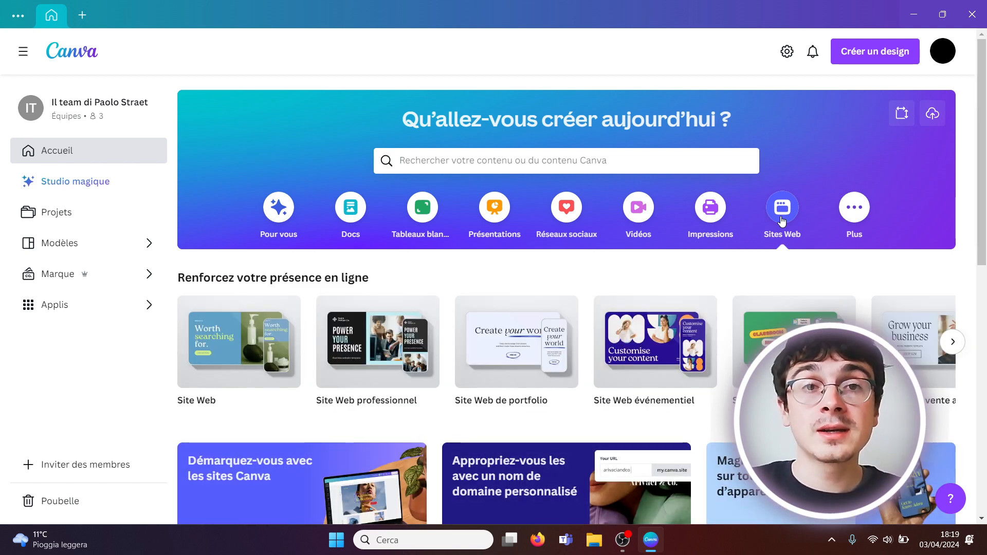
# Open the full Modèles de Sites Web gallery of 1 035 templates via Afficher tout
pyautogui.moveTo(986, 112); pyautogui.dragTo(986, 271)
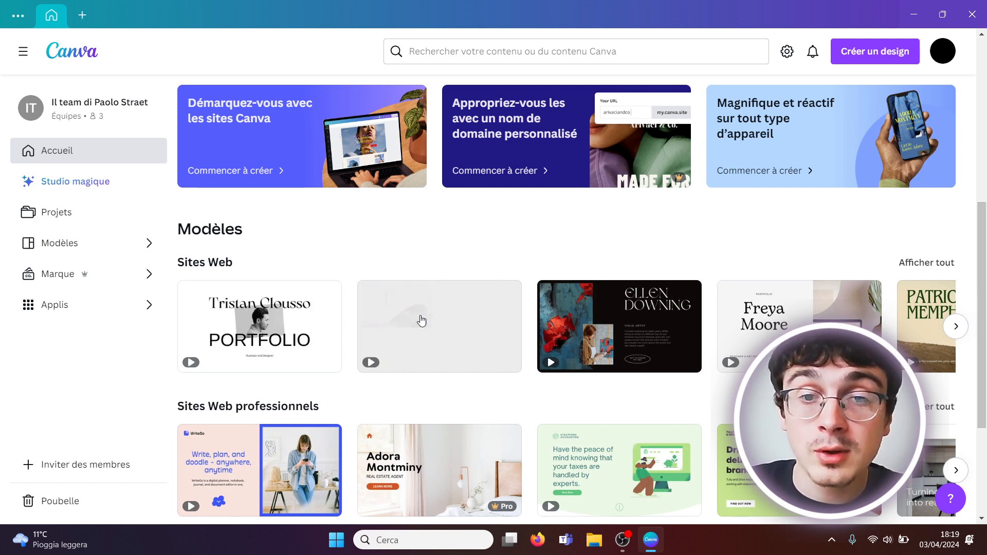
pyautogui.click(930, 263)
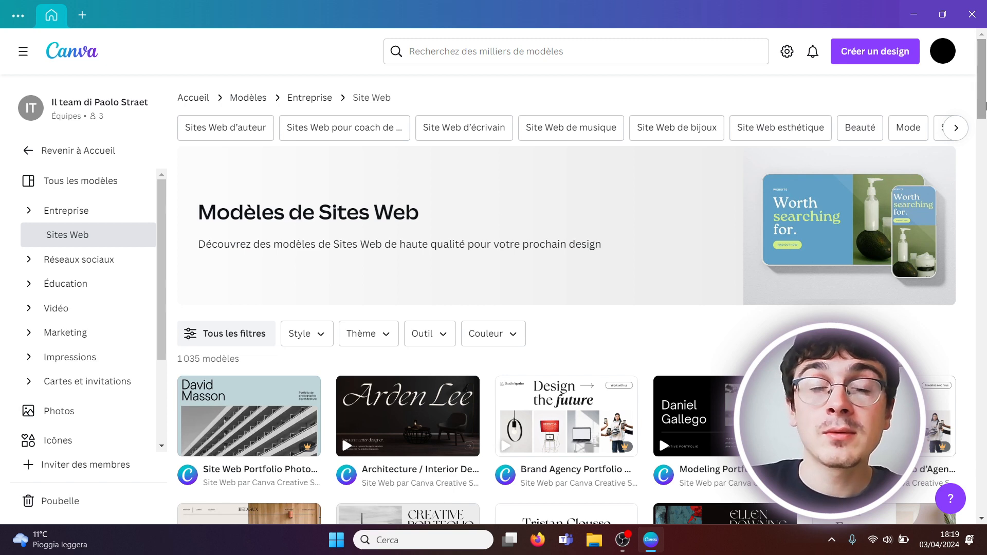
pyautogui.moveTo(985, 106); pyautogui.dragTo(985, 143)
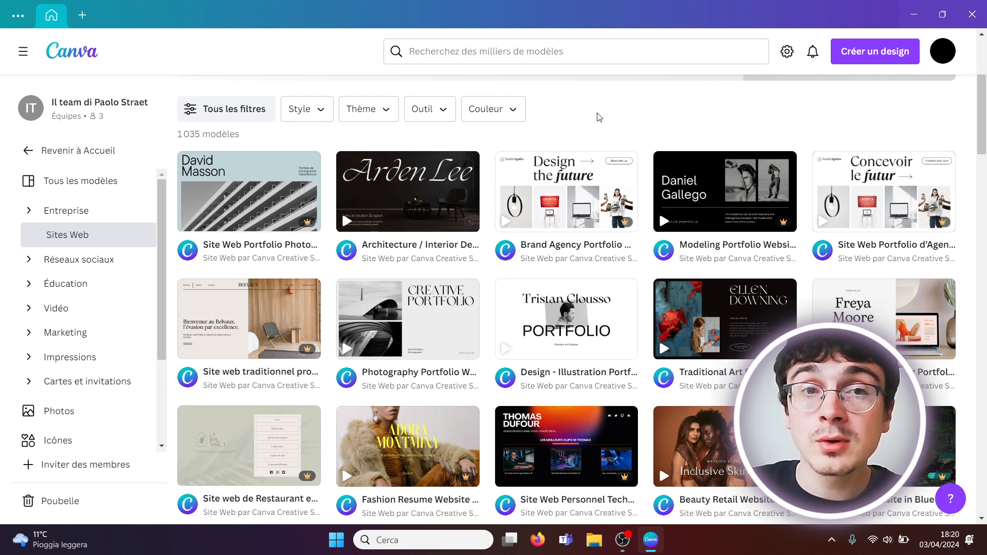
pyautogui.moveTo(308, 229)
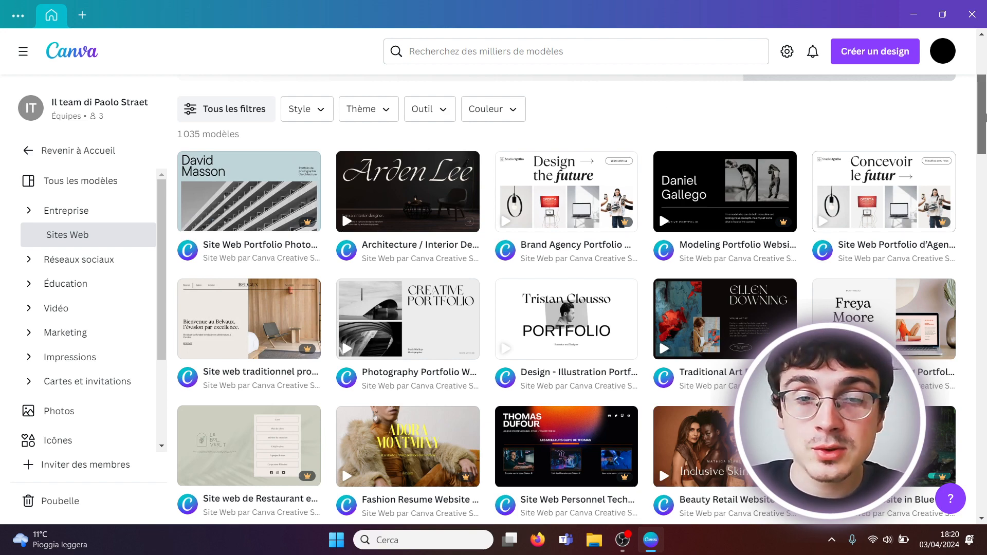
pyautogui.moveTo(983, 126); pyautogui.dragTo(985, 60)
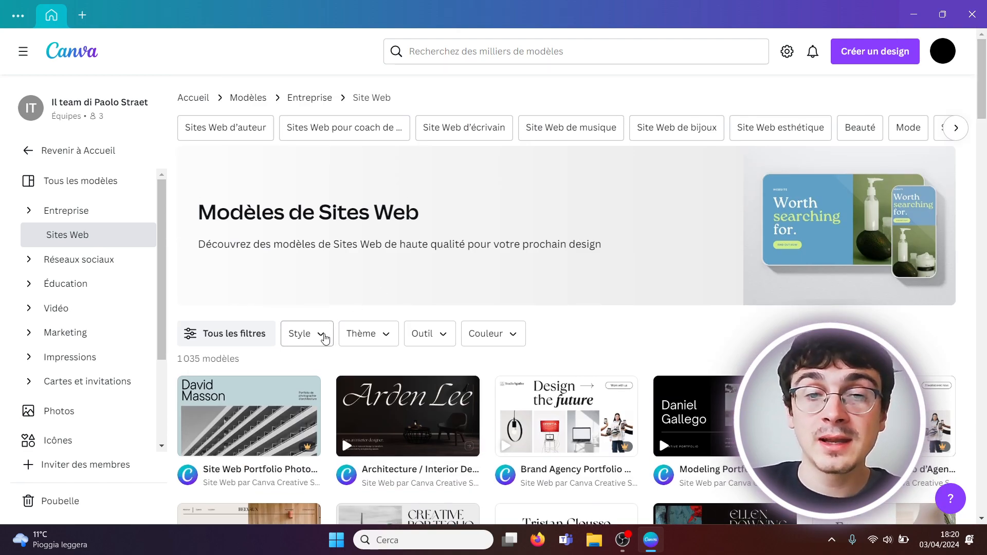
pyautogui.click(524, 339)
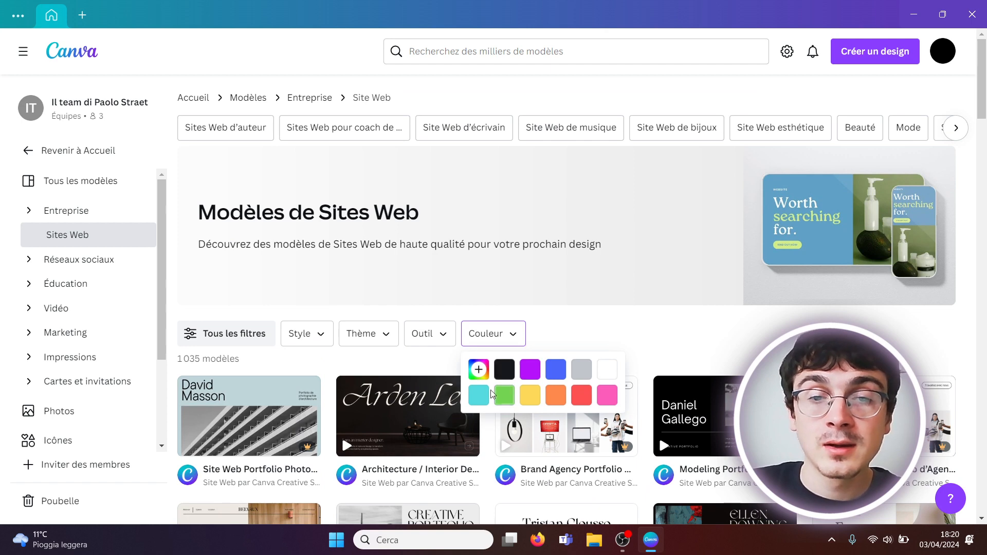
pyautogui.click(479, 396)
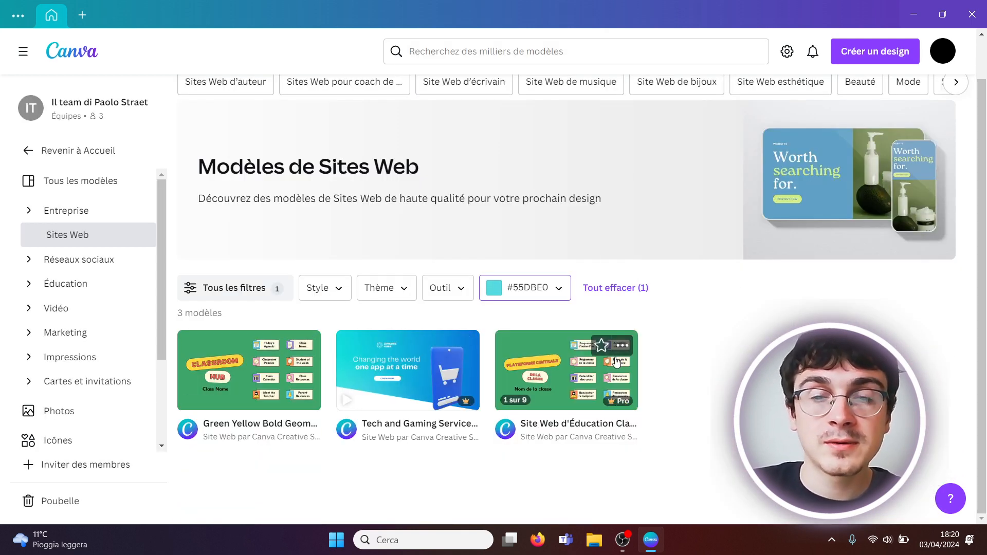
pyautogui.click(560, 292)
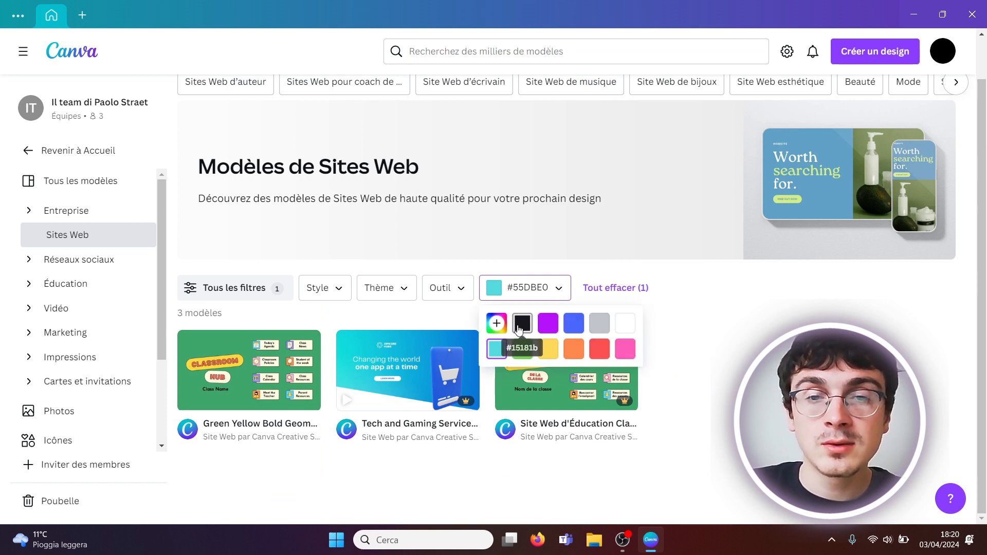
pyautogui.click(522, 323)
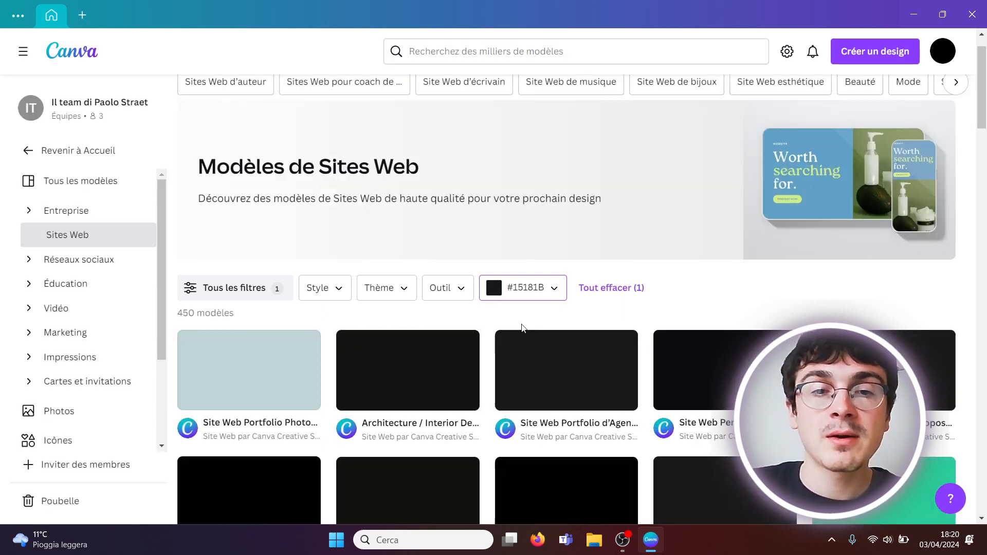
pyautogui.click(606, 289)
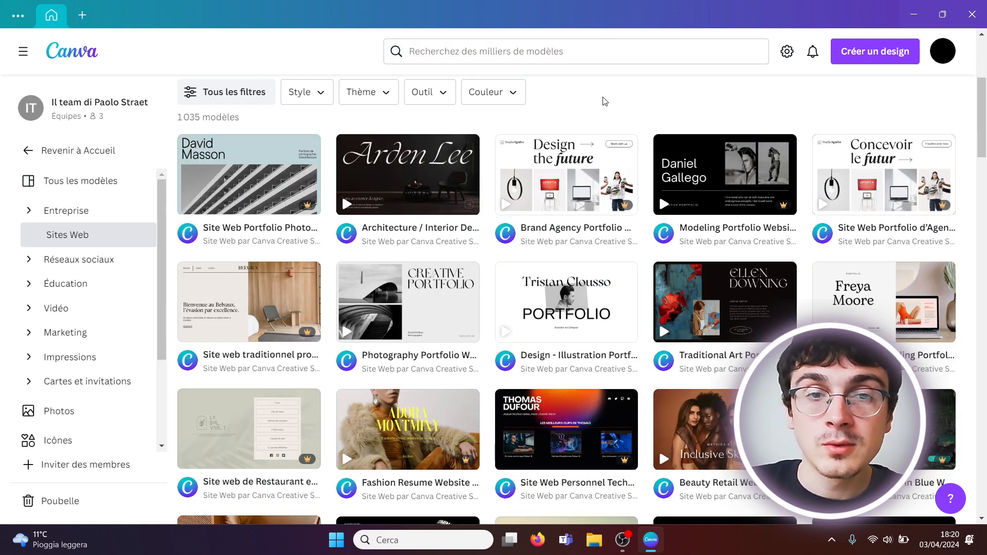
# Open the preview of the 'Pas de file d'attente' (Zéro foule) website template
pyautogui.moveTo(980, 124); pyautogui.dragTo(979, 176)
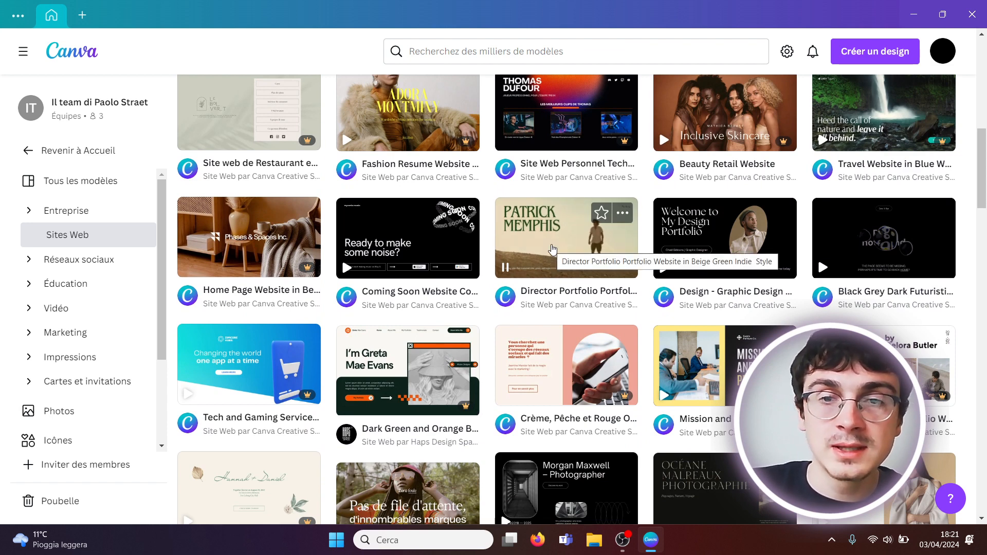
pyautogui.moveTo(978, 188); pyautogui.dragTo(978, 225)
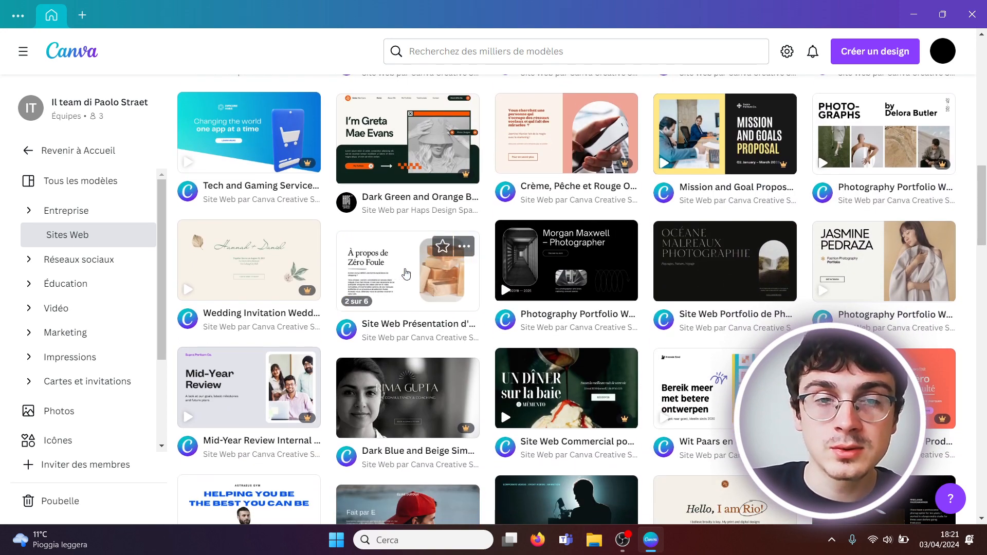
pyautogui.click(406, 273)
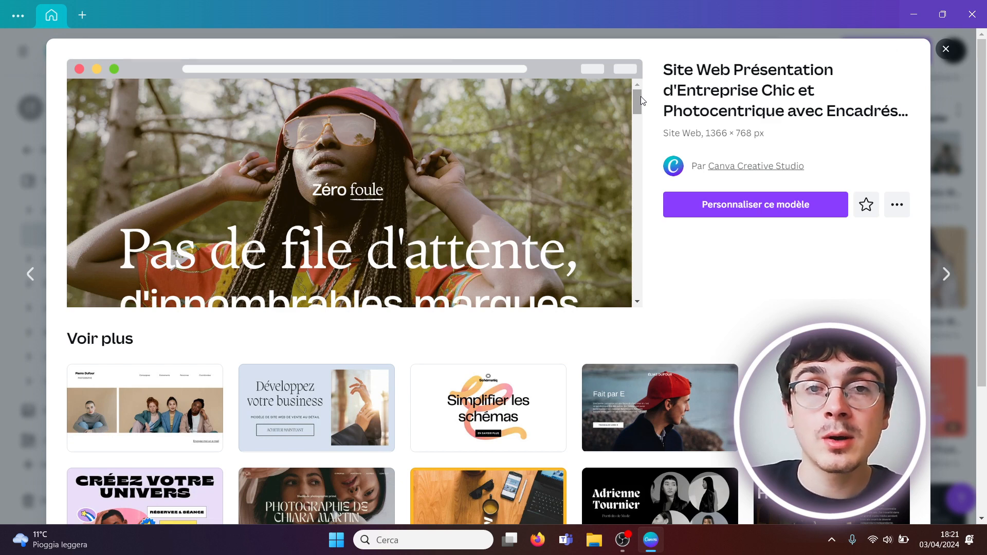
# Customise the Zéro foule template as a new six-page website design in the editor
pyautogui.moveTo(637, 98); pyautogui.dragTo(635, 212)
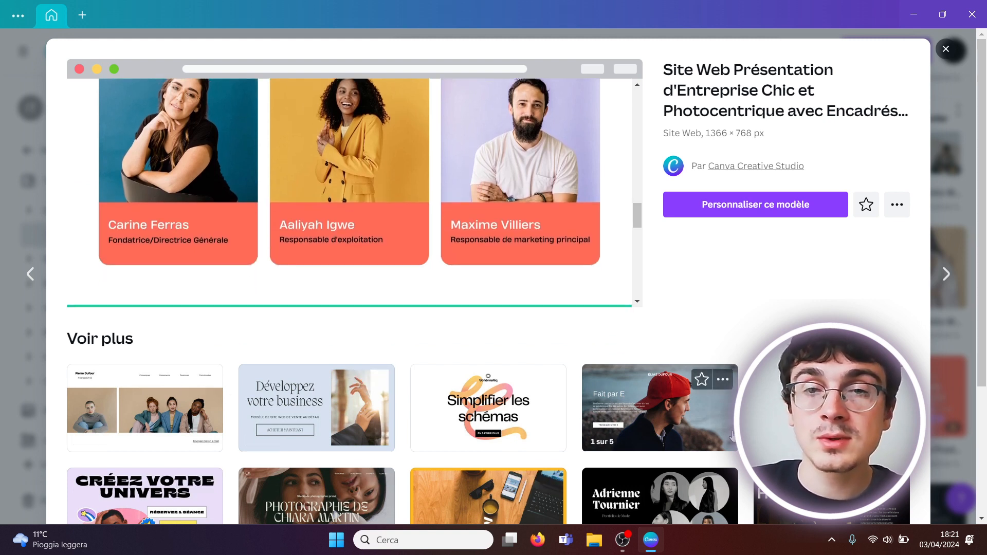
pyautogui.click(756, 206)
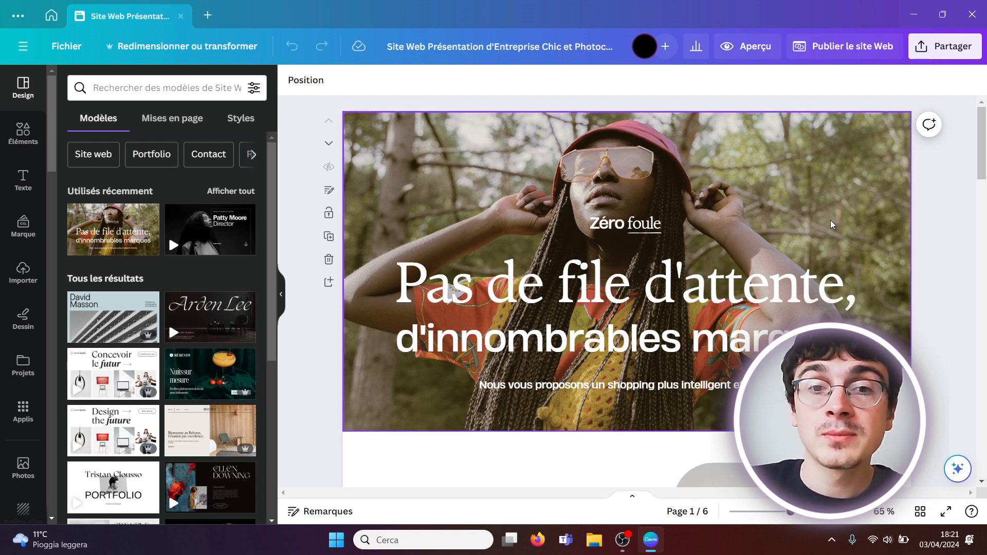
pyautogui.click(624, 293)
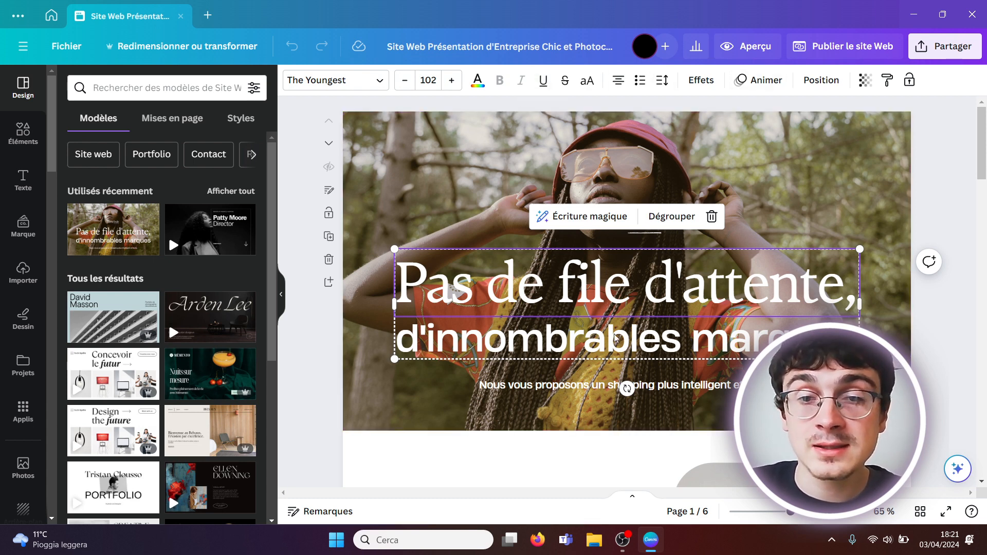
pyautogui.click(738, 155)
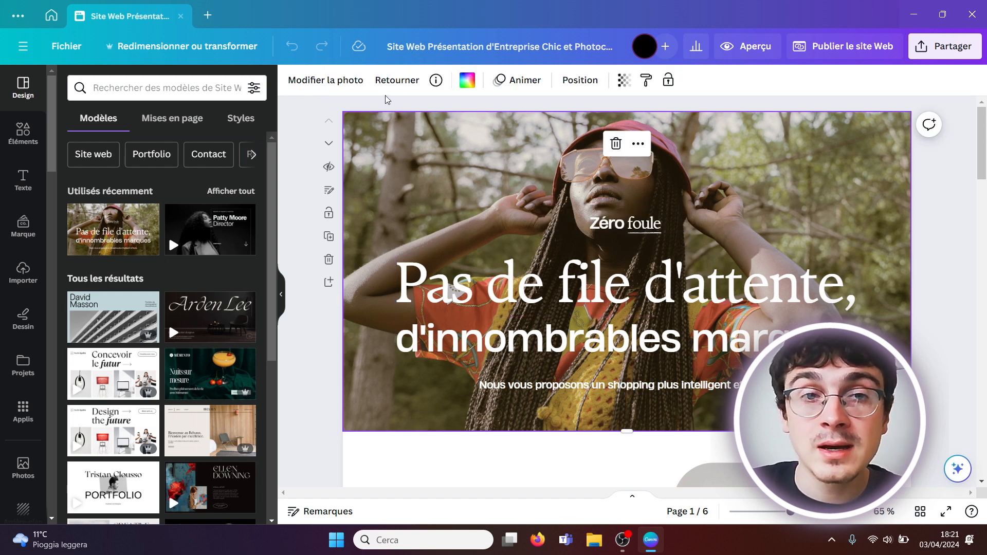
pyautogui.moveTo(980, 136); pyautogui.dragTo(981, 197)
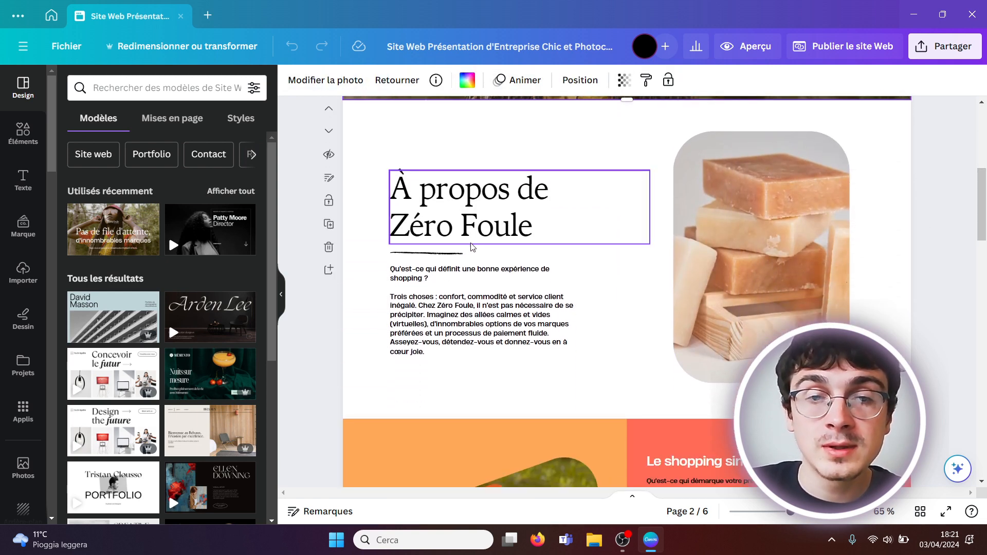
pyautogui.click(448, 253)
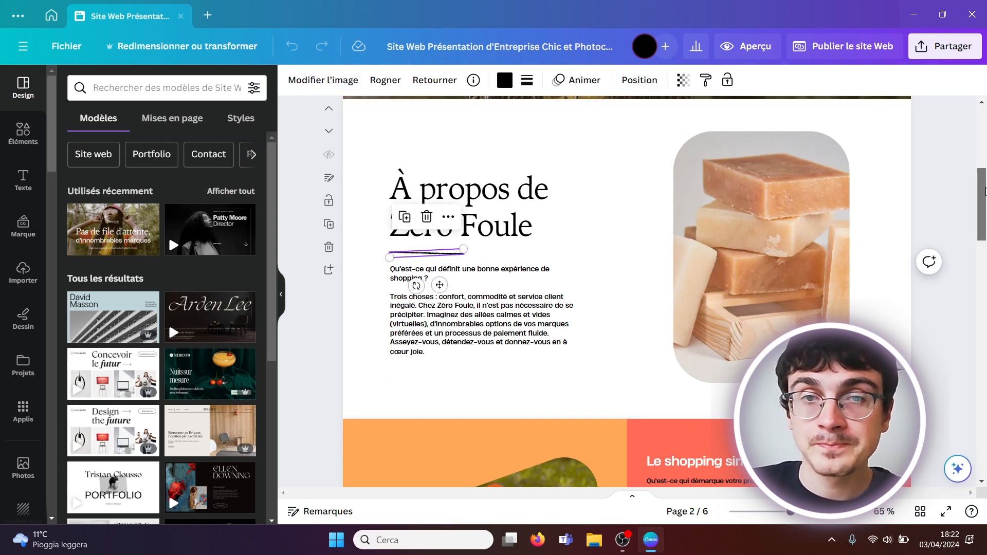
pyautogui.scroll(5, 985, 191)
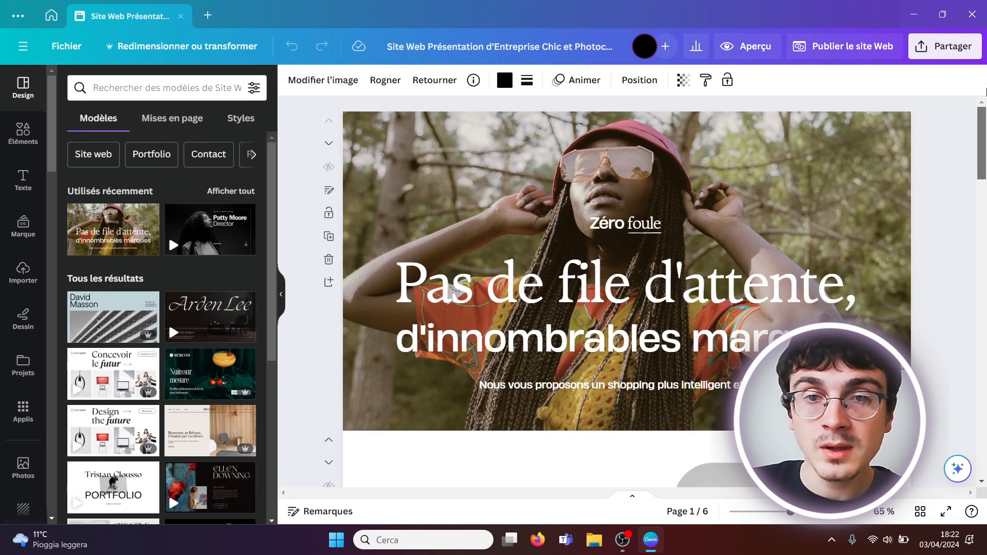
pyautogui.click(656, 301)
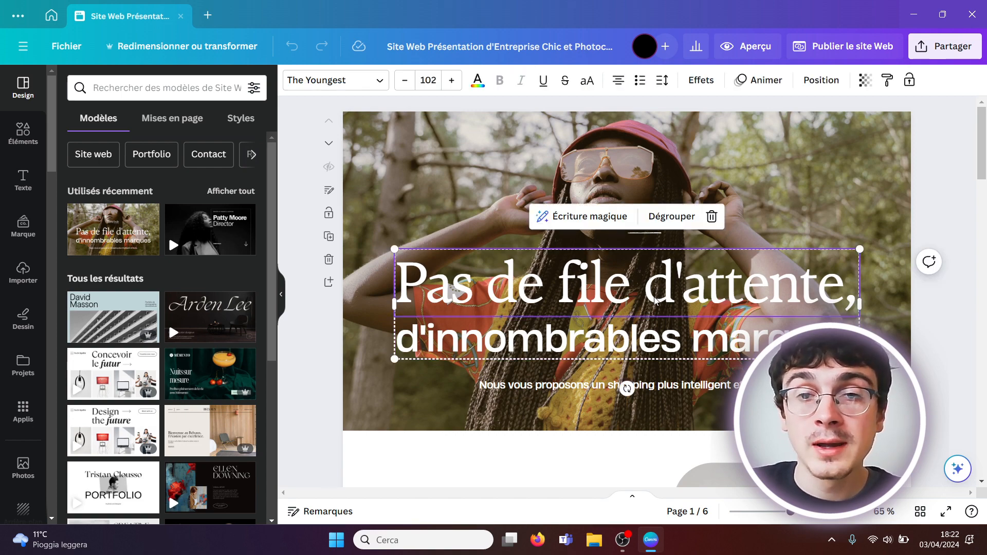
pyautogui.moveTo(655, 299)
pyautogui.mouseDown()
pyautogui.moveTo(738, 265)
pyautogui.moveTo(599, 278)
pyautogui.moveTo(644, 301)
pyautogui.mouseUp()
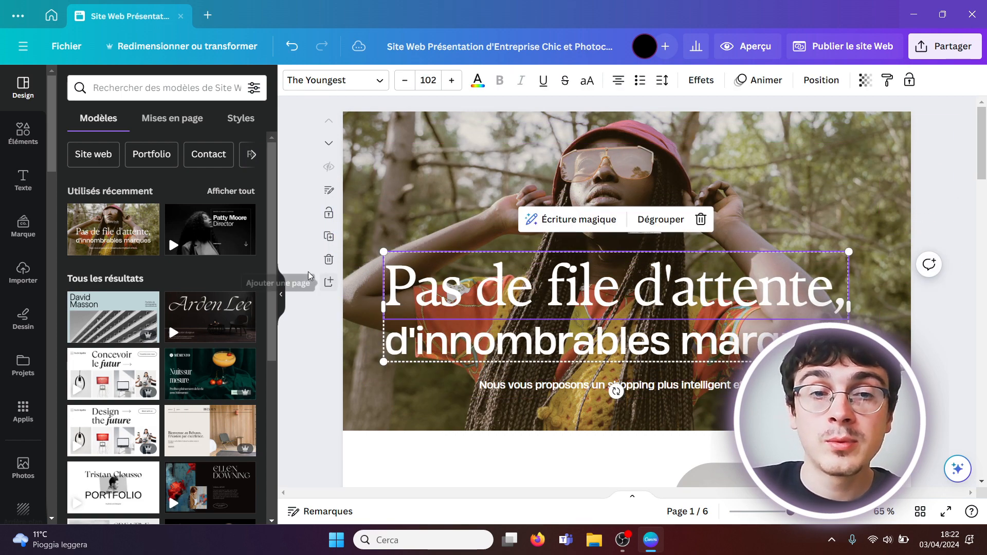
pyautogui.moveTo(385, 252); pyautogui.dragTo(540, 289)
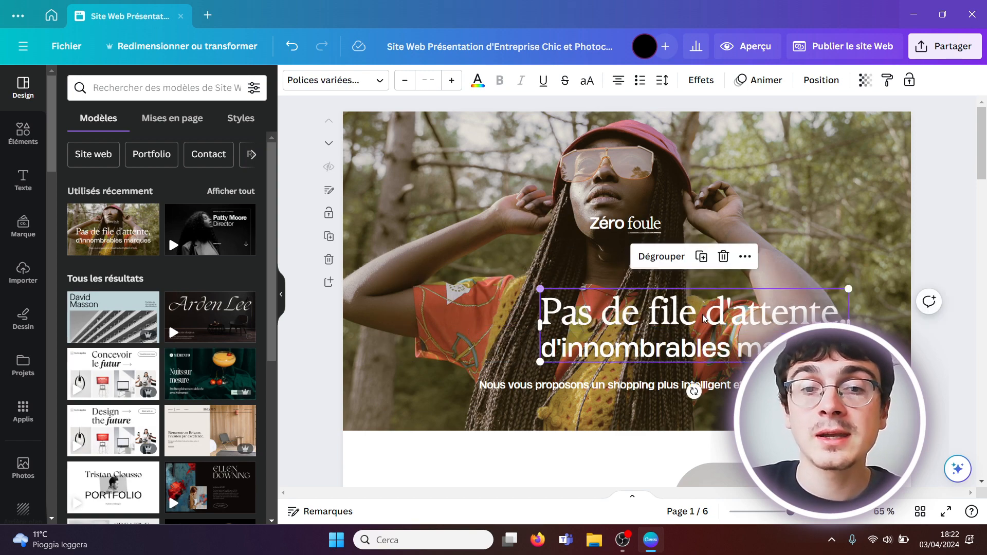
pyautogui.moveTo(660, 317); pyautogui.dragTo(625, 275)
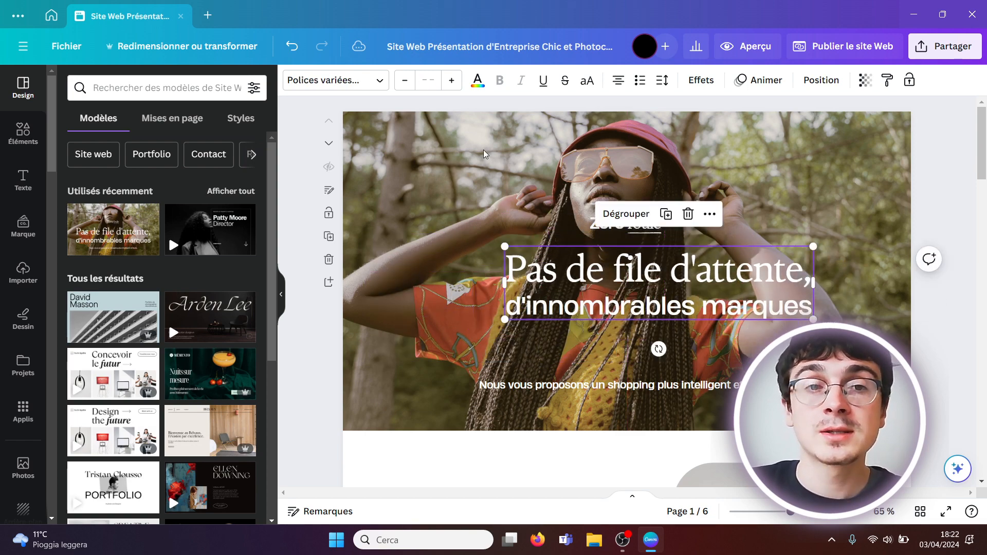
pyautogui.click(294, 50)
pyautogui.click(295, 51)
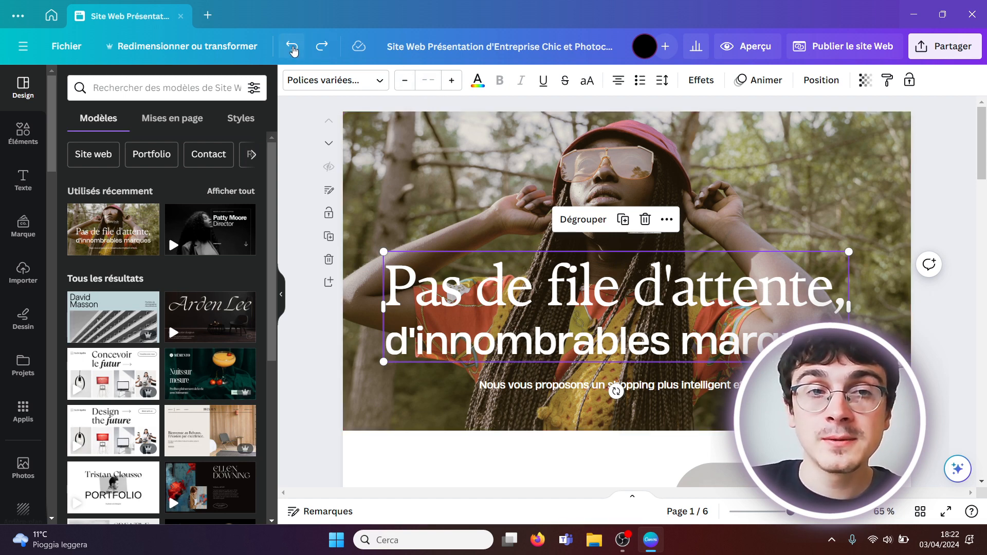
pyautogui.click(294, 49)
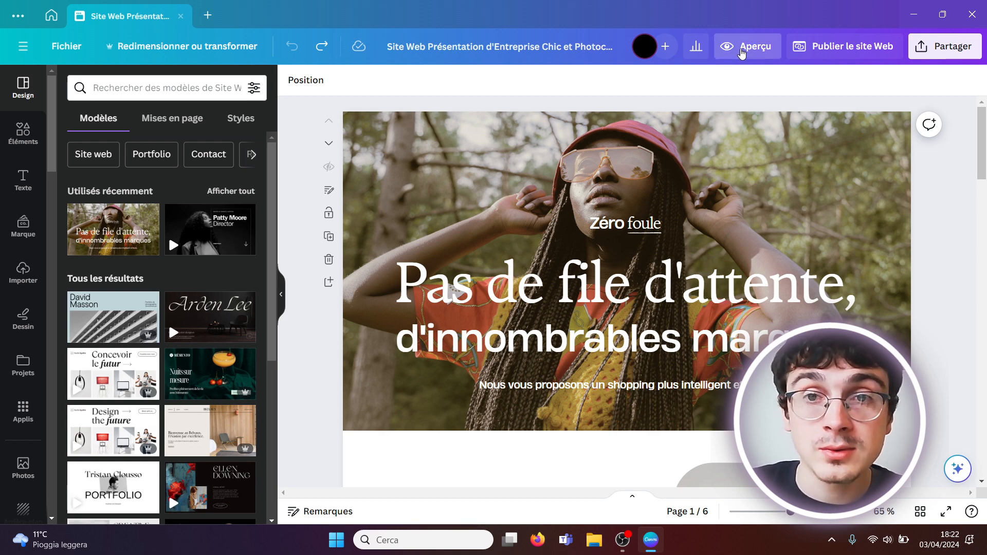
# Preview the site in desktop and mobile layouts, then return to editing page 1
pyautogui.click(742, 49)
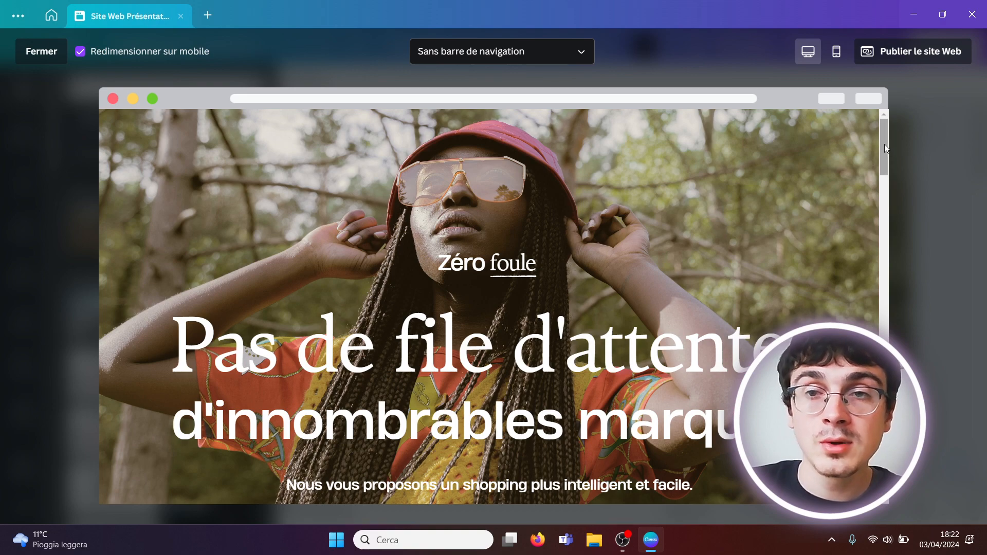
pyautogui.moveTo(884, 145); pyautogui.dragTo(882, 115)
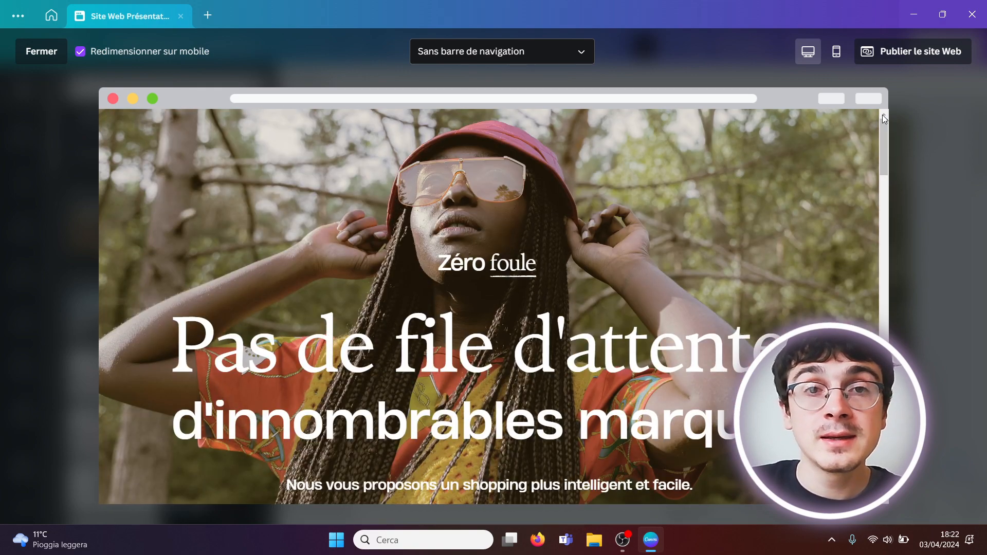
pyautogui.click(836, 53)
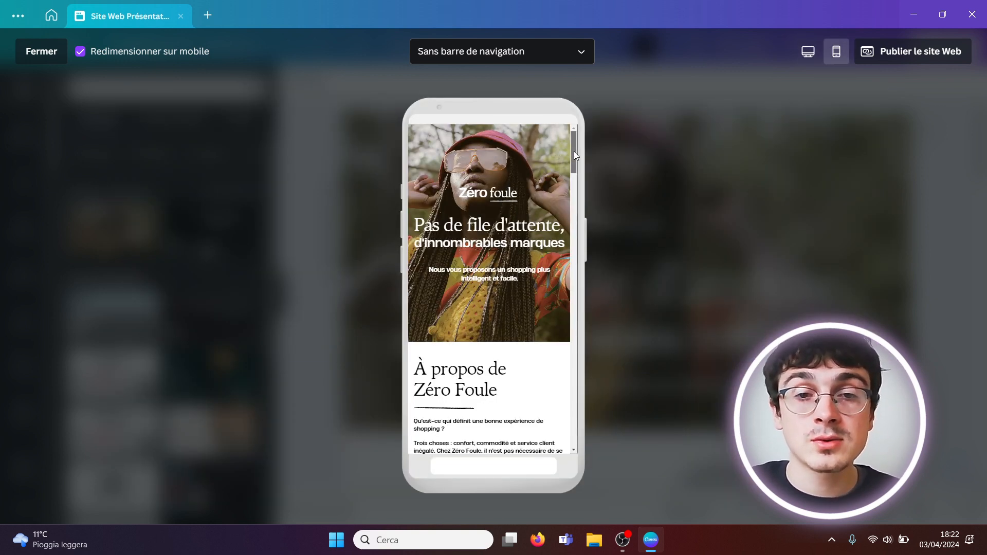
pyautogui.moveTo(573, 151); pyautogui.dragTo(573, 129)
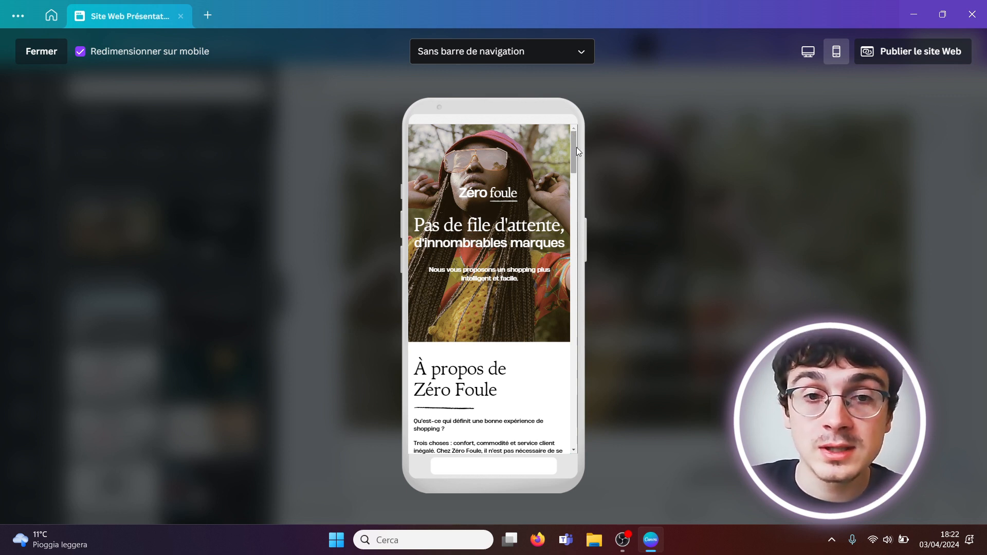
pyautogui.moveTo(576, 147); pyautogui.dragTo(572, 186)
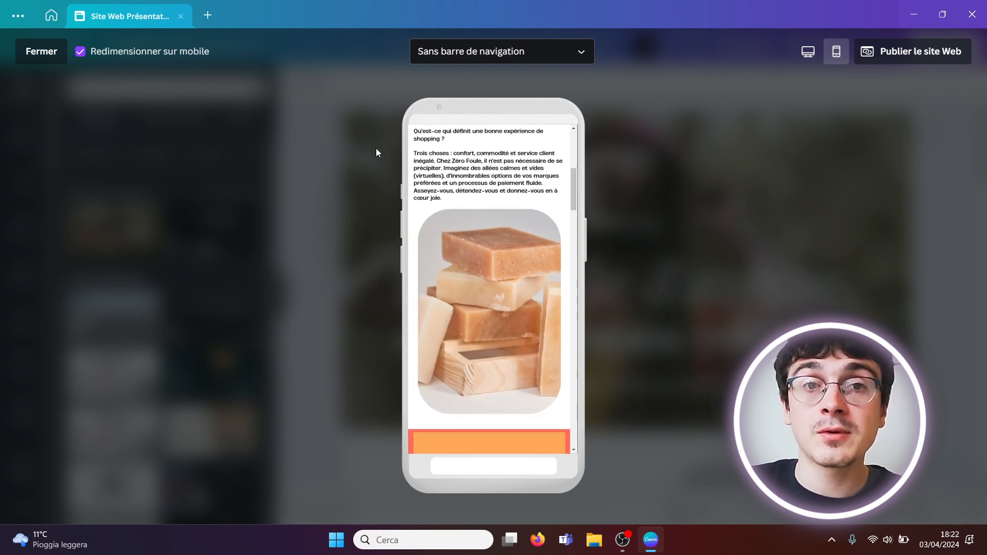
pyautogui.click(26, 51)
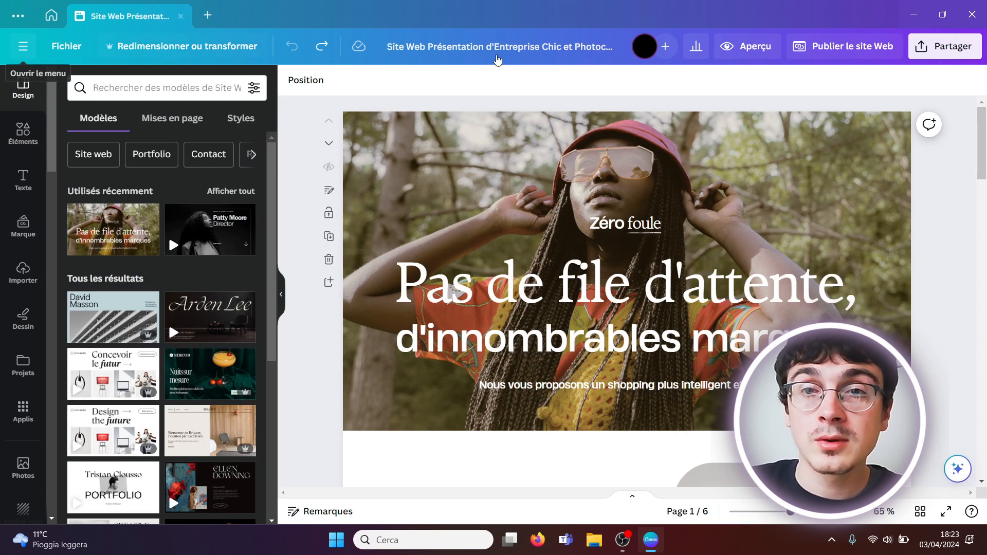
# Replace 'marques' with 'chances' so the hero headline reads 'd'innombrables chances'
pyautogui.moveTo(982, 159)
pyautogui.mouseDown()
pyautogui.moveTo(982, 215)
pyautogui.moveTo(983, 155)
pyautogui.mouseUp()
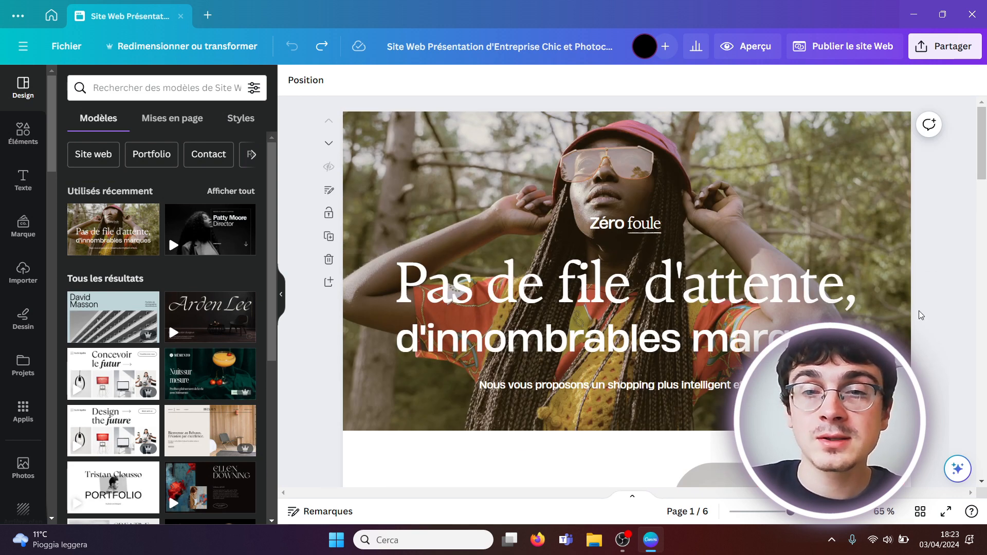
pyautogui.click(815, 340)
pyautogui.click(815, 341)
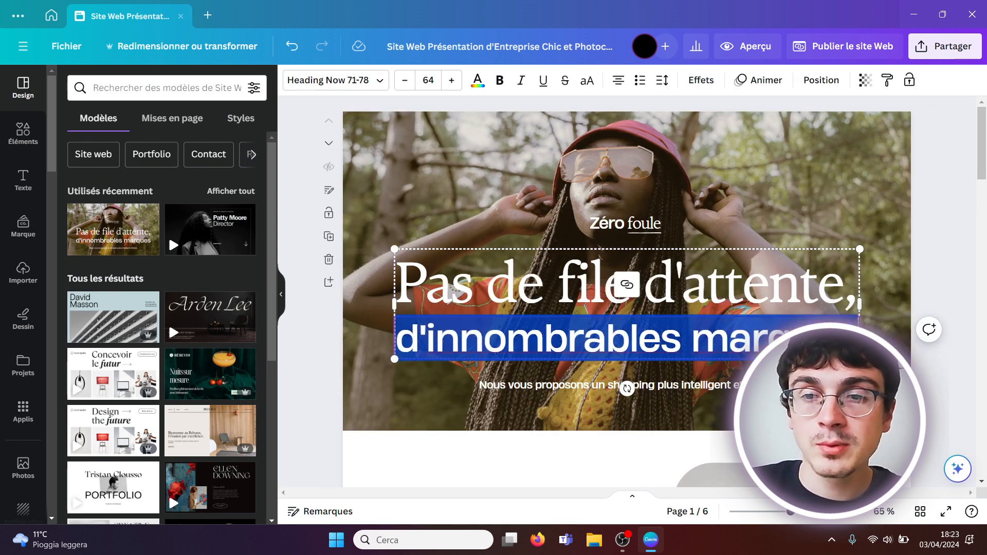
pyautogui.moveTo(855, 340); pyautogui.dragTo(401, 327)
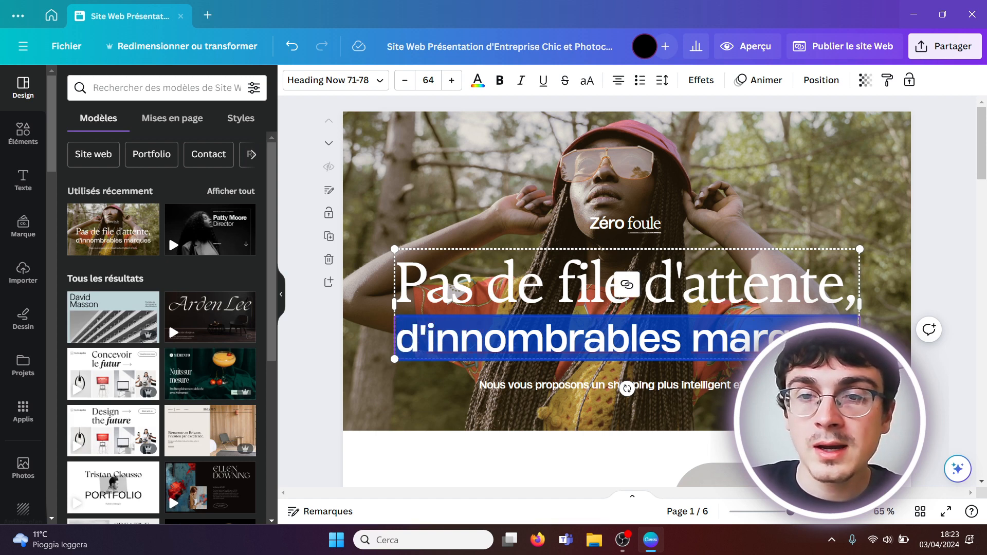
pyautogui.click(860, 304)
pyautogui.click(822, 337)
pyautogui.click(822, 337)
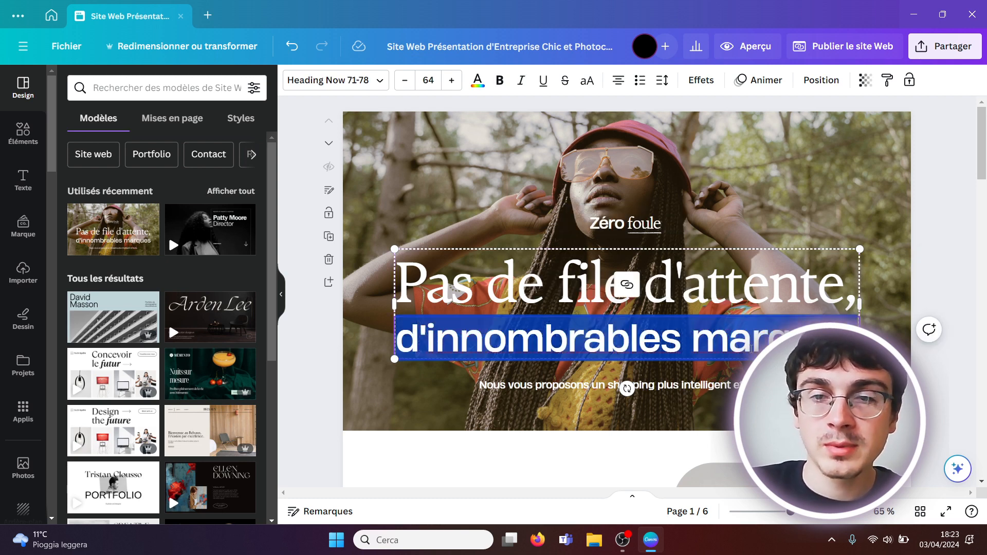
pyautogui.click(792, 339)
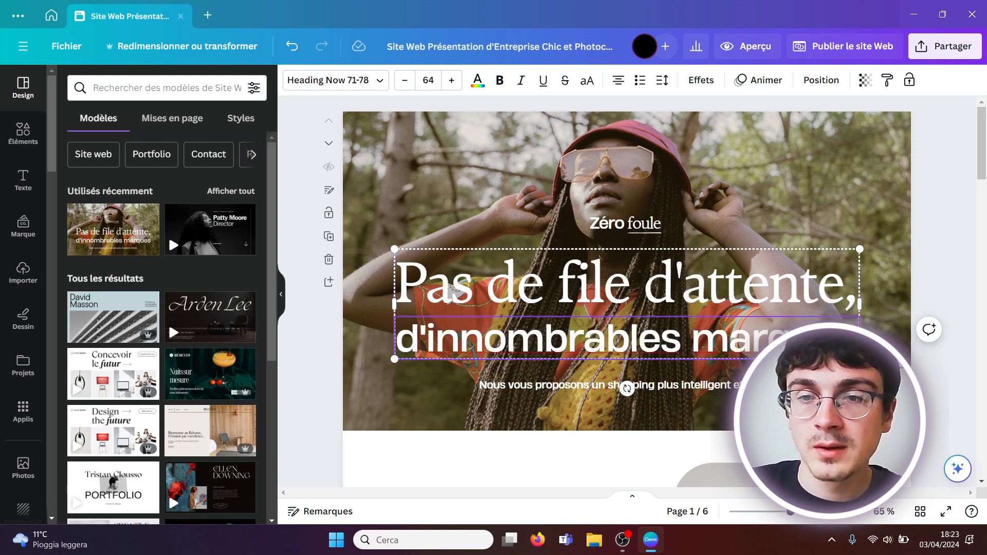
pyautogui.moveTo(859, 341); pyautogui.dragTo(705, 346)
pyautogui.write('c')
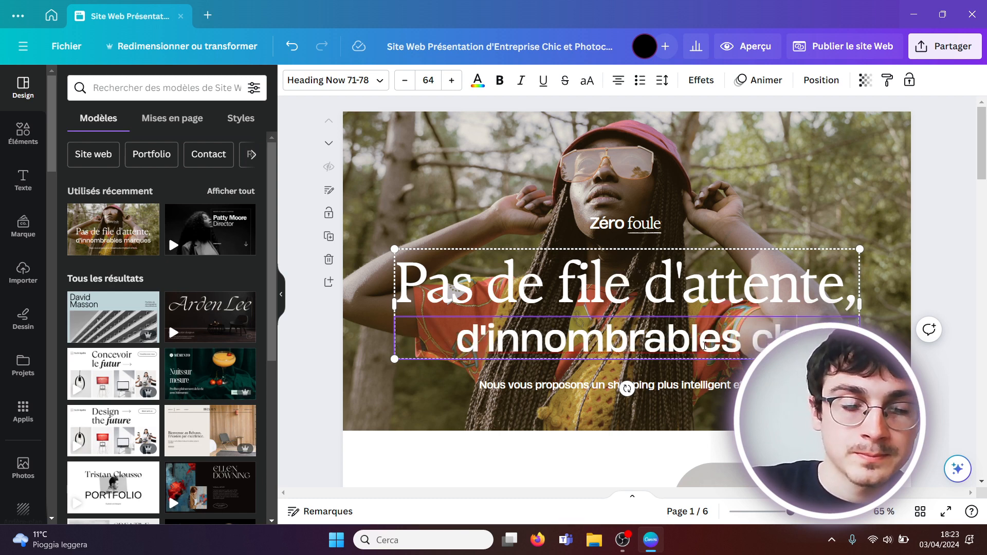
pyautogui.write('haueau')
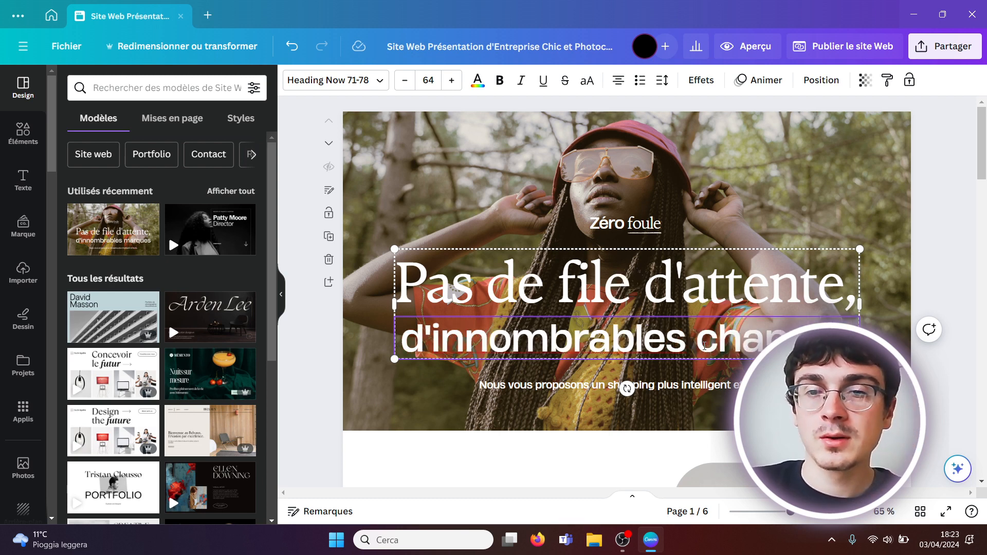
# Shrink the headline to 39,5, move it upper right, and shift 'Zéro foule' down-right
pyautogui.moveTo(860, 359); pyautogui.dragTo(689, 306)
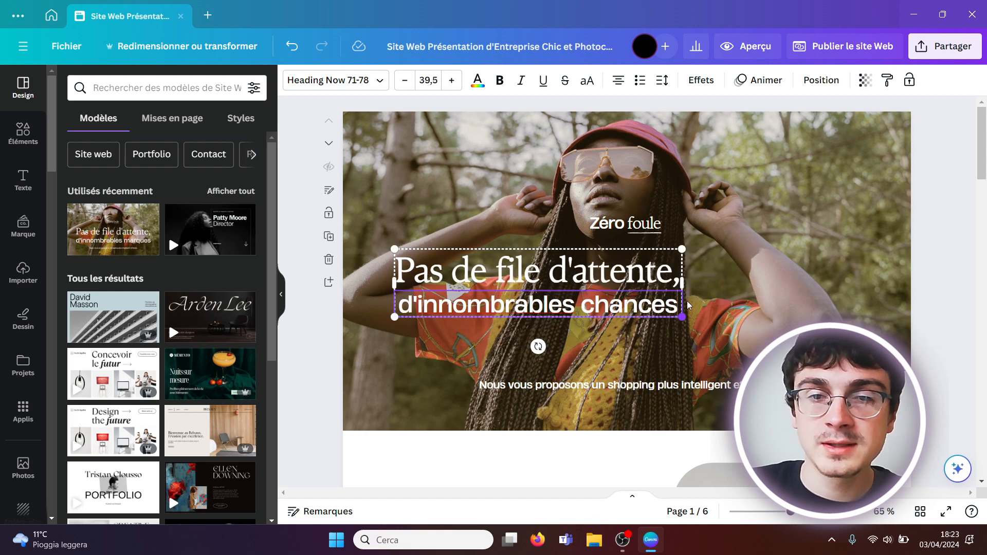
pyautogui.moveTo(516, 276); pyautogui.dragTo(718, 161)
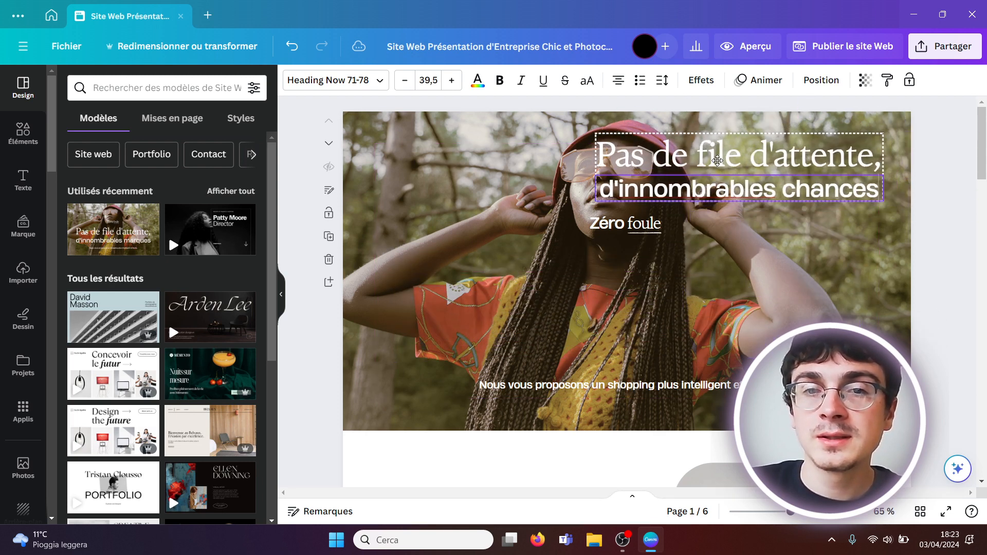
pyautogui.click(629, 225)
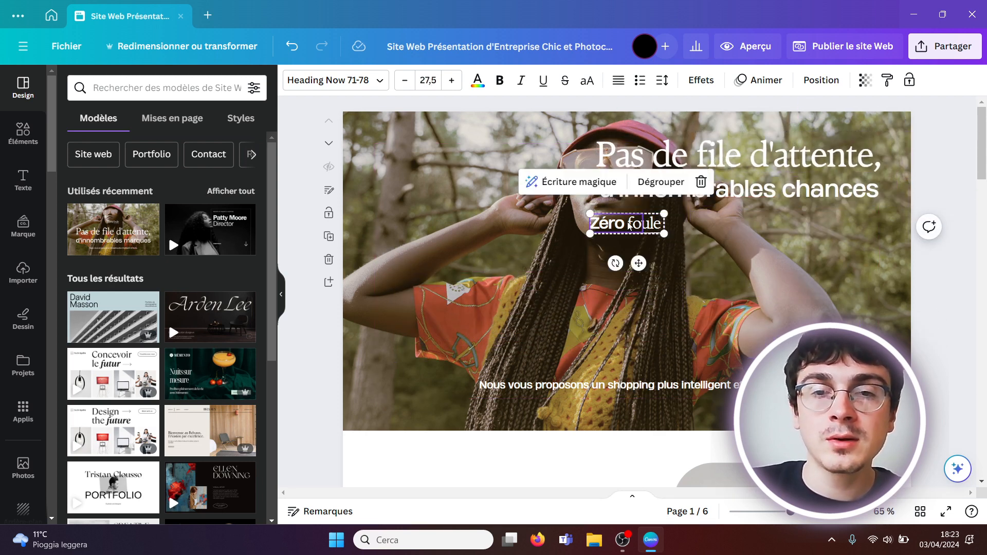
pyautogui.moveTo(629, 225); pyautogui.dragTo(703, 318)
# Delete the hero's background photo, leaving the pink background
pyautogui.click(513, 251)
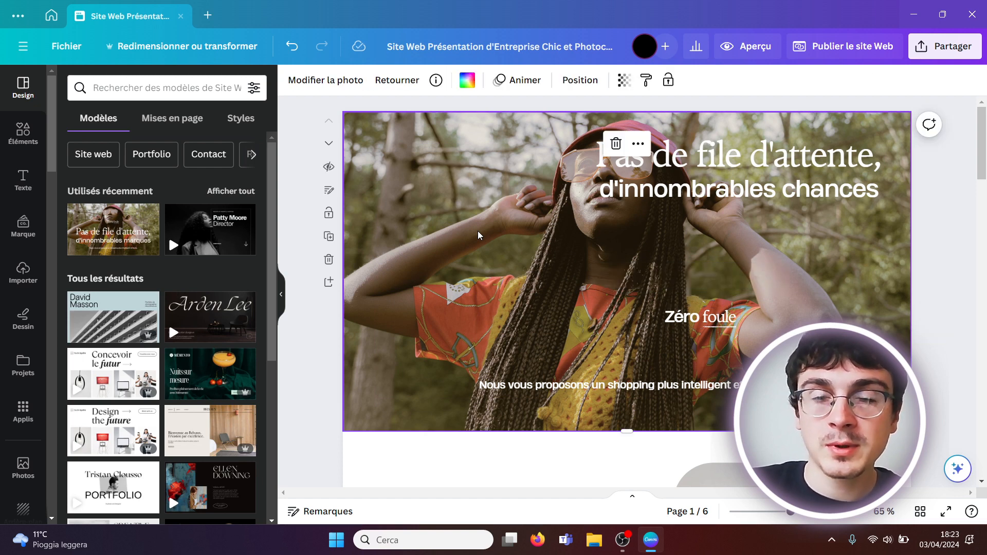
pyautogui.press('Delete')
pyautogui.click(945, 224)
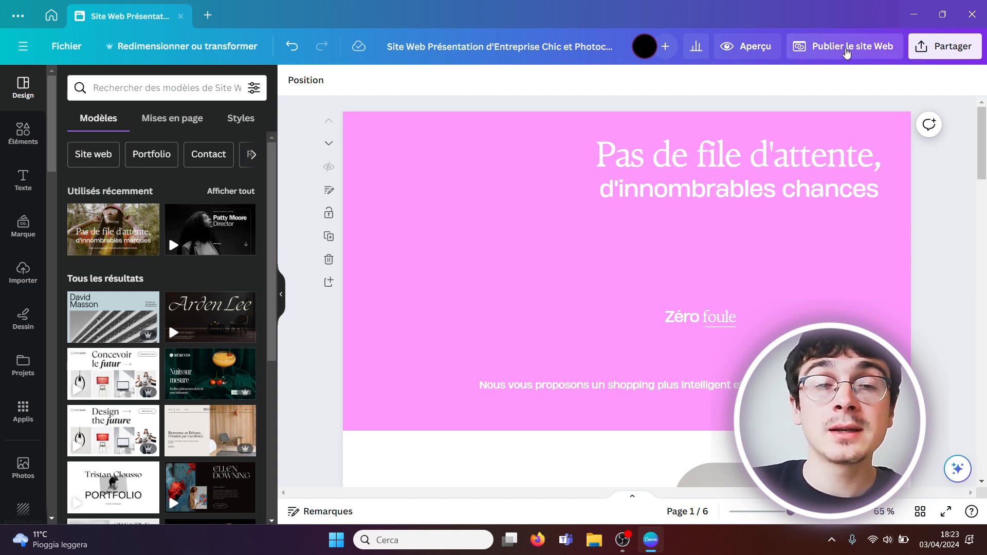
# Publish to a free Canva domain with 'projetuto' as the .my.canva.site subdomain
pyautogui.click(848, 47)
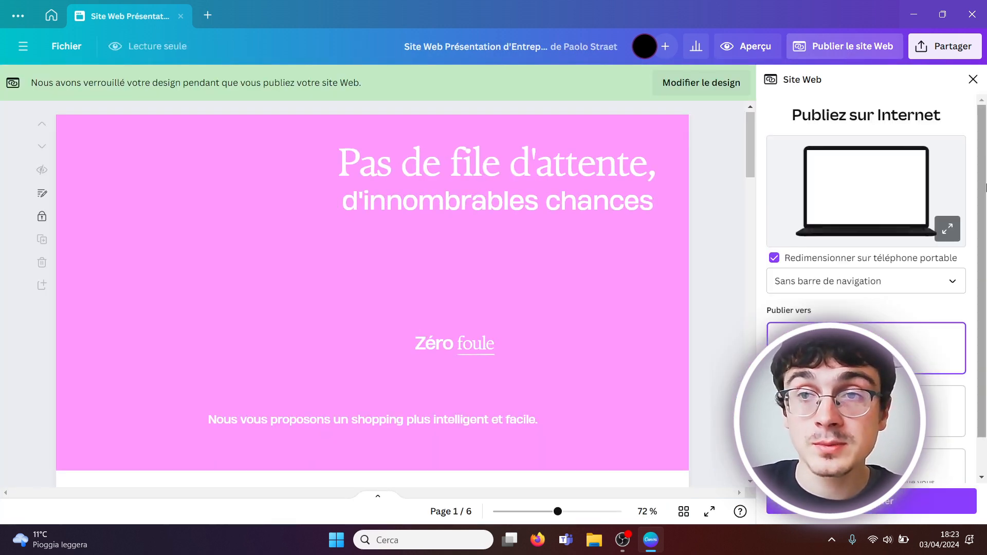
pyautogui.scroll(-1, 982, 213)
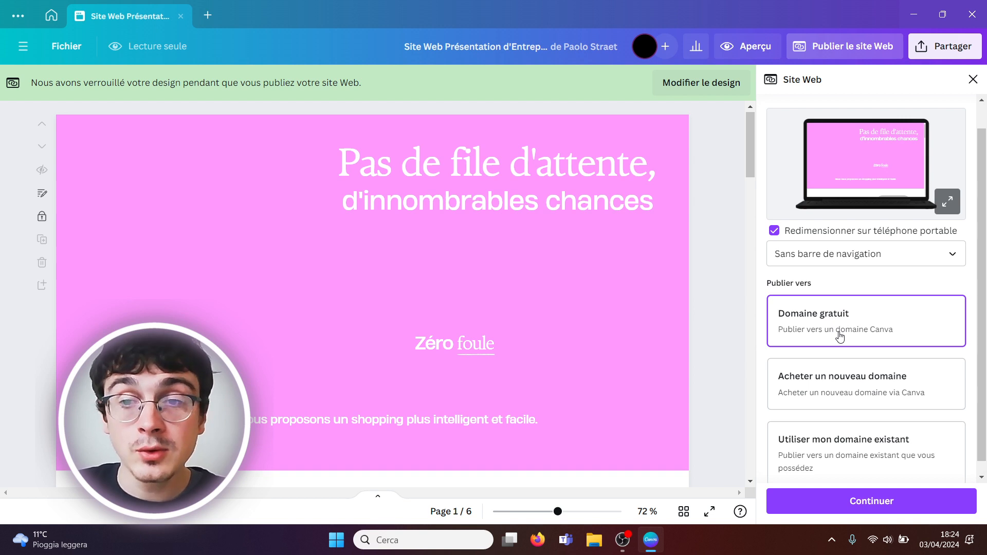
pyautogui.click(860, 502)
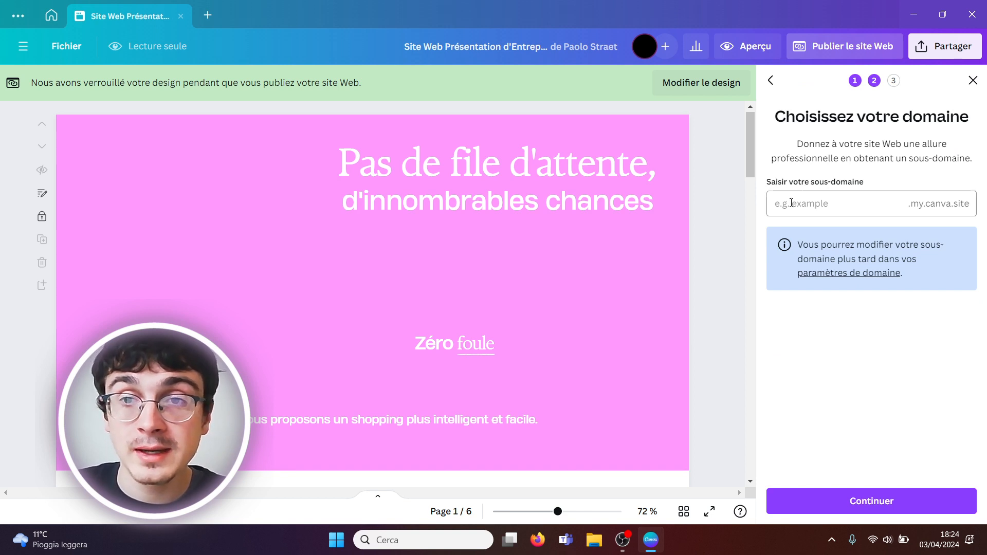
pyautogui.click(791, 202)
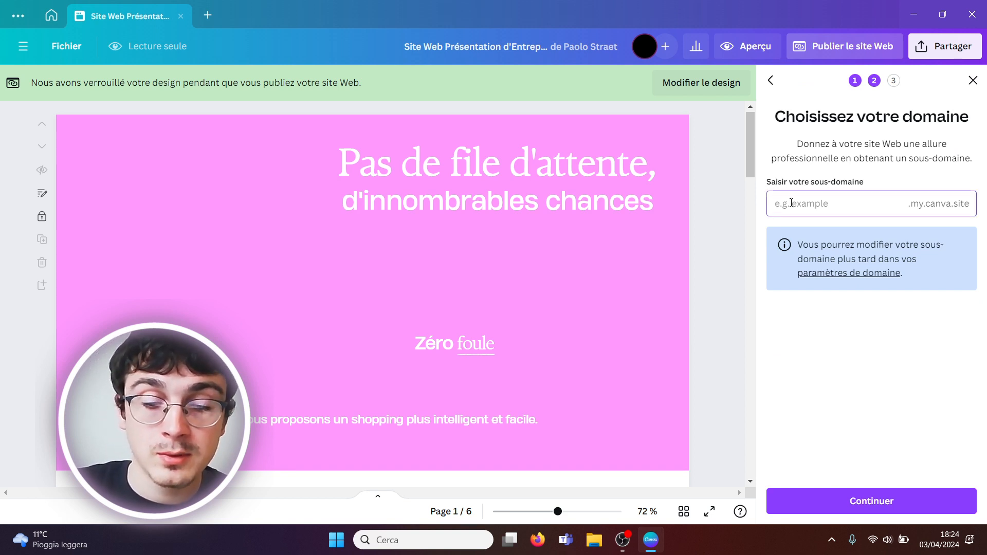
pyautogui.write('pe')
pyautogui.press('BackSpace')
pyautogui.press('BackSpace')
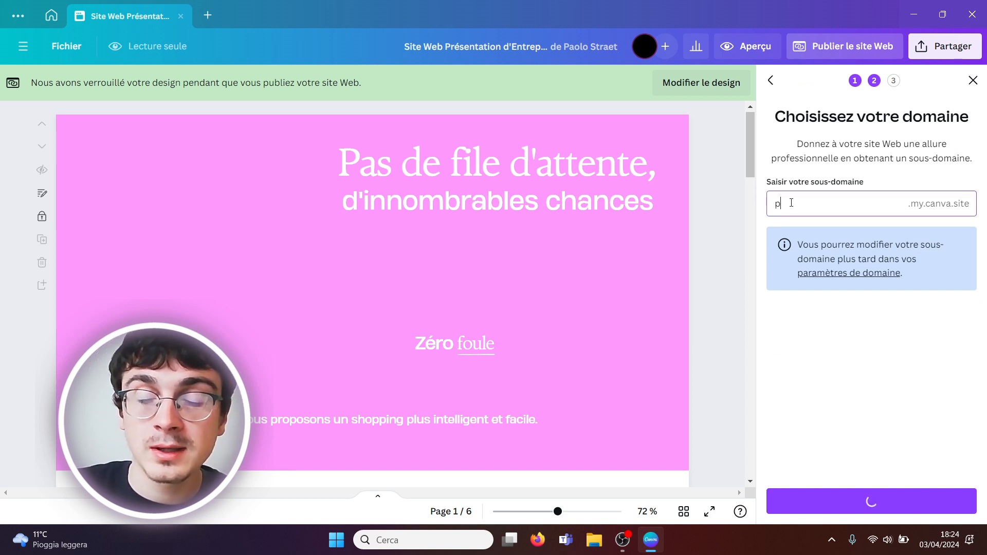
pyautogui.write('pro')
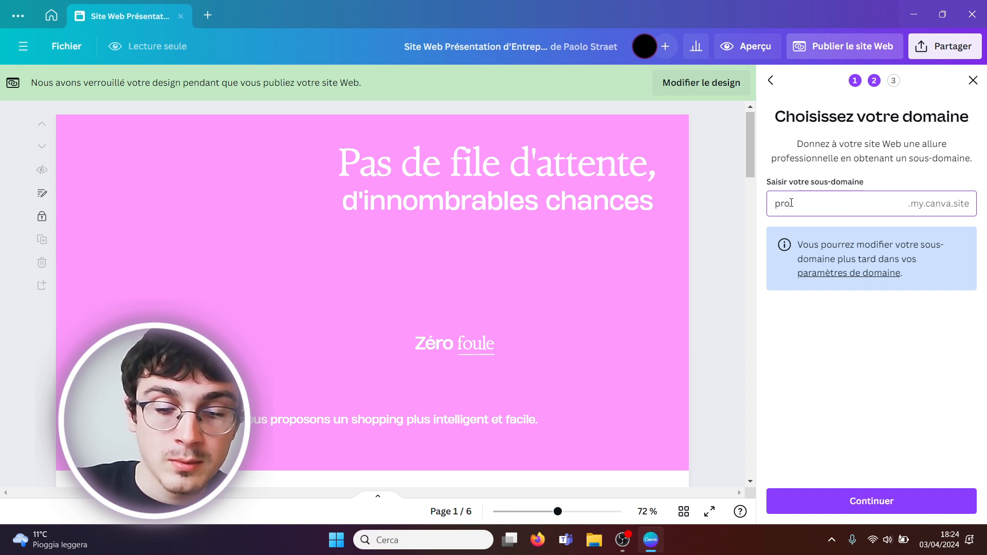
pyautogui.write('jetuto')
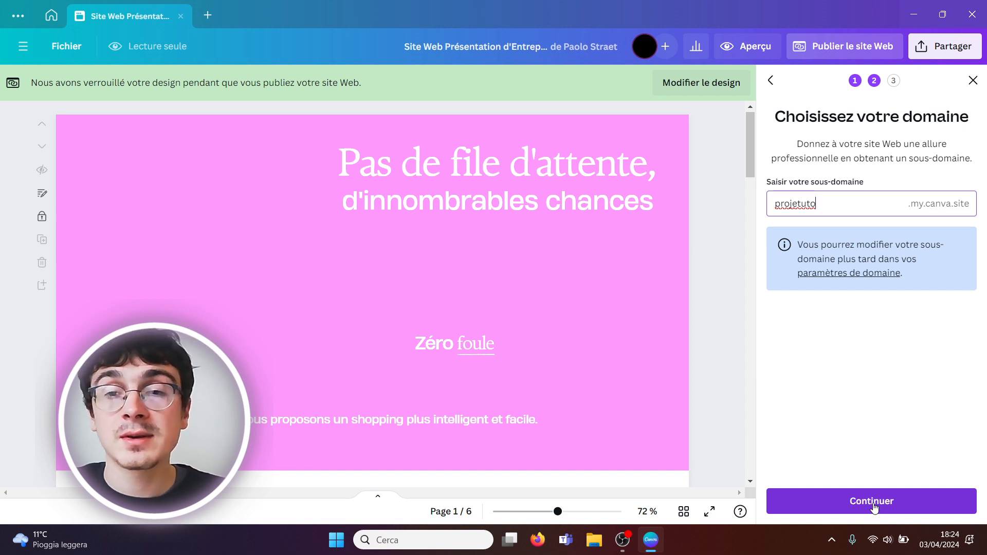
# Set the page path to 'home1' and the browser tab title to 'Portfolio'
pyautogui.click(874, 507)
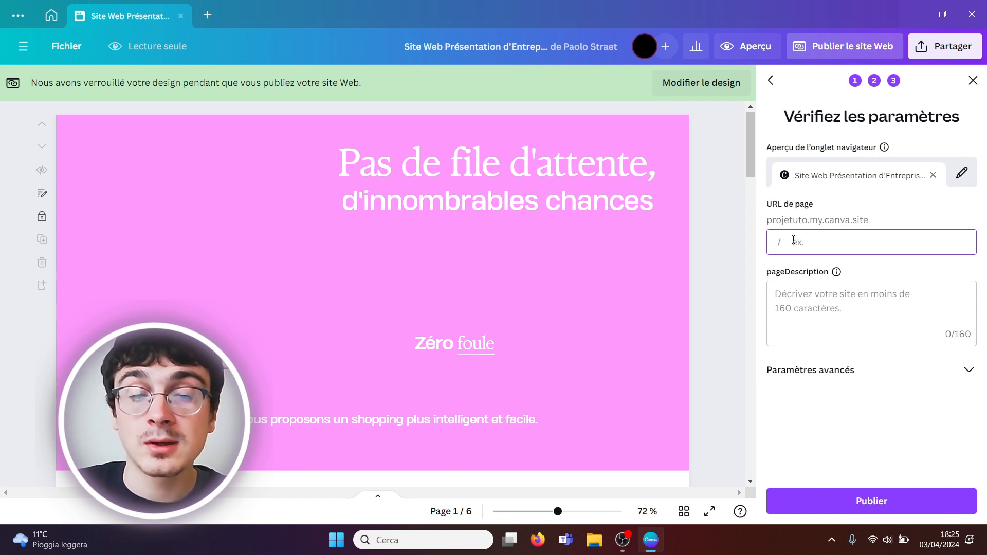
pyautogui.write('home')
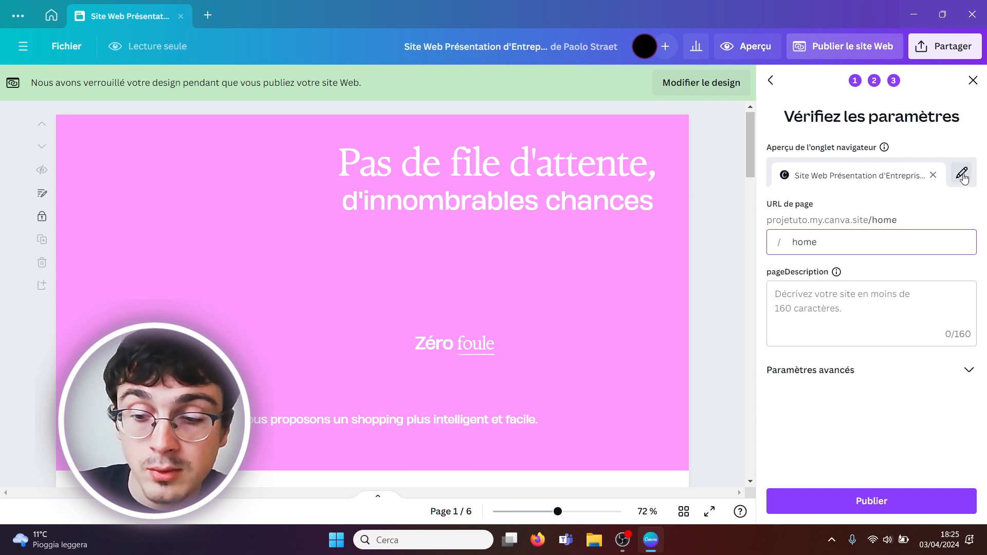
pyautogui.write('1')
pyautogui.click(961, 174)
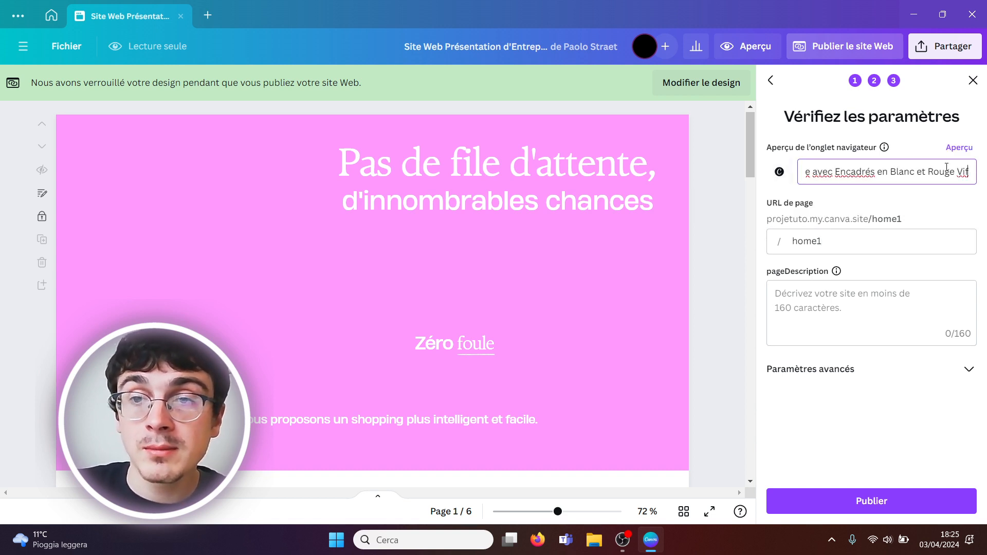
pyautogui.press('BackSpace')
pyautogui.press('BackSpace')
pyautogui.press('BackSpace')
pyautogui.press('BackSpace')
pyautogui.press('BackSpace')
pyautogui.press('BackSpace')
pyautogui.press('BackSpace')
pyautogui.press('BackSpace')
pyautogui.press('BackSpace')
pyautogui.press('BackSpace')
pyautogui.press('BackSpace')
pyautogui.press('BackSpace')
pyautogui.press('BackSpace')
pyautogui.press('BackSpace')
pyautogui.press('BackSpace')
pyautogui.press('BackSpace')
pyautogui.press('BackSpace')
pyautogui.press('BackSpace')
pyautogui.press('BackSpace')
pyautogui.press('BackSpace')
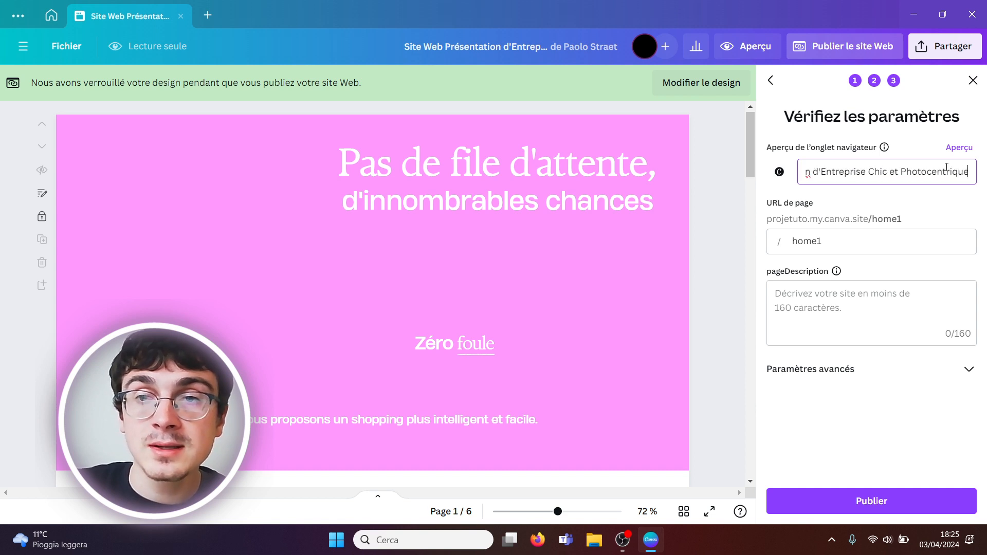
pyautogui.press('BackSpace')
pyautogui.press('BackSpace')
pyautogui.press('BackSpace')
pyautogui.press('BackSpace')
pyautogui.press('BackSpace')
pyautogui.press('BackSpace')
pyautogui.press('BackSpace')
pyautogui.press('BackSpace')
pyautogui.press('BackSpace')
pyautogui.press('BackSpace')
pyautogui.press('BackSpace')
pyautogui.press('BackSpace')
pyautogui.press('BackSpace')
pyautogui.press('BackSpace')
pyautogui.press('BackSpace')
pyautogui.press('BackSpace')
pyautogui.press('BackSpace')
pyautogui.press('BackSpace')
pyautogui.press('BackSpace')
pyautogui.press('BackSpace')
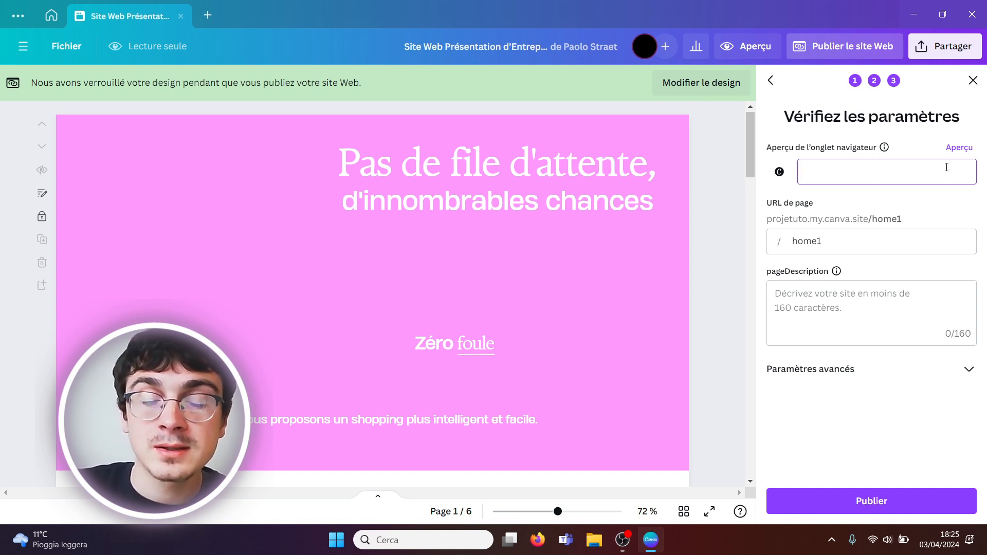
pyautogui.write('P')
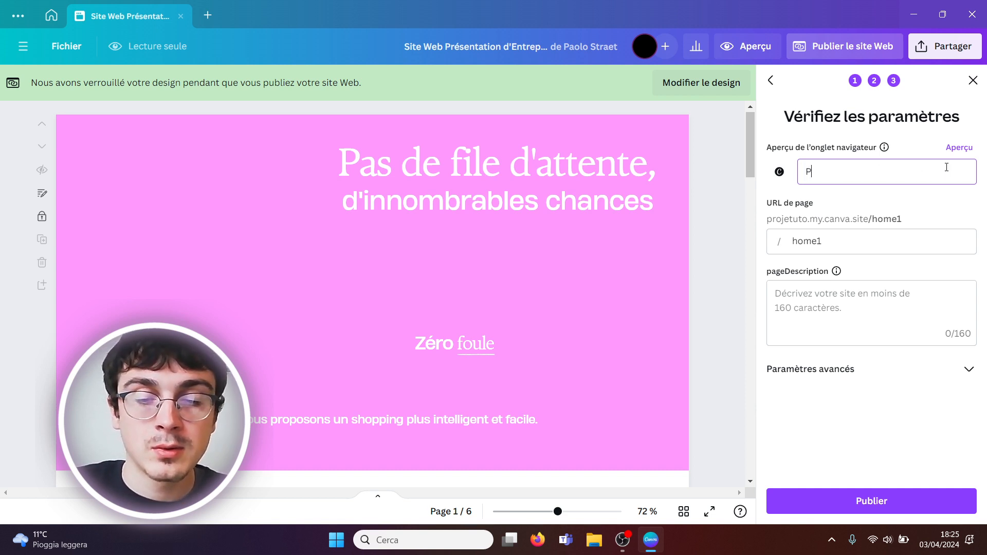
pyautogui.write('ortfolio')
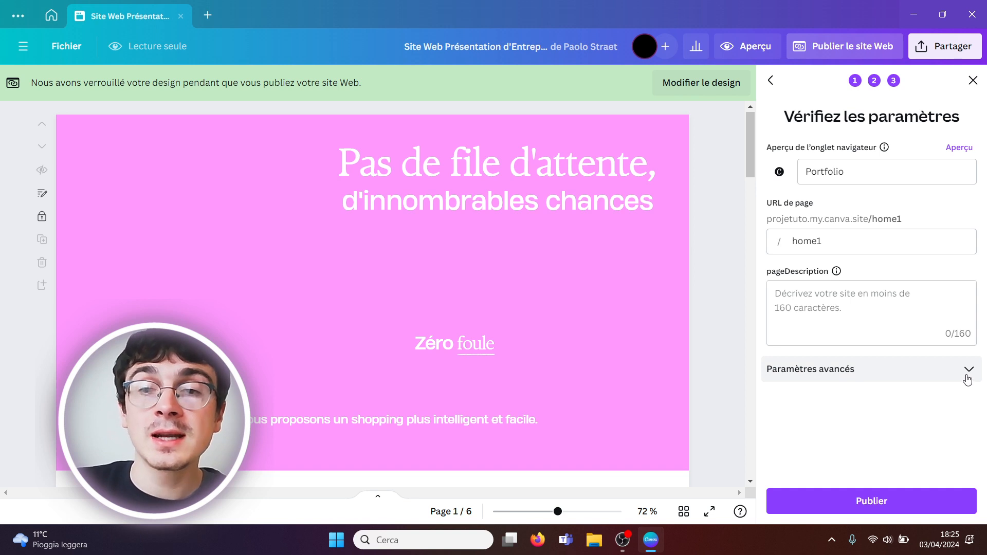
# Review the advanced settings: password protection off, search visibility and link preview on
pyautogui.click(968, 379)
pyautogui.scroll(-3, 984, 340)
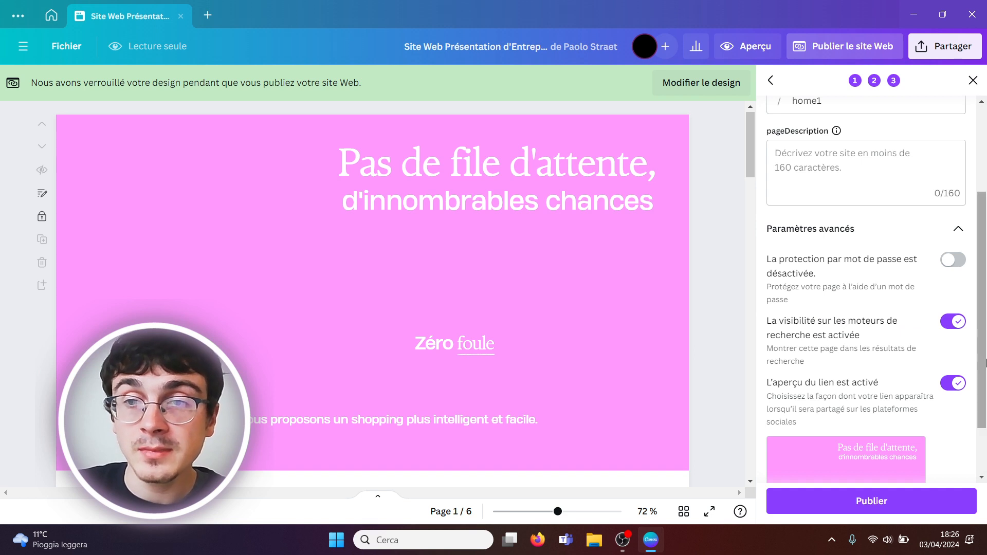
pyautogui.moveTo(982, 362); pyautogui.dragTo(982, 289)
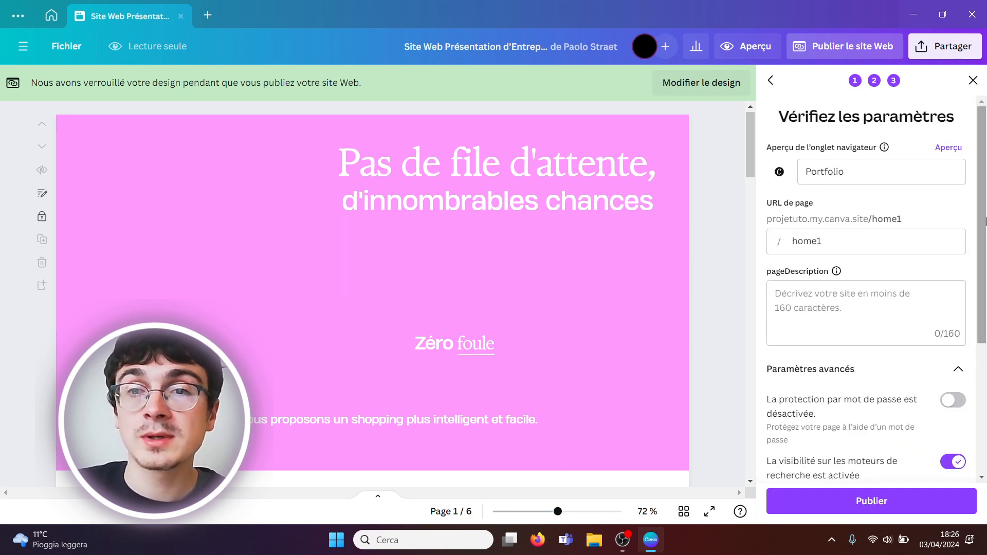
# Publish the site and open it live at projetuto.my.canva.site/home1
pyautogui.click(870, 509)
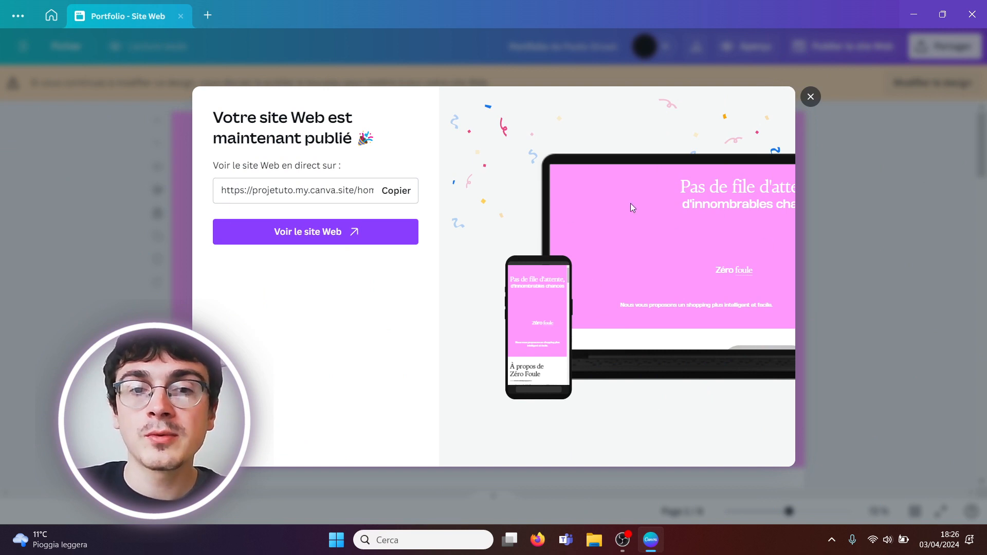
pyautogui.click(310, 238)
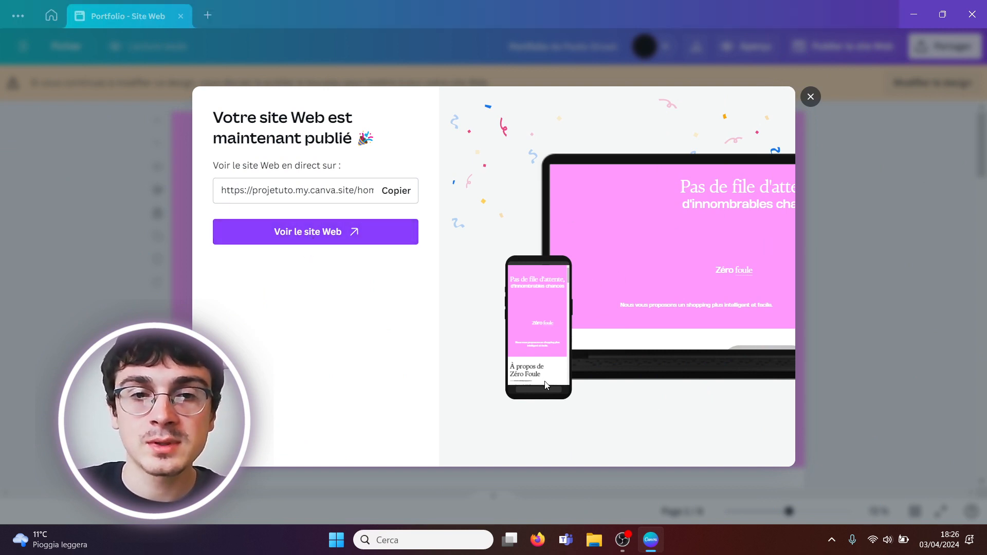
pyautogui.click(349, 236)
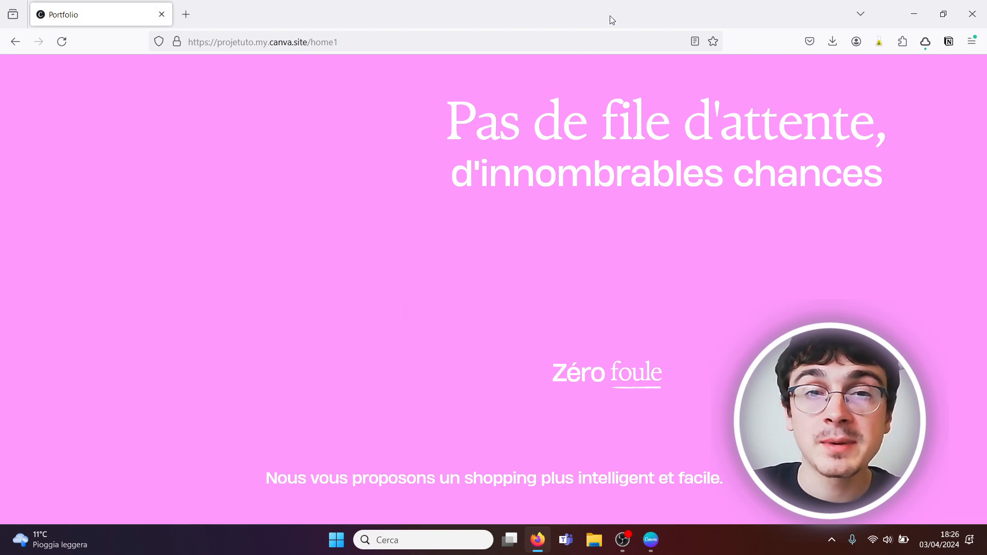
# Scroll the live site down to the 'À propos de Zéro Foule' and 'Le shopping simplifié' sections
pyautogui.scroll(-10, 977, 154)
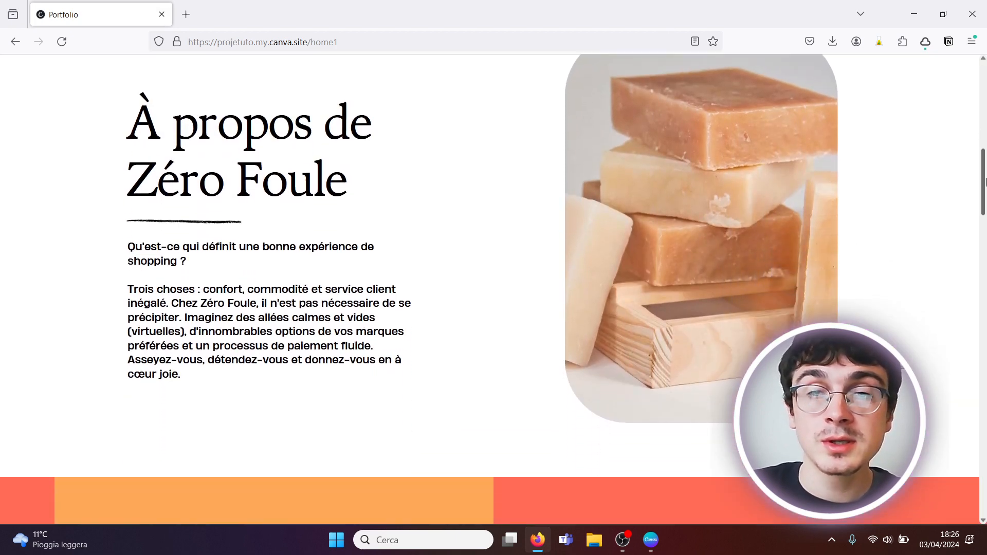
pyautogui.moveTo(985, 181); pyautogui.dragTo(984, 213)
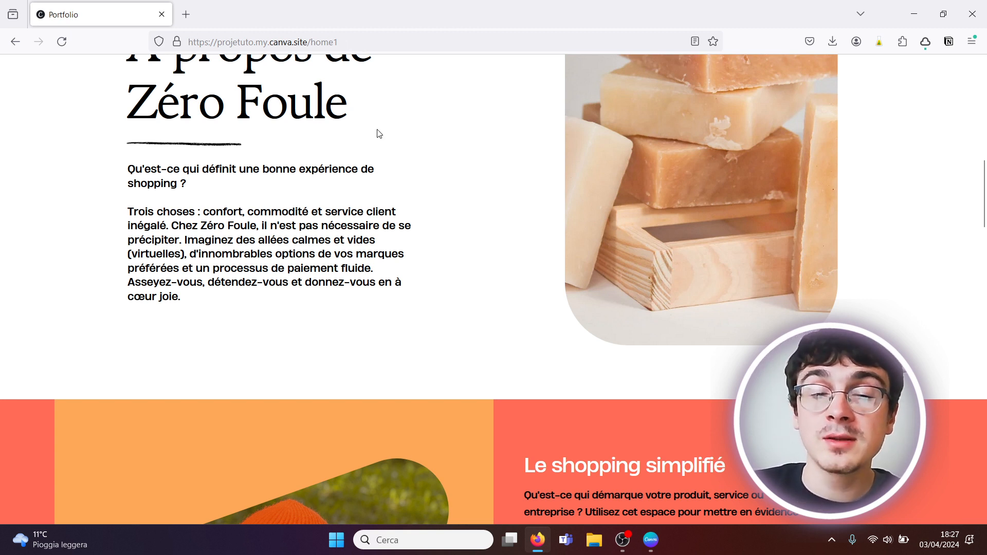
# Back in Canva, dismiss the site-published message and unlock the design for editing
pyautogui.click(651, 539)
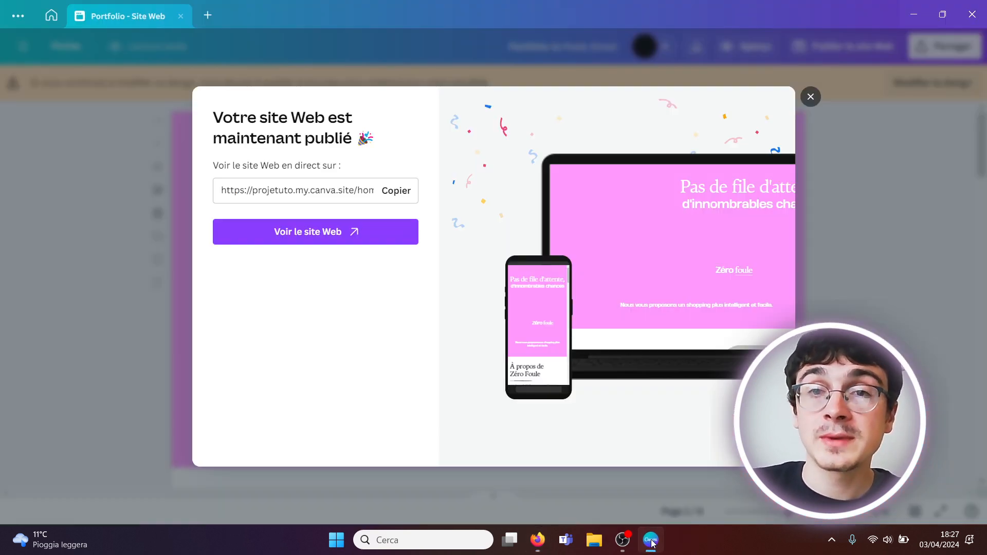
pyautogui.click(810, 97)
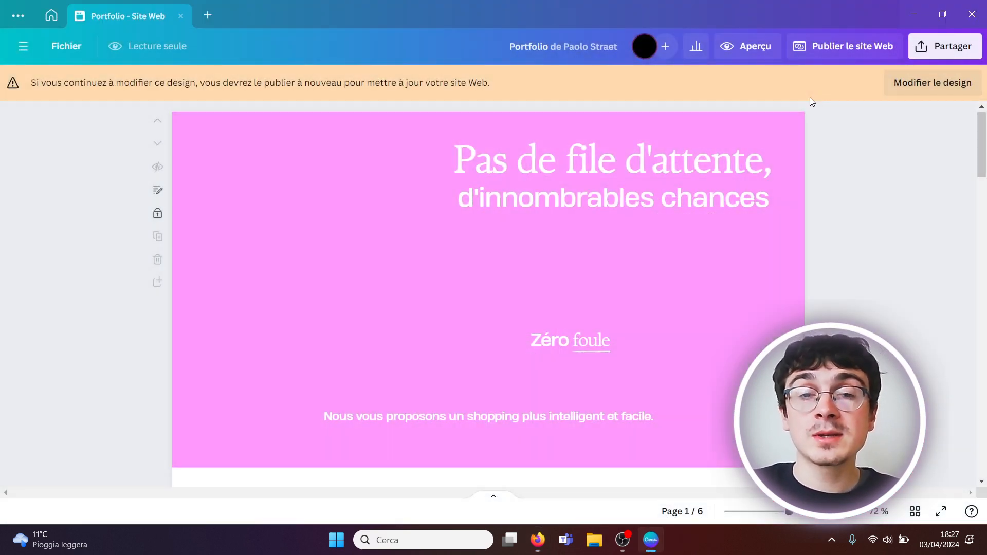
pyautogui.moveTo(982, 126)
pyautogui.mouseDown()
pyautogui.moveTo(983, 185)
pyautogui.moveTo(983, 129)
pyautogui.mouseUp()
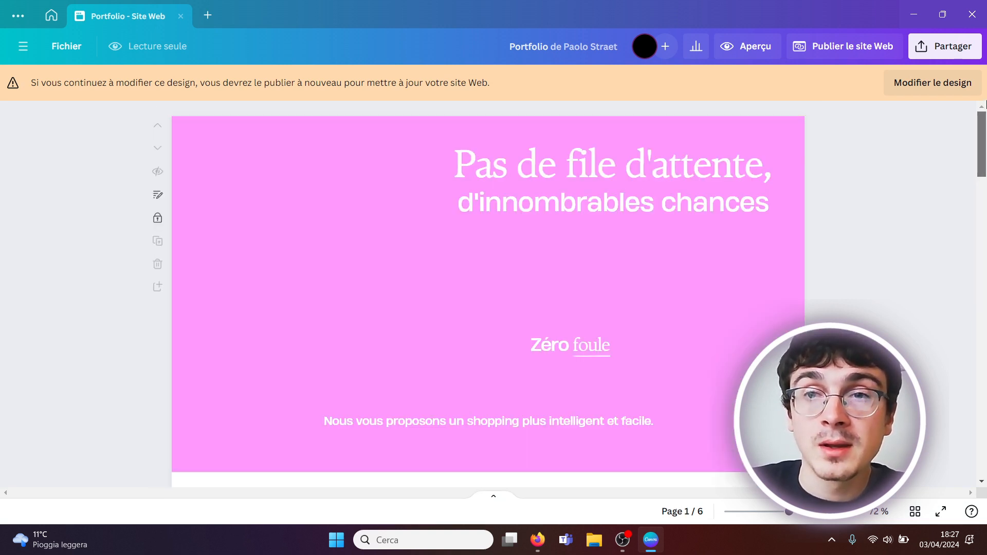
pyautogui.click(920, 84)
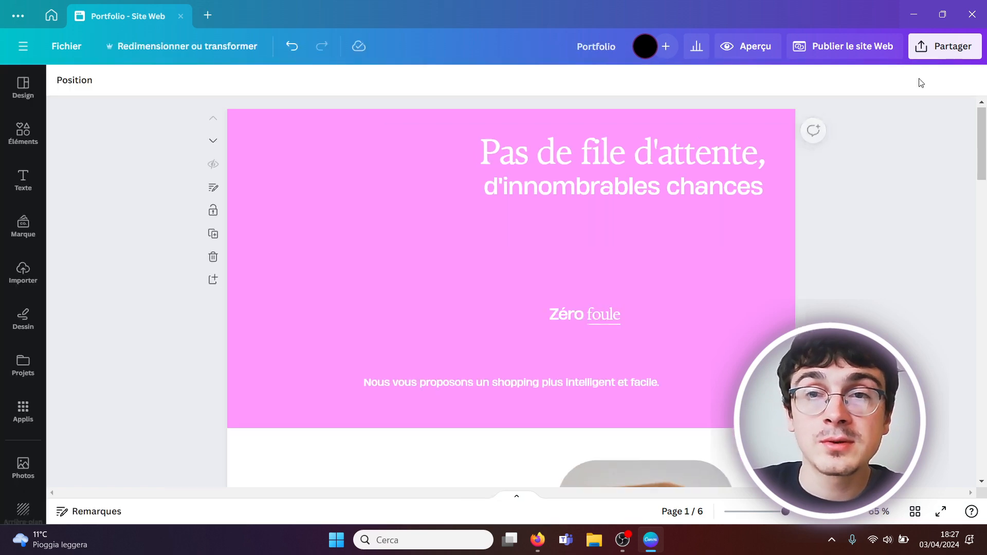
# Move the À propos page's soap photo higher so its top aligns near the heading
pyautogui.moveTo(985, 125); pyautogui.dragTo(985, 192)
pyautogui.moveTo(681, 214); pyautogui.dragTo(594, 346)
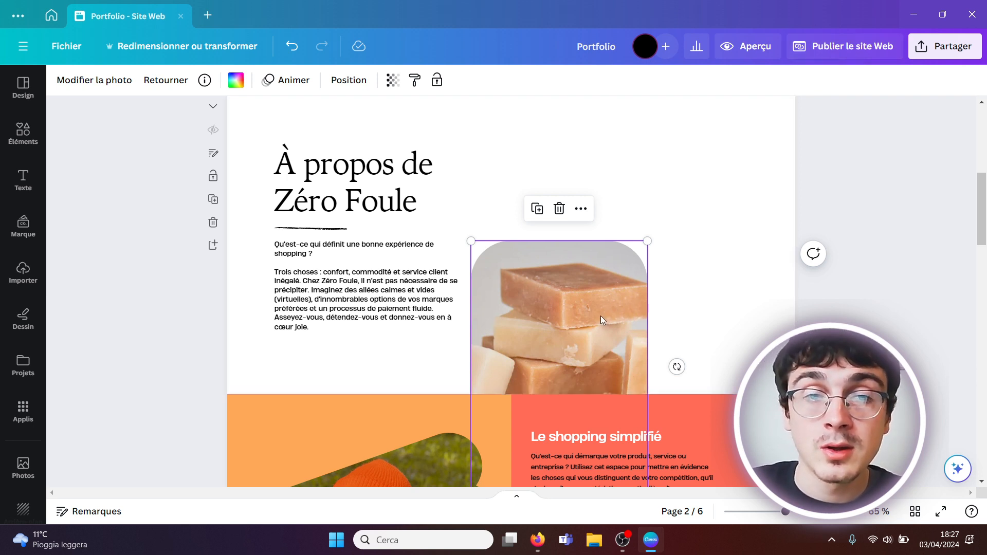
pyautogui.moveTo(601, 315); pyautogui.dragTo(680, 200)
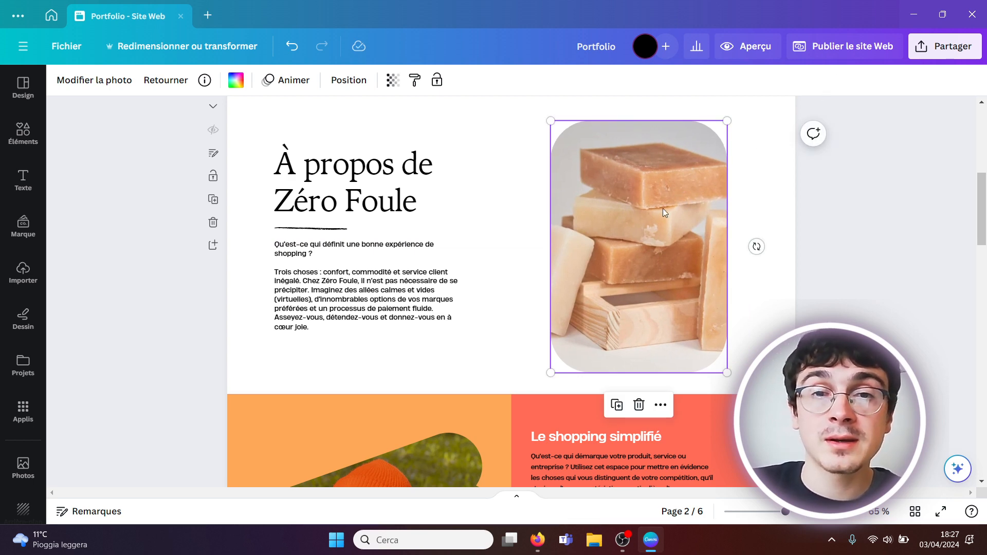
pyautogui.moveTo(640, 203); pyautogui.dragTo(596, 190)
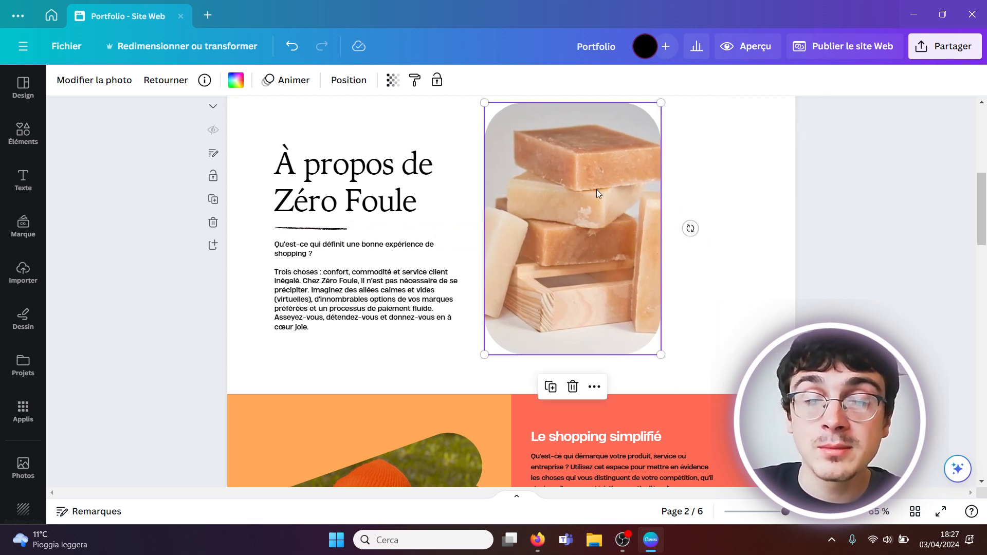
pyautogui.click(837, 56)
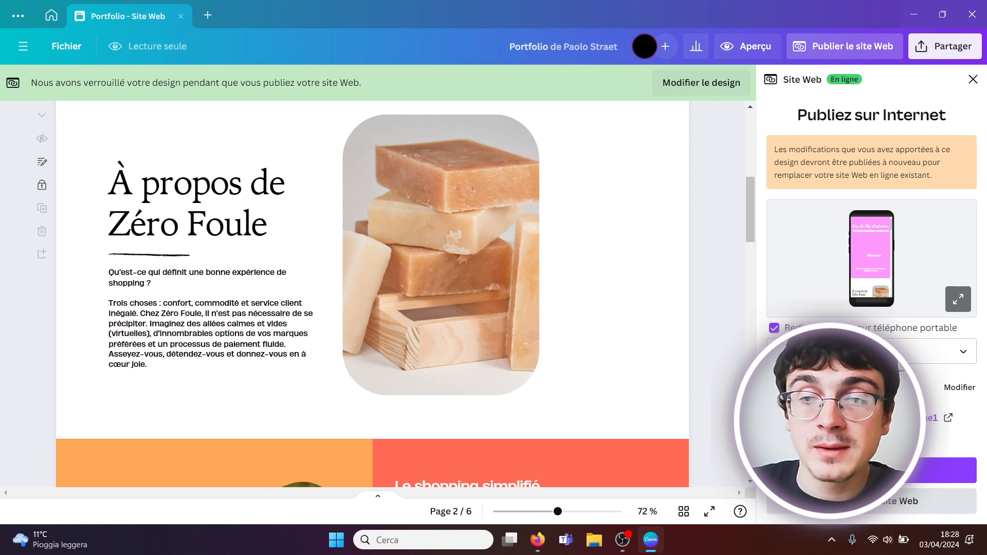
# Publish the updated site after reviewing settings, then close the confirmation and unlock editing
pyautogui.click(864, 470)
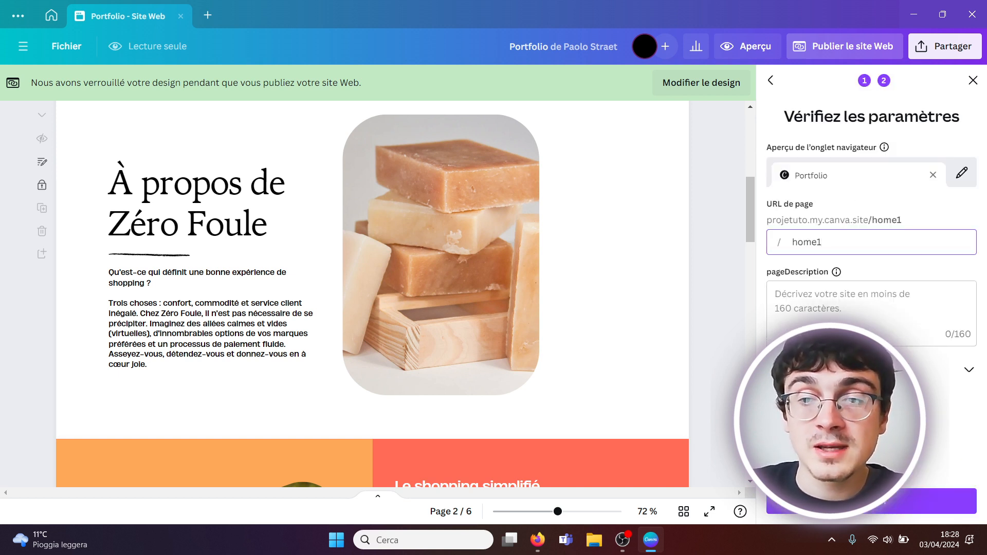
pyautogui.click(874, 501)
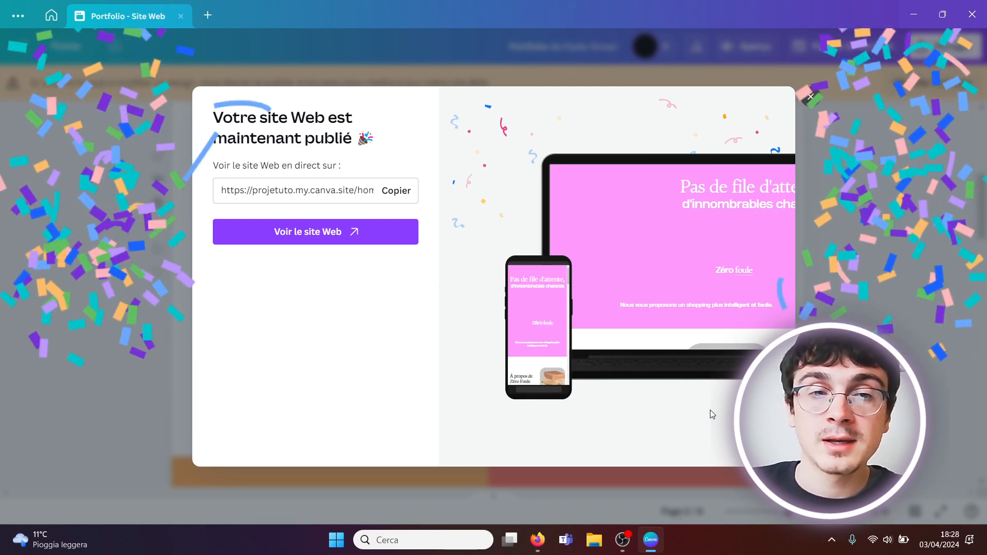
pyautogui.click(811, 96)
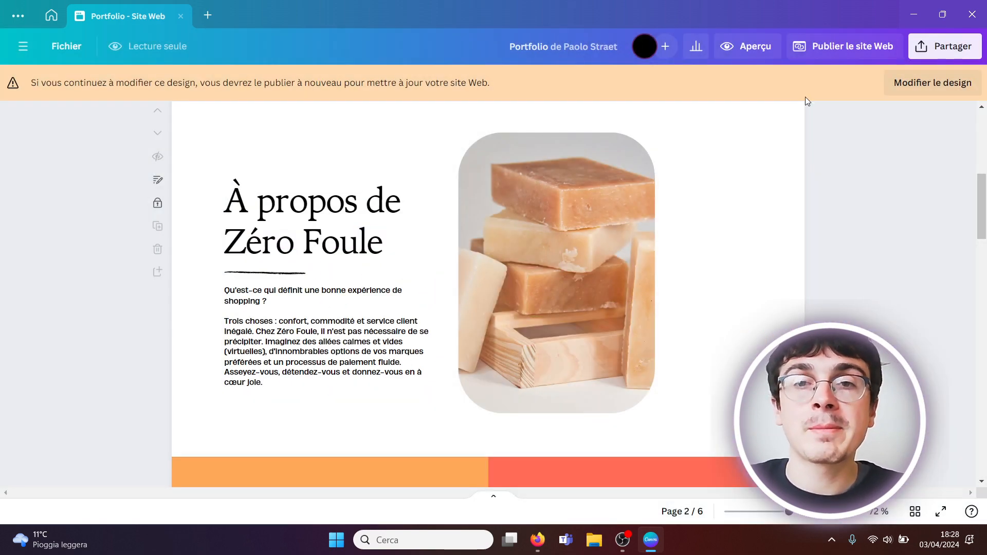
pyautogui.click(934, 83)
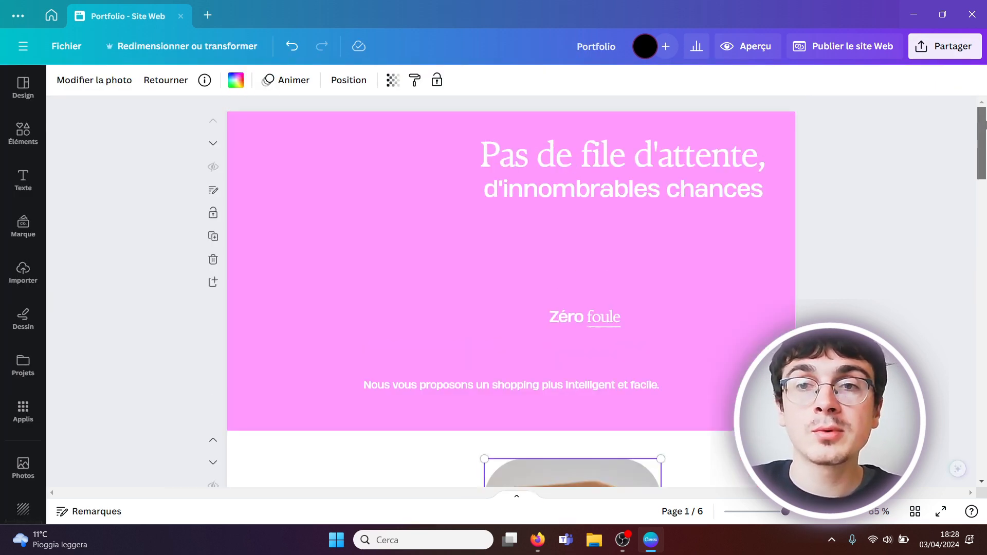
# Clear page 1 by deleting its three banner text boxes and the pink background
pyautogui.click(986, 131)
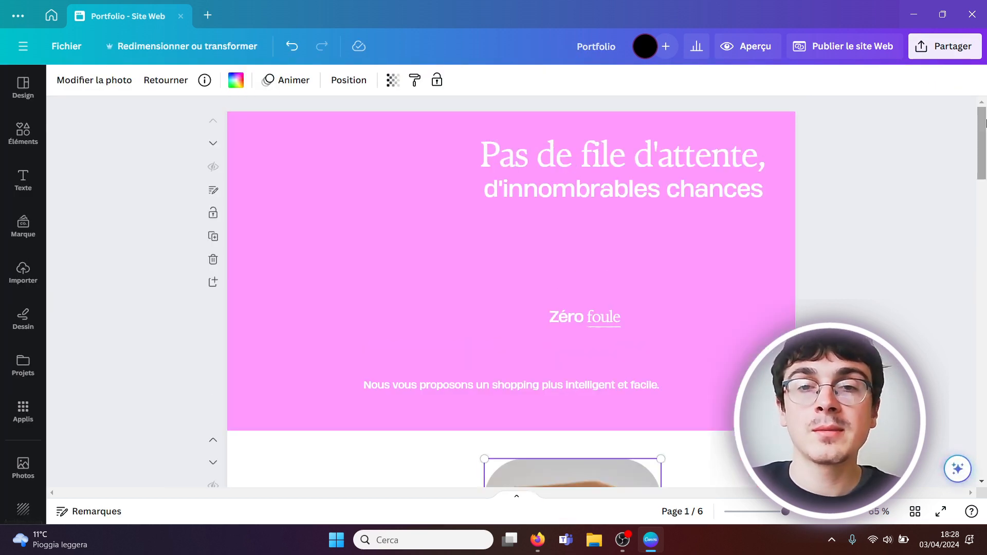
pyautogui.click(832, 115)
pyautogui.moveTo(831, 124); pyautogui.dragTo(205, 398)
pyautogui.press('Delete')
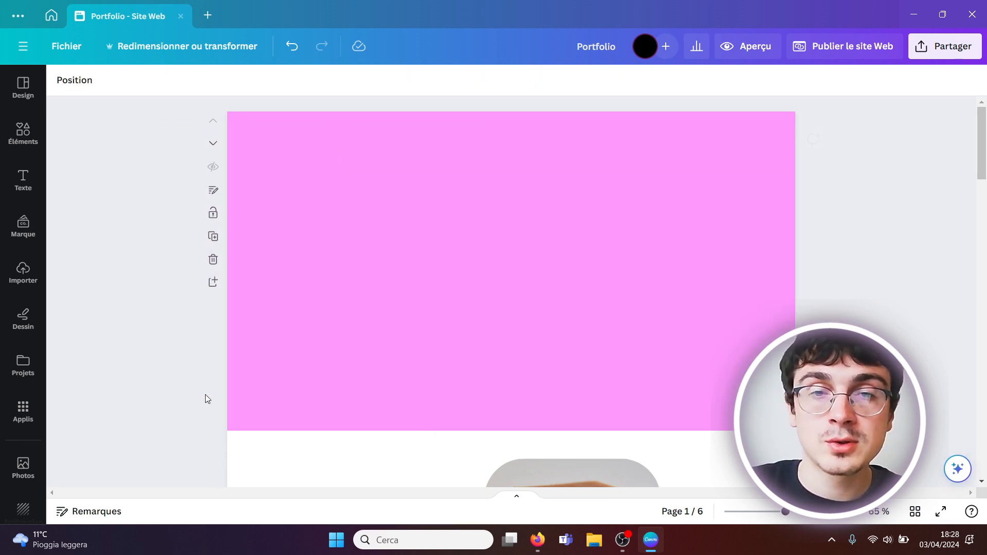
pyautogui.click(336, 407)
pyautogui.press('Delete')
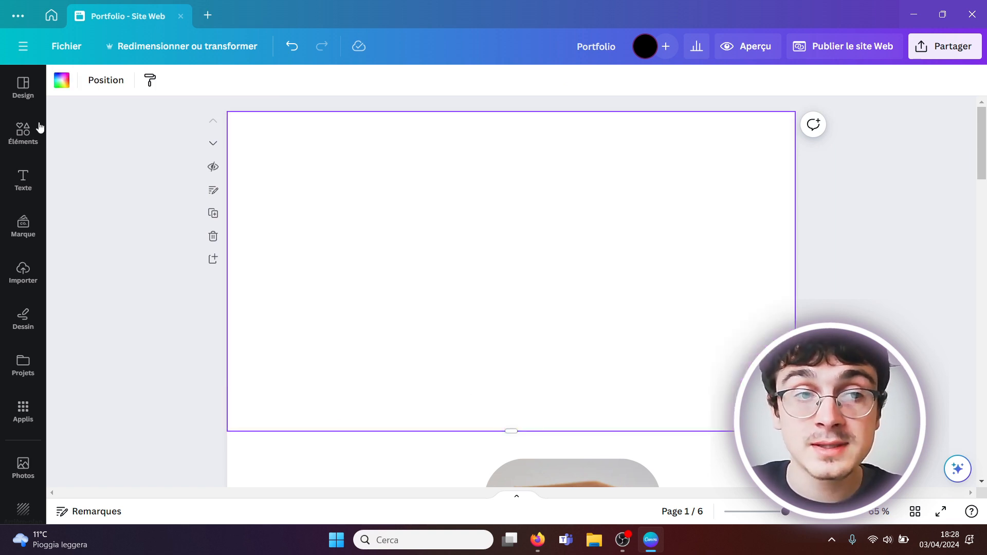
pyautogui.click(22, 90)
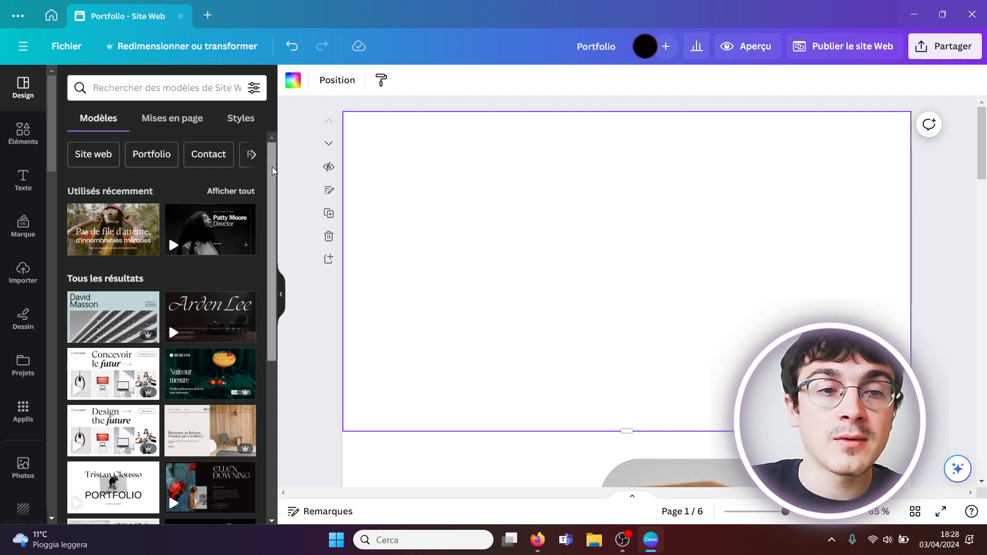
# Fill the blank page with the light-blue photography portfolio's two-photo template layout
pyautogui.scroll(-2, 108, 411)
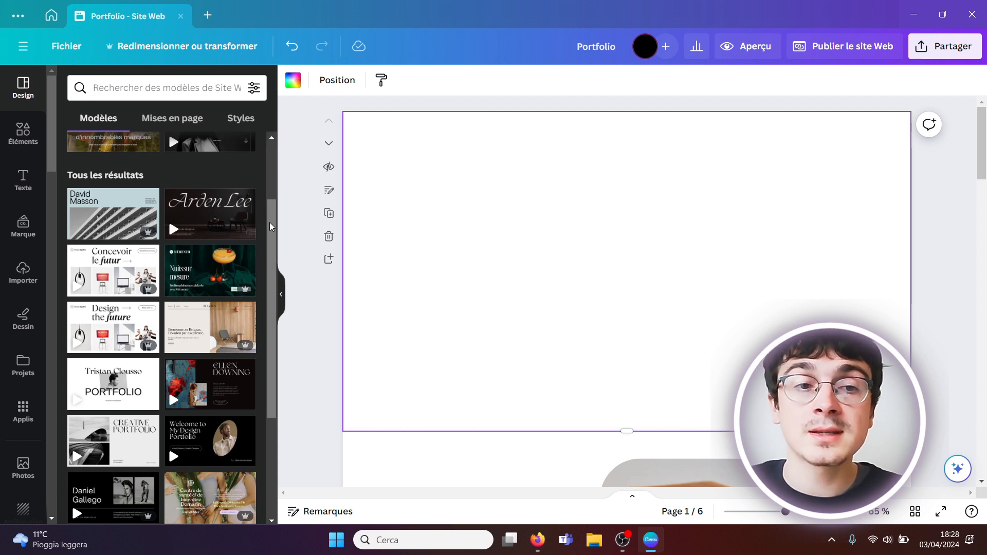
pyautogui.scroll(-1, 269, 227)
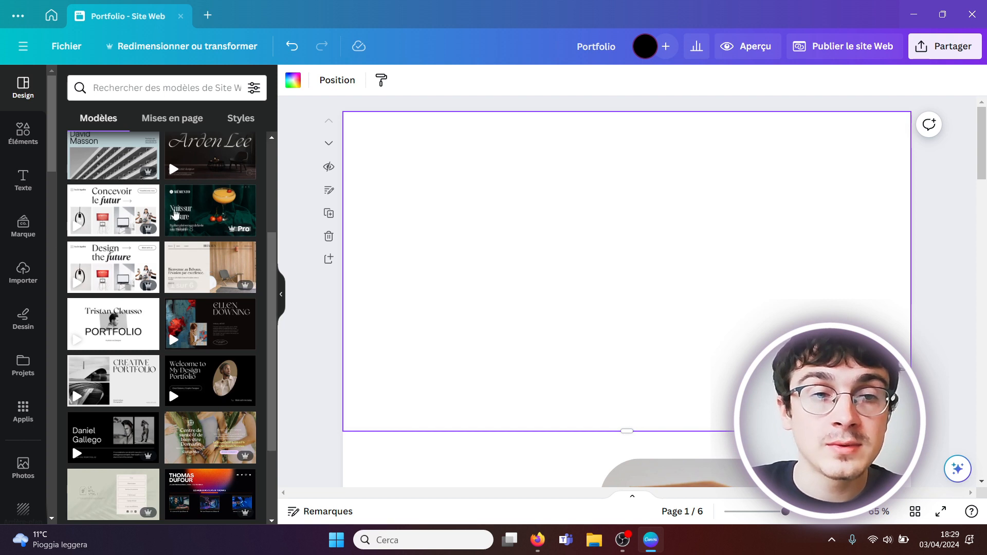
pyautogui.click(116, 154)
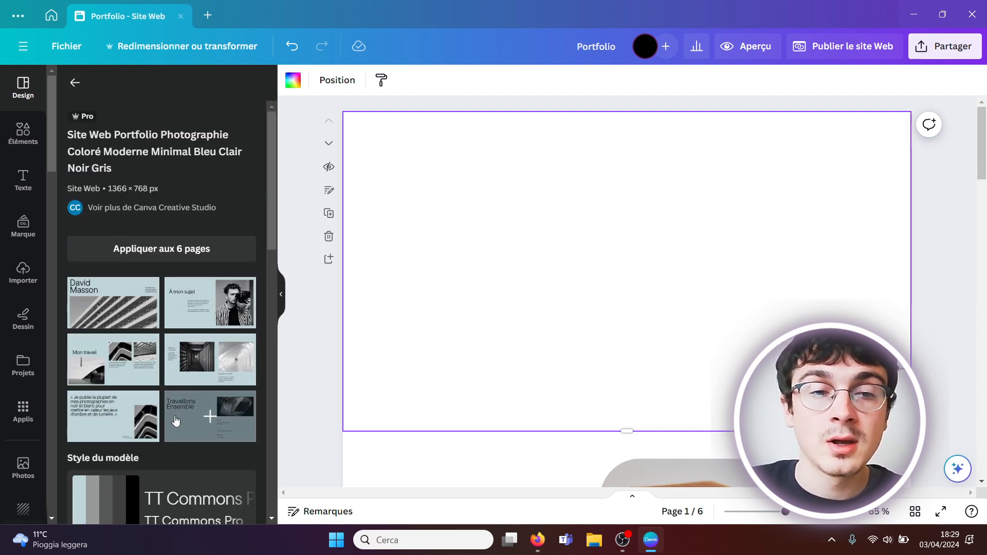
pyautogui.click(208, 367)
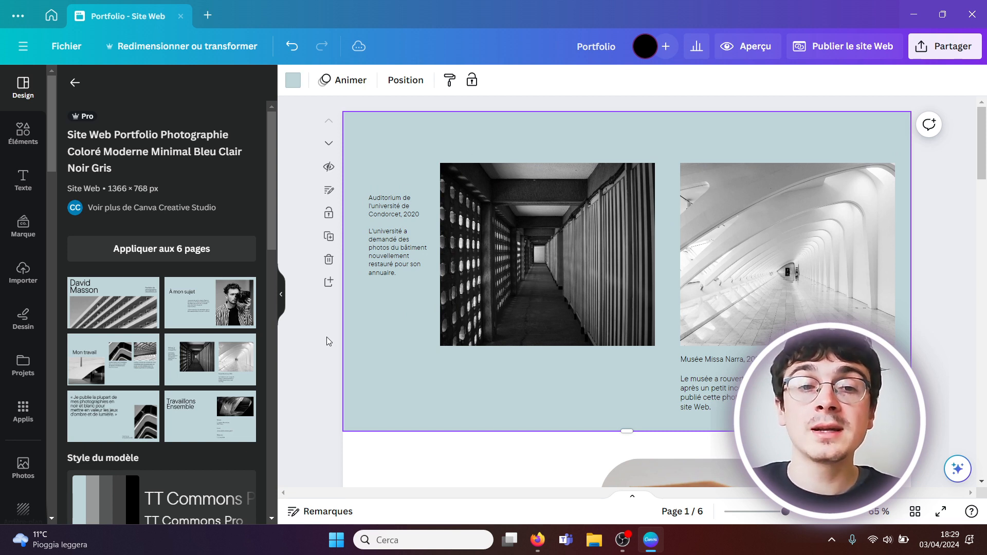
pyautogui.click(388, 239)
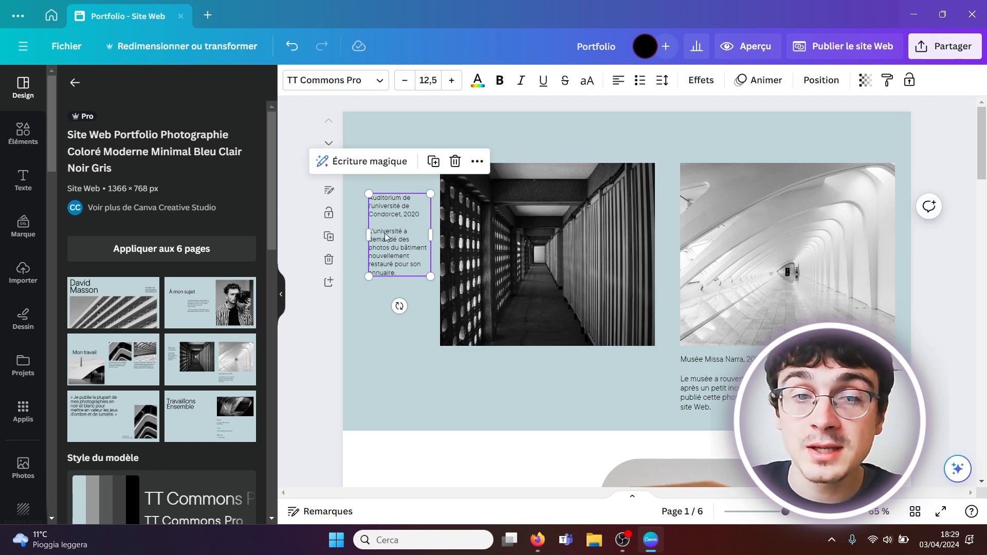
pyautogui.click(402, 373)
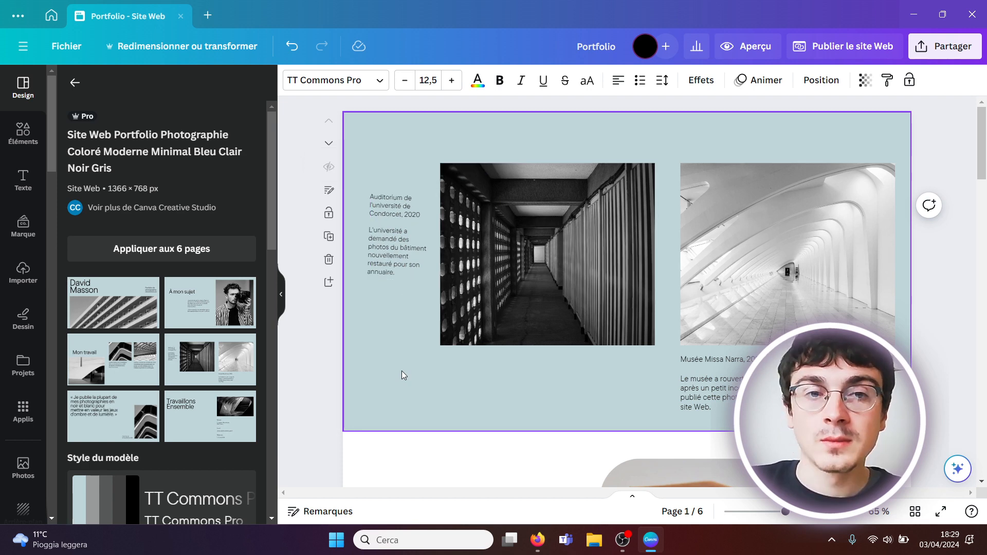
# Delete that template page and duplicate the Zéro Foule about page instead
pyautogui.click(329, 260)
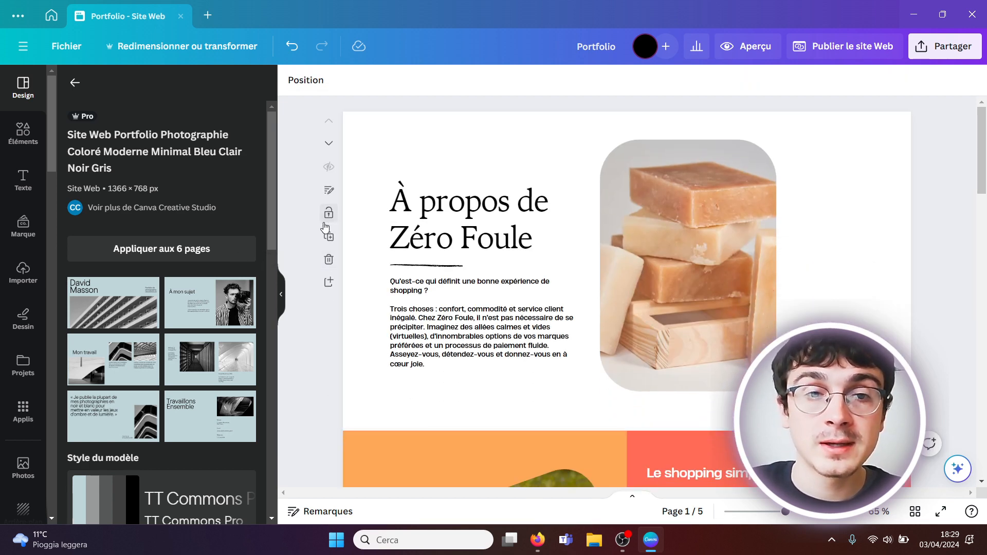
pyautogui.click(330, 238)
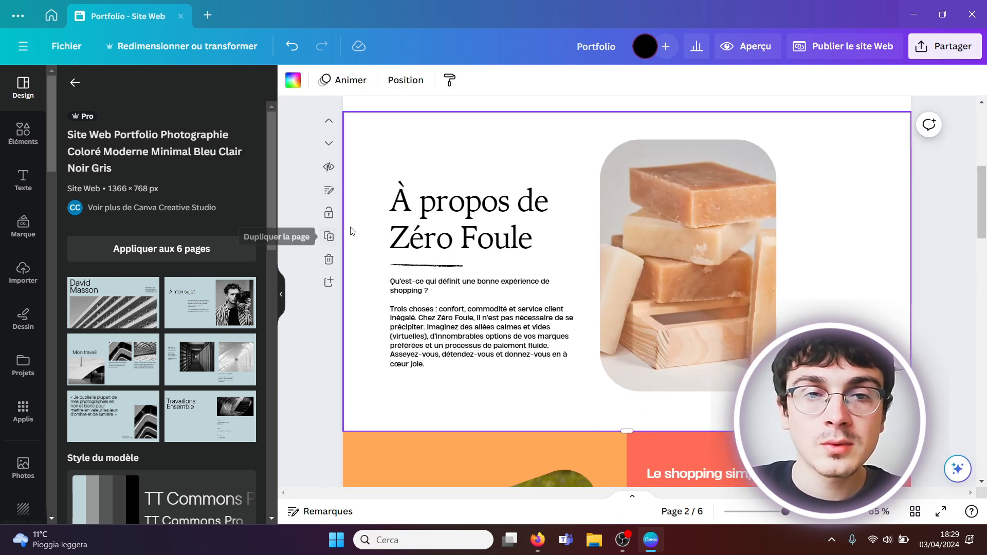
pyautogui.click(75, 84)
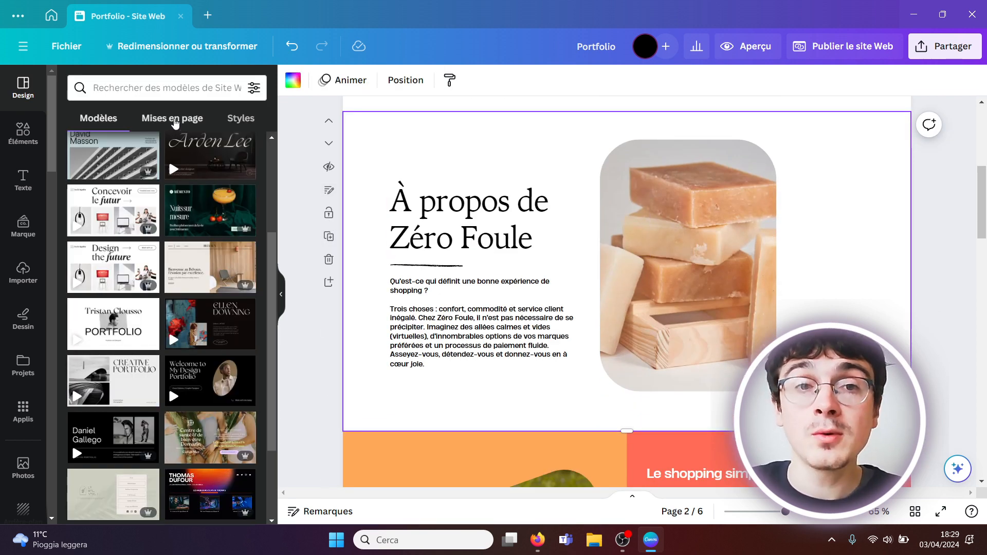
# Apply the sky-and-title layout to page 2 and drag its logo placeholder off the right edge
pyautogui.click(175, 120)
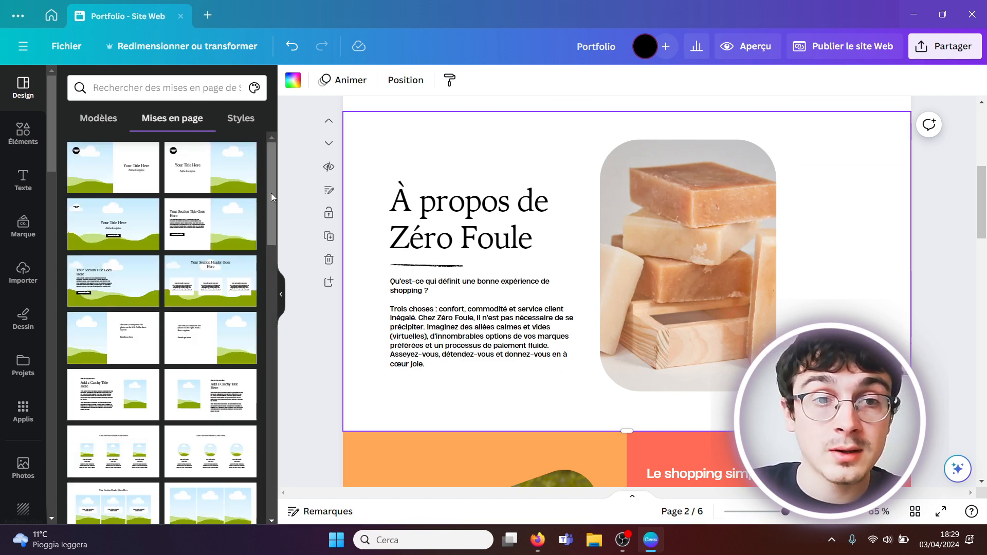
pyautogui.moveTo(271, 193); pyautogui.dragTo(280, 160)
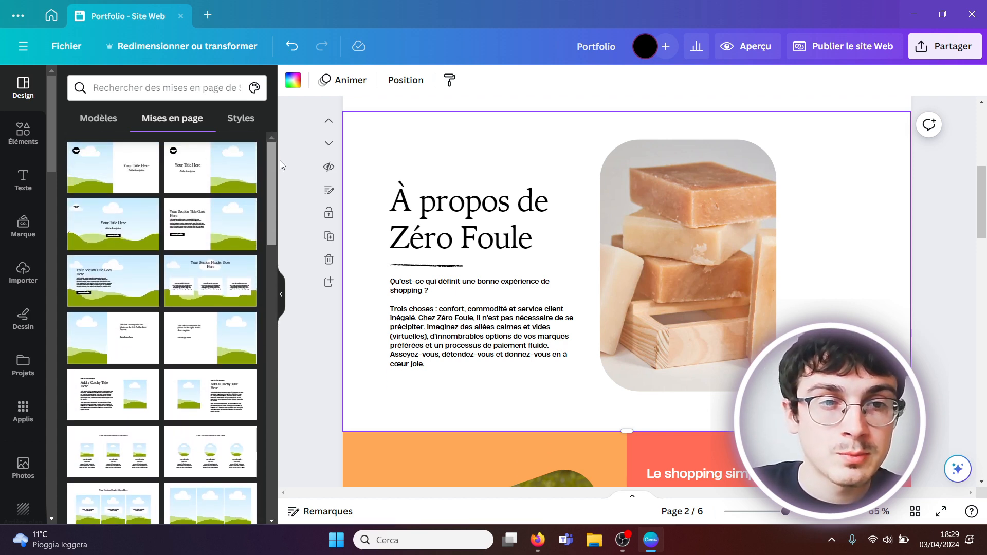
pyautogui.click(207, 171)
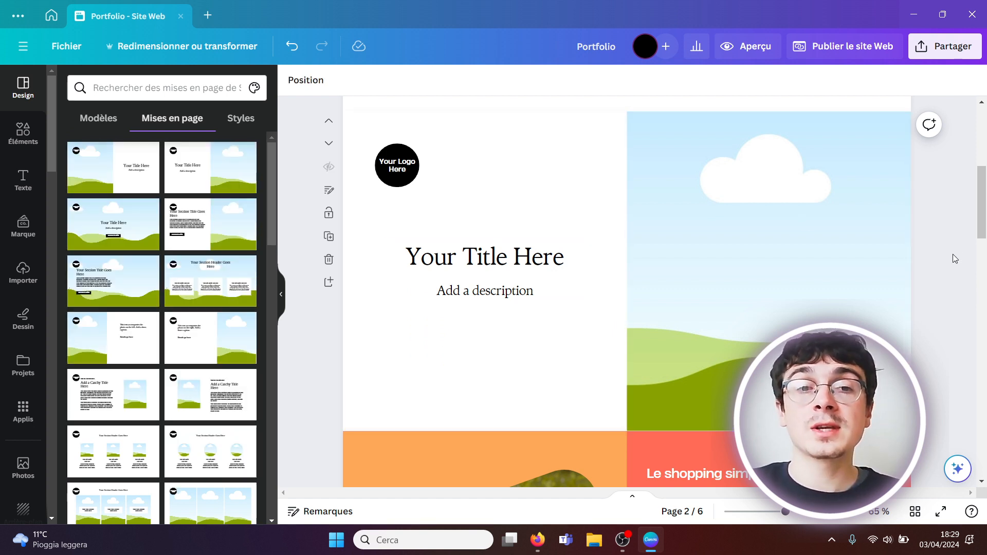
pyautogui.click(397, 177)
pyautogui.moveTo(397, 176); pyautogui.dragTo(959, 262)
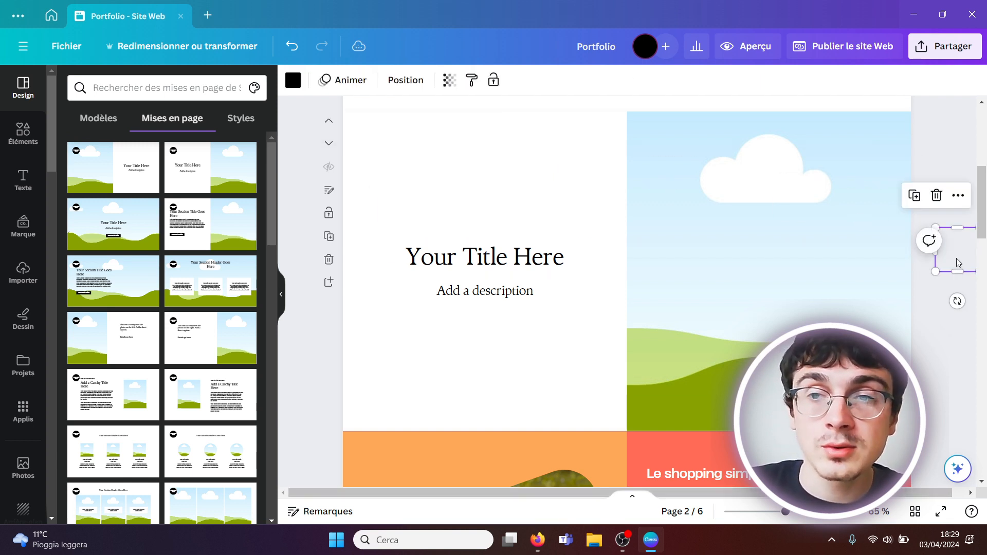
pyautogui.click(948, 347)
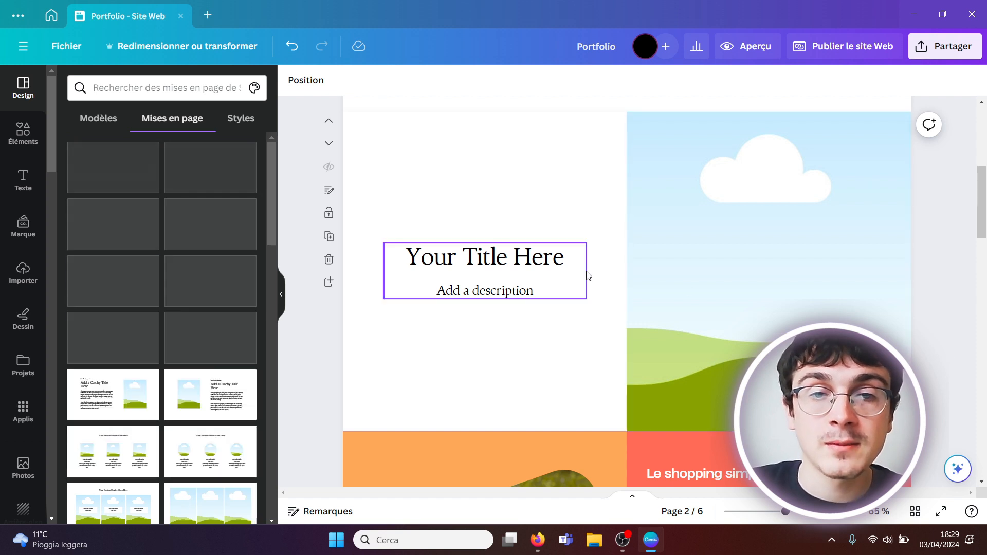
# Replace the 'Your Title Here' title with the creator's full name
pyautogui.click(568, 260)
pyautogui.click(568, 260)
pyautogui.moveTo(566, 260); pyautogui.dragTo(346, 271)
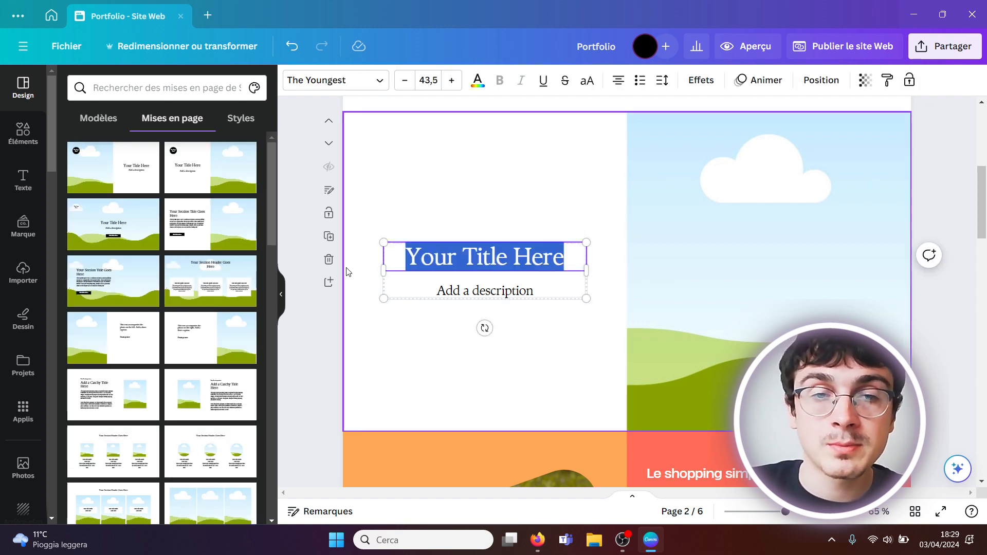
pyautogui.write('Pa')
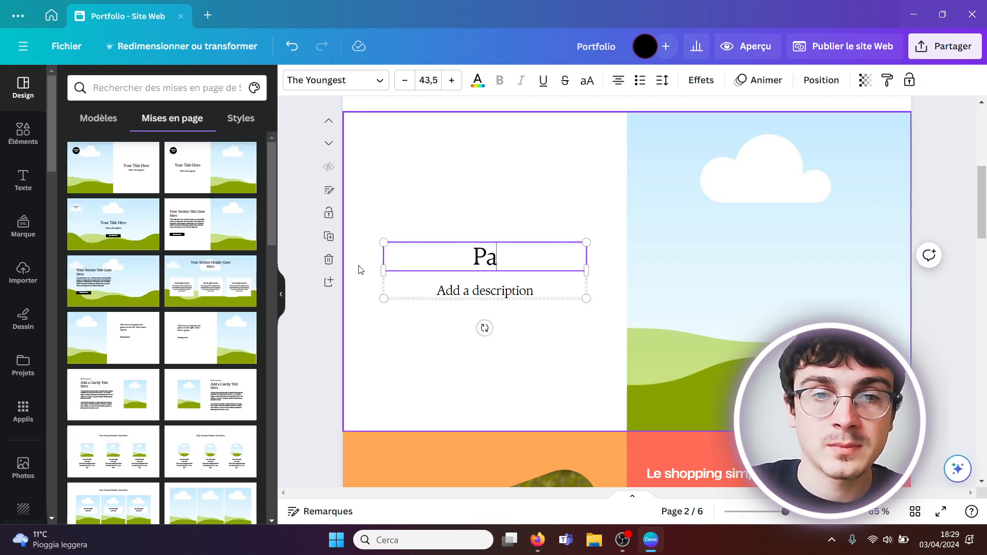
pyautogui.write('olo Straet')
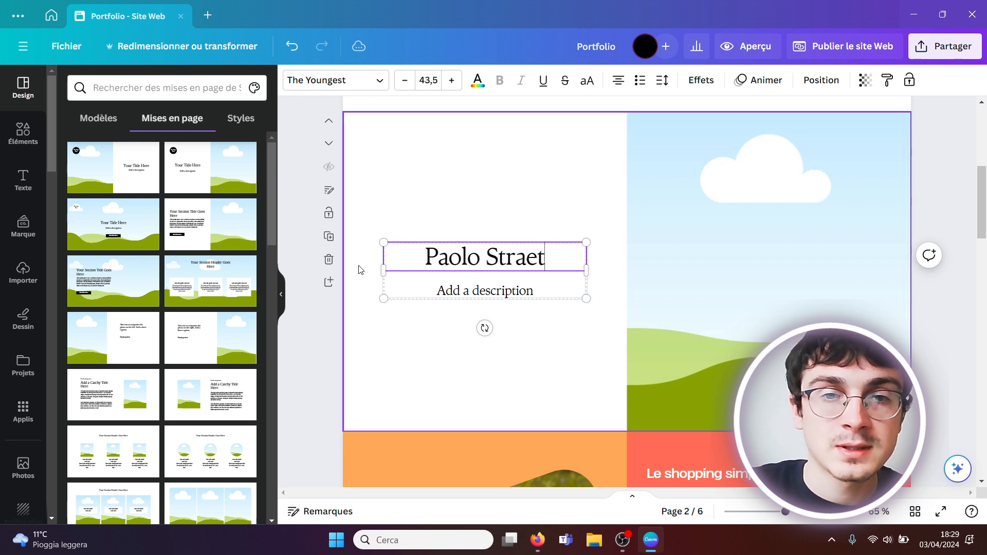
# Replace the 'Add a description' text with 'Attention'
pyautogui.click(541, 294)
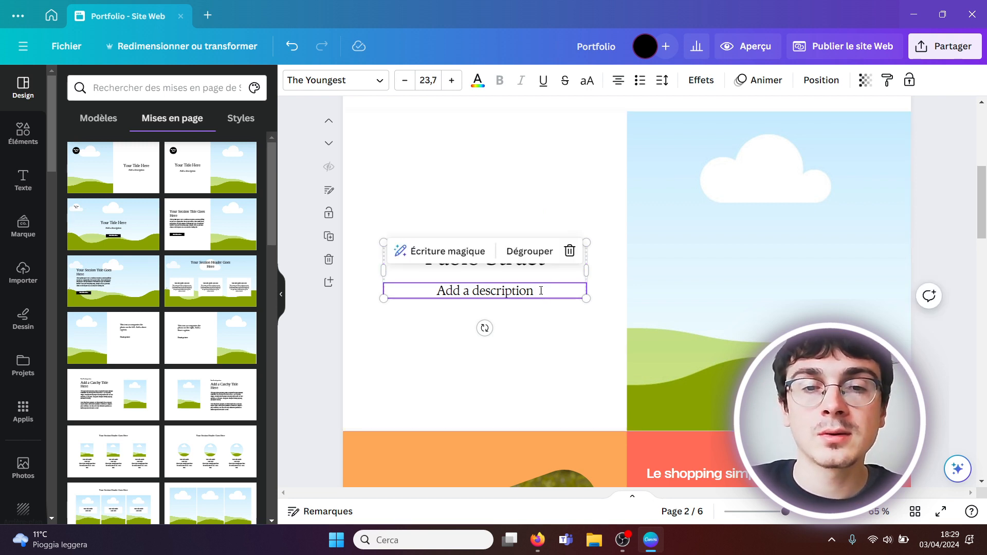
pyautogui.click(535, 292)
pyautogui.moveTo(536, 291); pyautogui.dragTo(434, 285)
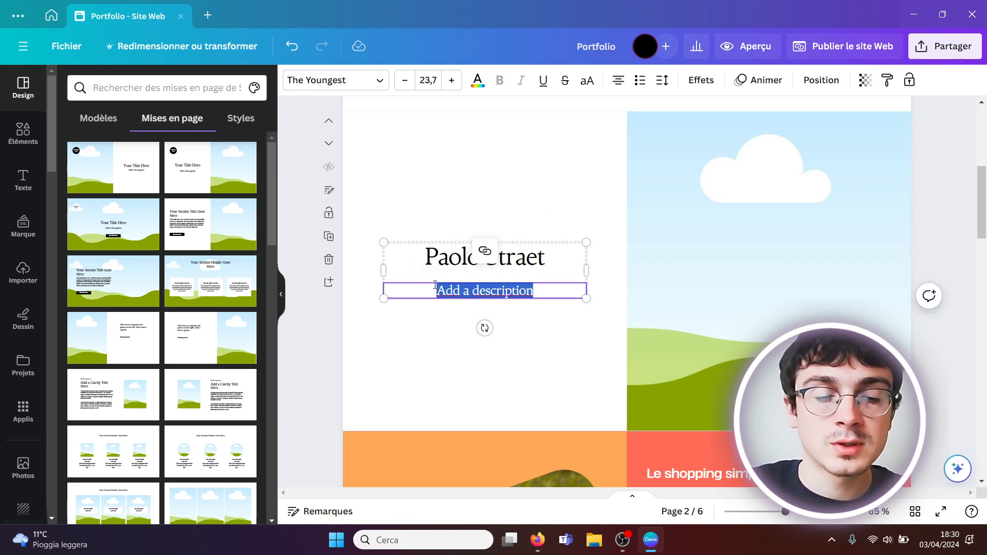
pyautogui.write('Attention')
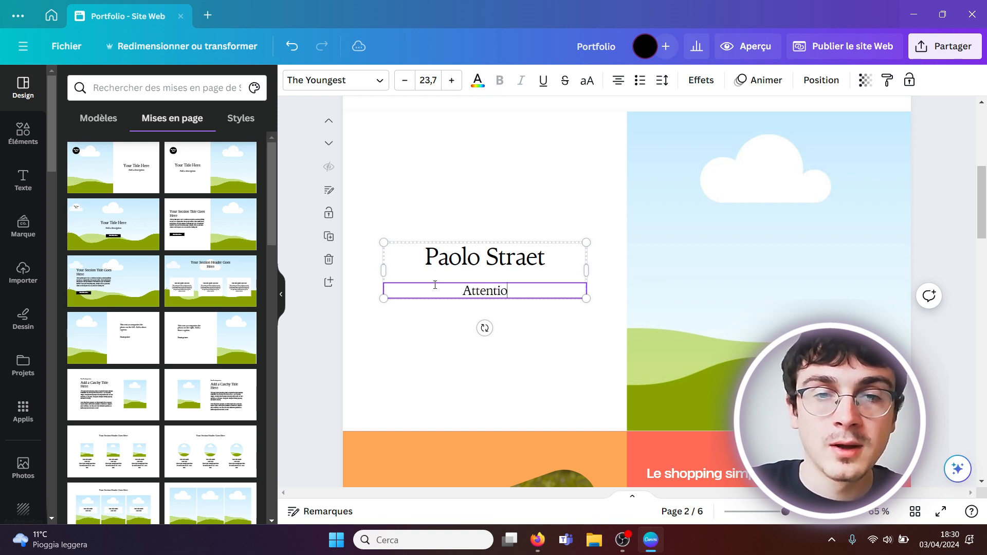
pyautogui.click(921, 217)
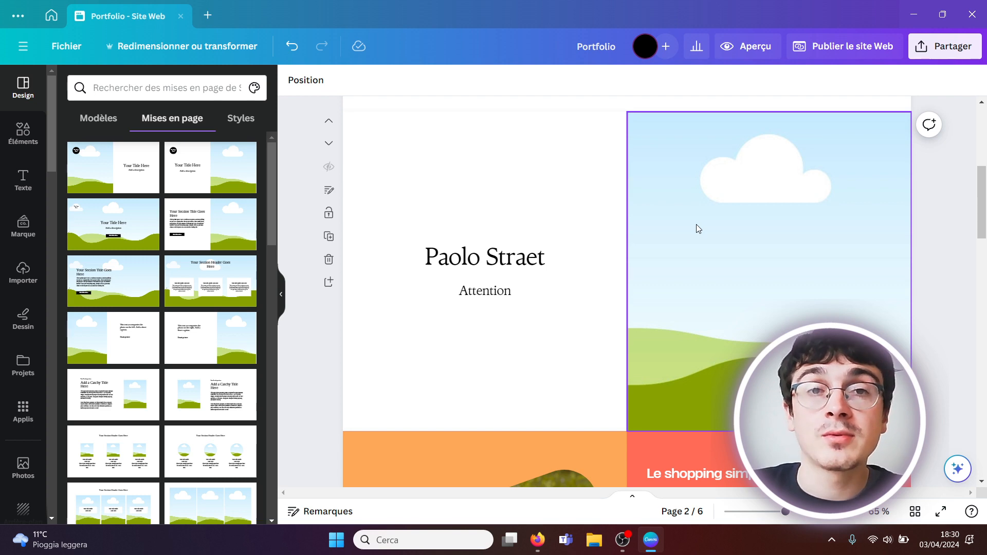
# Drop the bathroom-with-bathtub photo from Éléments into page 2's sky image frame and adjust it
pyautogui.click(23, 135)
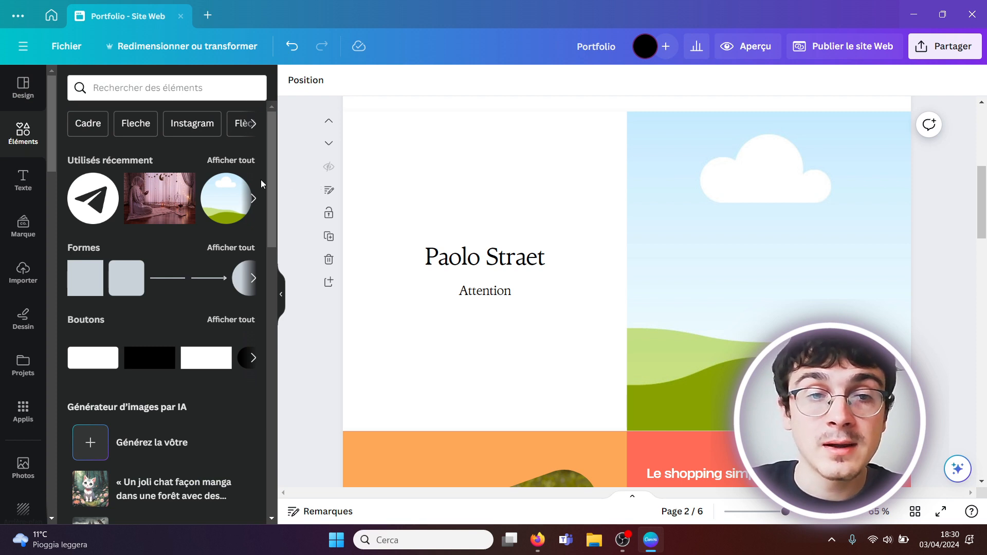
pyautogui.moveTo(268, 181); pyautogui.dragTo(270, 340)
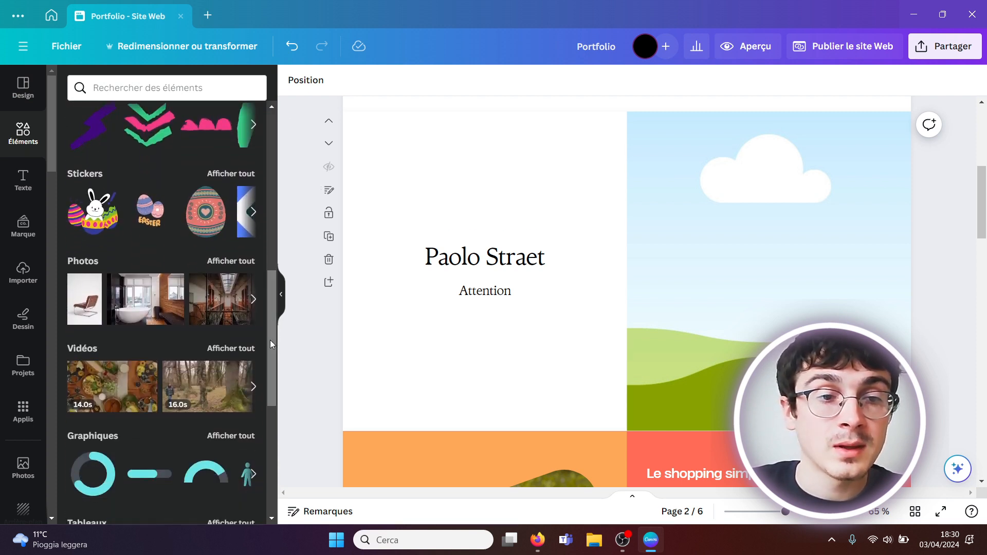
pyautogui.moveTo(146, 301); pyautogui.dragTo(656, 242)
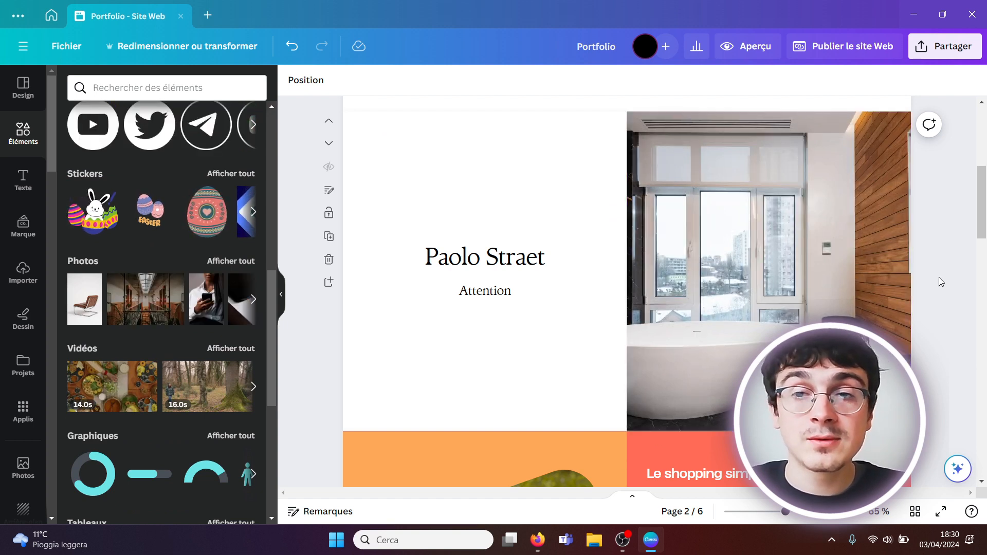
pyautogui.click(748, 248)
pyautogui.moveTo(748, 248)
pyautogui.mouseDown()
pyautogui.moveTo(745, 206)
pyautogui.moveTo(756, 205)
pyautogui.moveTo(637, 274)
pyautogui.moveTo(660, 266)
pyautogui.moveTo(654, 240)
pyautogui.moveTo(659, 248)
pyautogui.moveTo(699, 237)
pyautogui.moveTo(750, 251)
pyautogui.mouseUp()
pyautogui.click(927, 322)
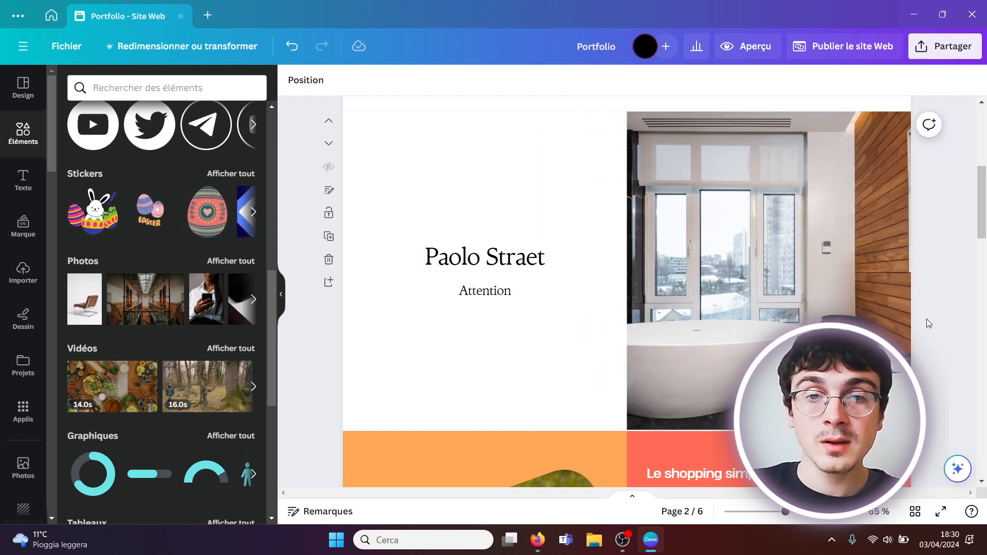
pyautogui.click(26, 90)
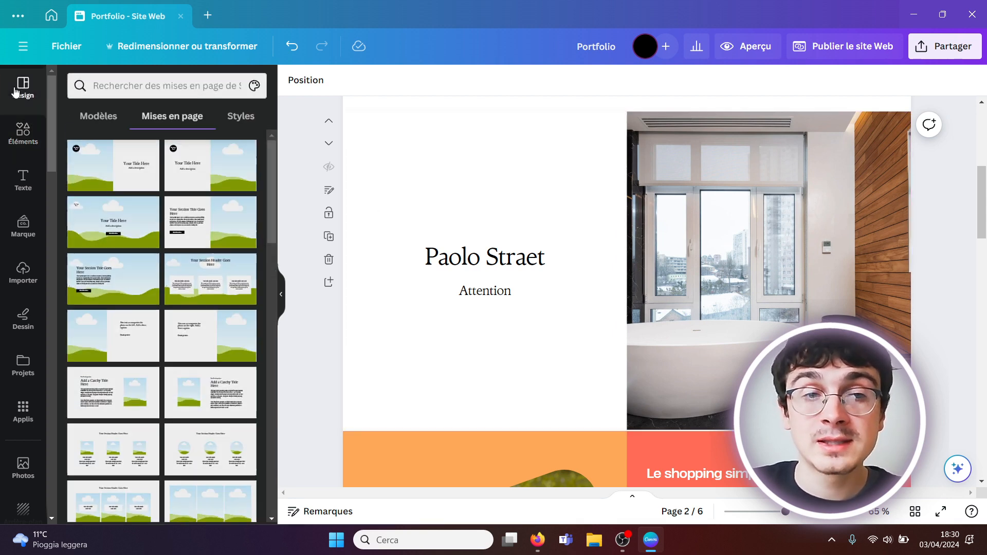
# Apply the navy HK Grotesk style combination to page 2, then undo it
pyautogui.click(108, 125)
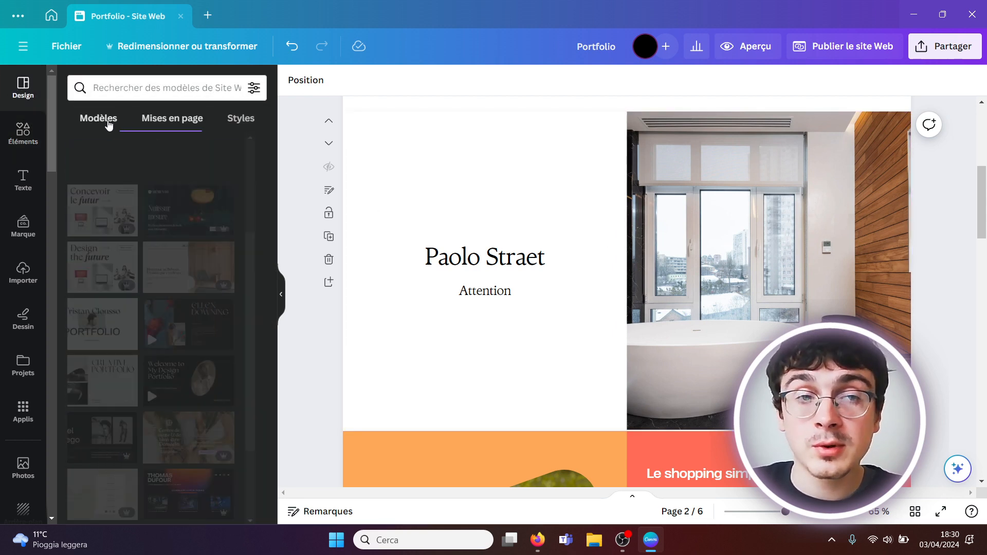
pyautogui.click(159, 126)
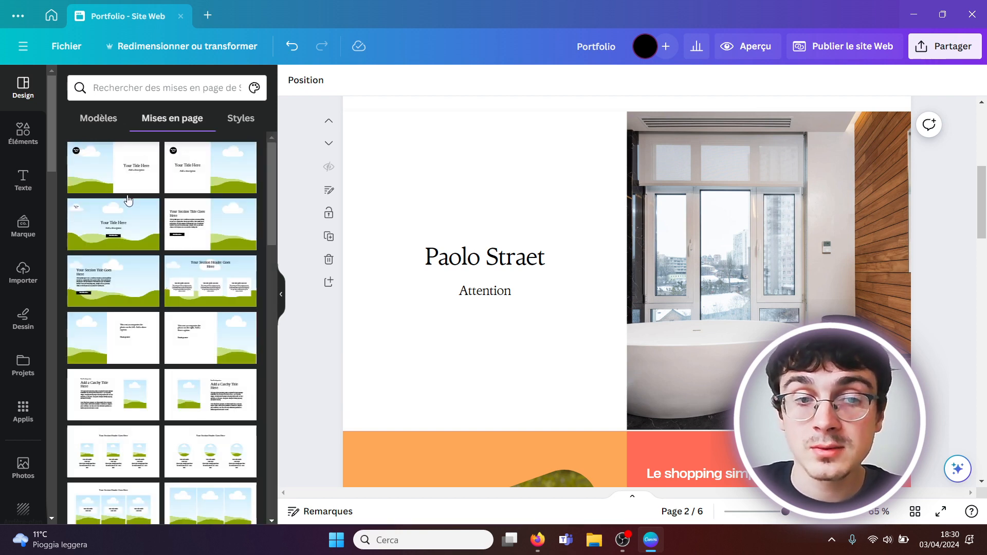
pyautogui.click(232, 121)
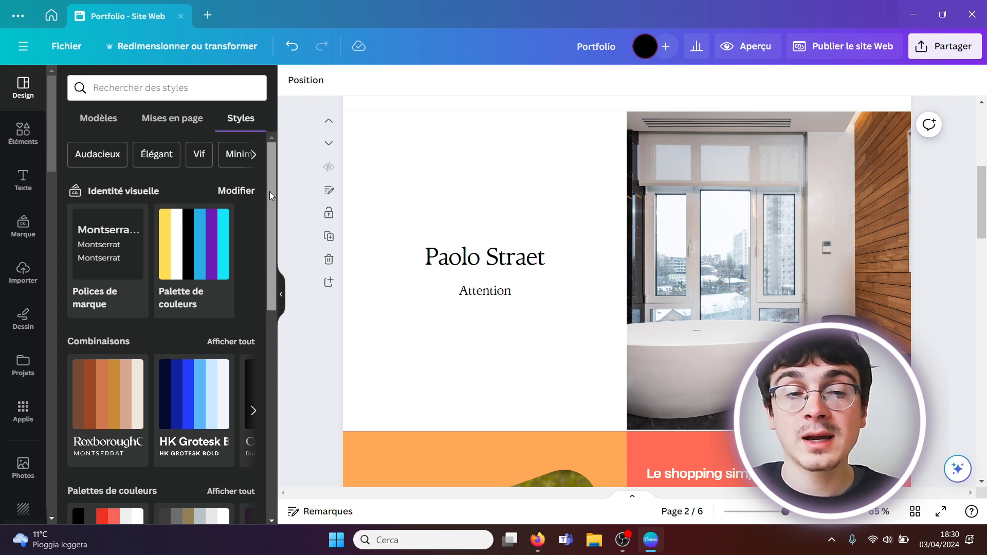
pyautogui.moveTo(269, 191); pyautogui.dragTo(267, 219)
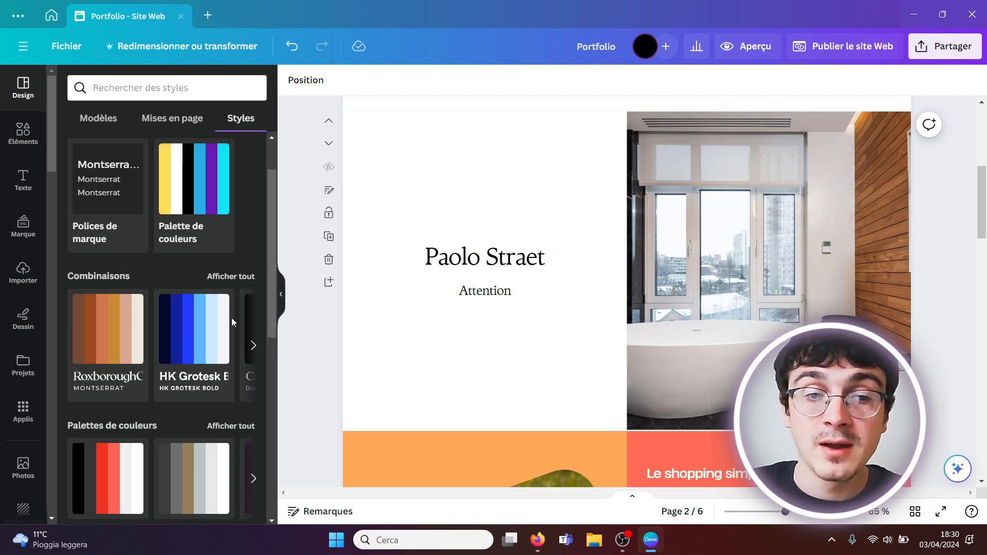
pyautogui.click(192, 344)
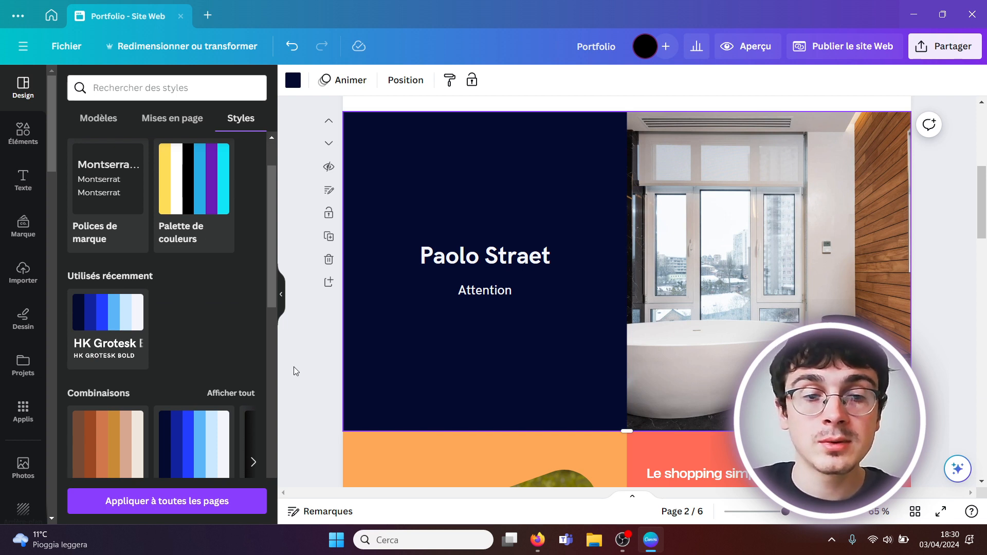
pyautogui.click(303, 391)
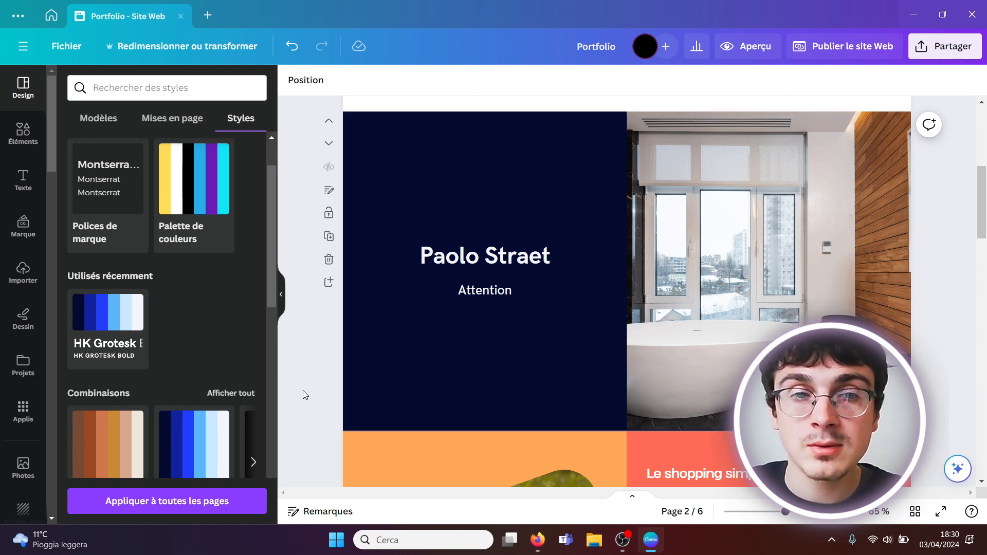
pyautogui.click(292, 48)
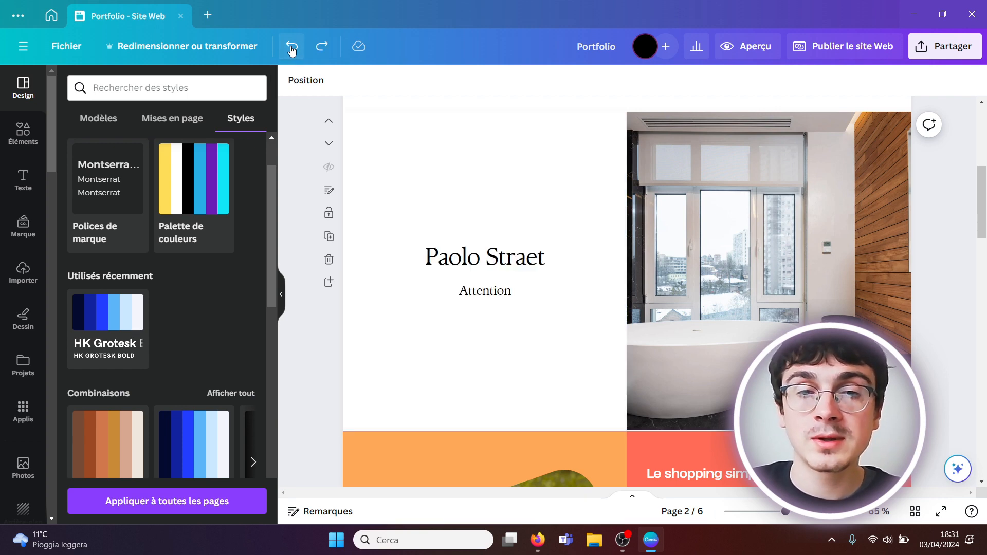
# Browse website templates and preview the emerald-green elegant homepage template's pages
pyautogui.click(100, 122)
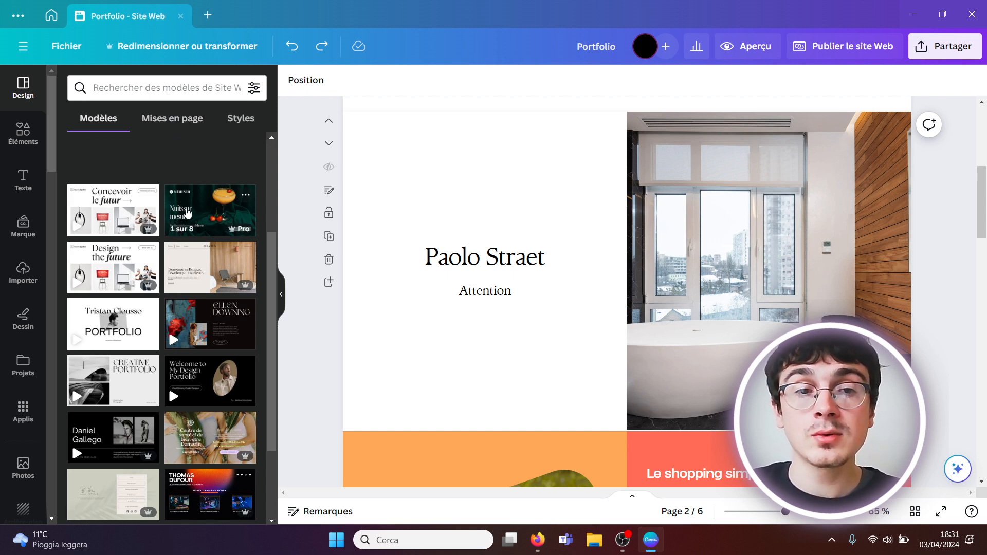
pyautogui.click(200, 213)
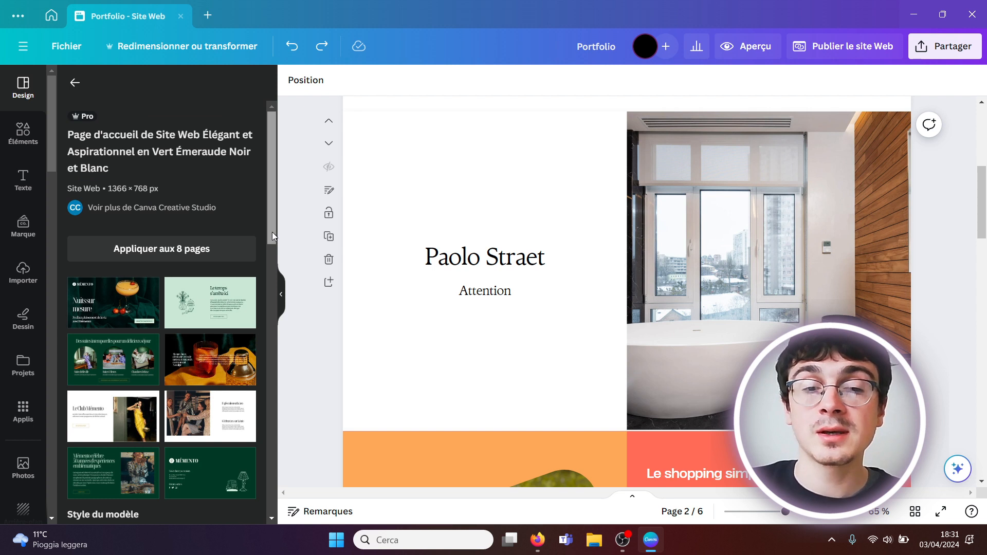
pyautogui.moveTo(272, 233); pyautogui.dragTo(272, 266)
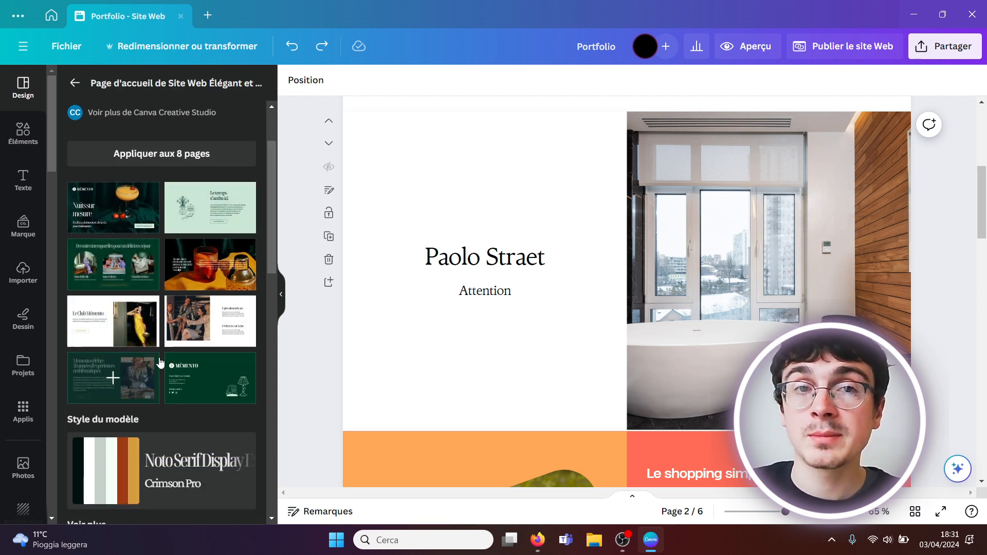
pyautogui.click(24, 135)
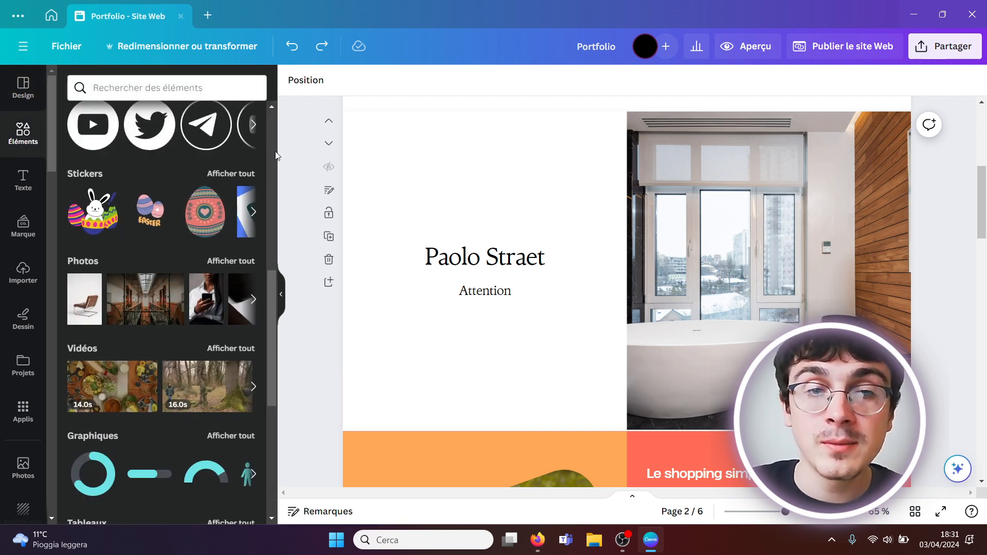
pyautogui.moveTo(273, 338); pyautogui.dragTo(280, 131)
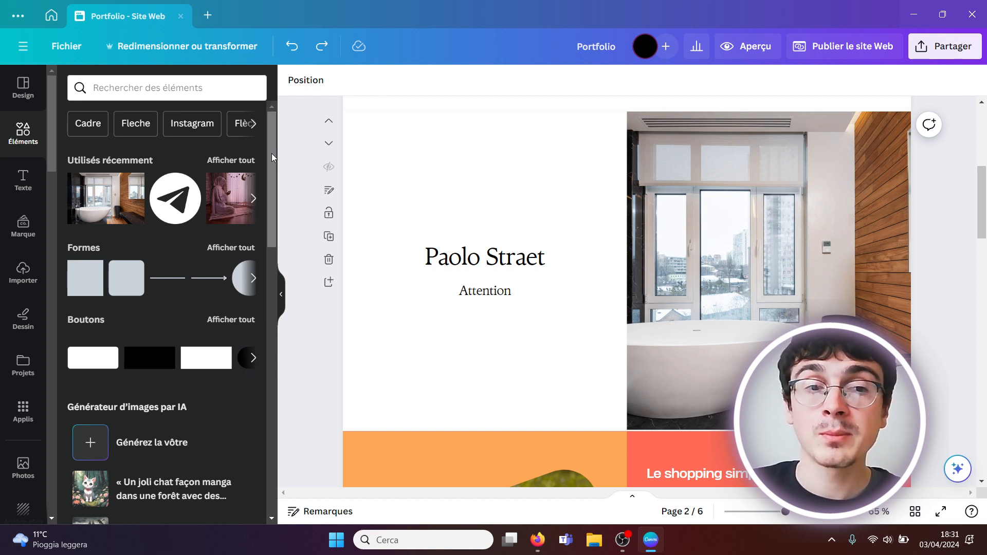
pyautogui.click(84, 288)
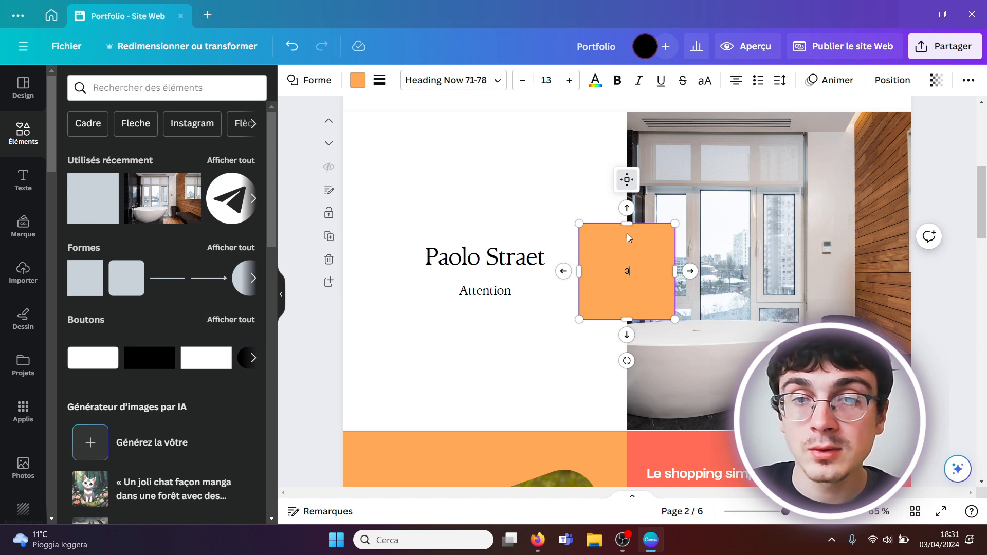
pyautogui.moveTo(627, 223); pyautogui.dragTo(613, 29)
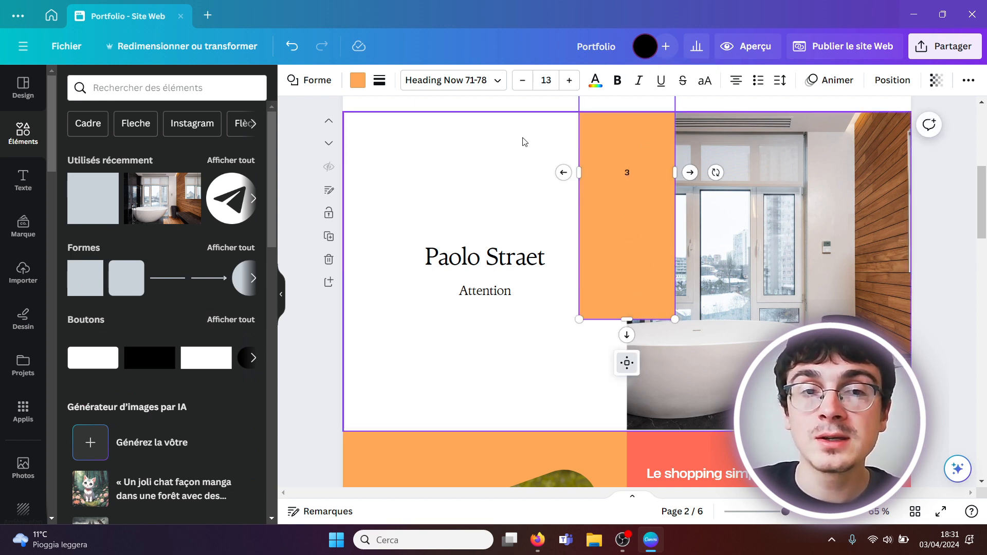
pyautogui.click(357, 79)
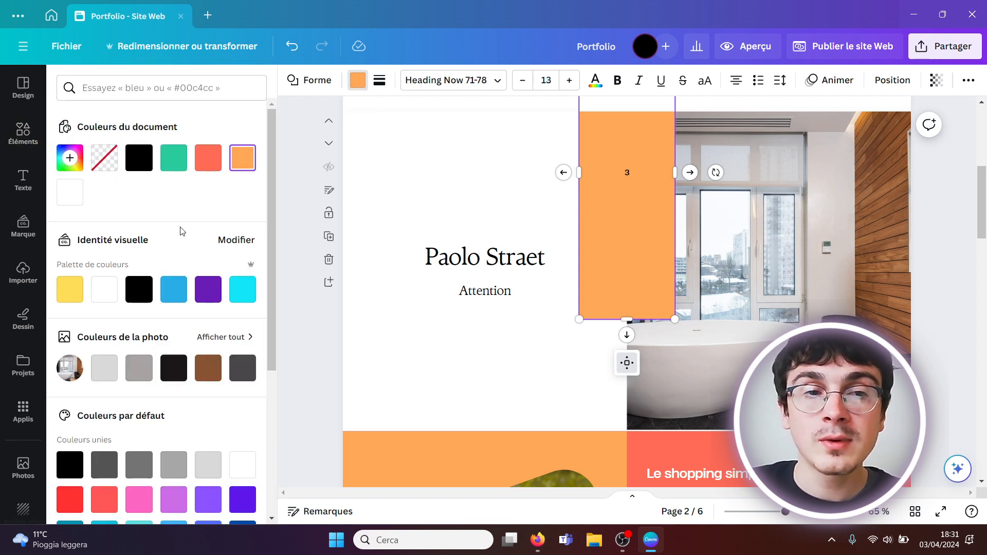
pyautogui.click(174, 158)
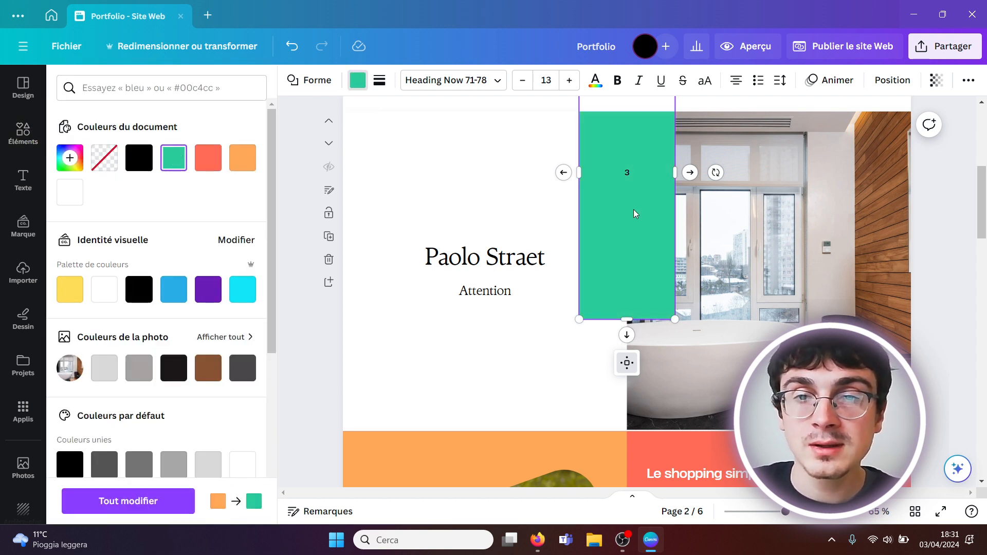
pyautogui.moveTo(653, 256); pyautogui.dragTo(982, 327)
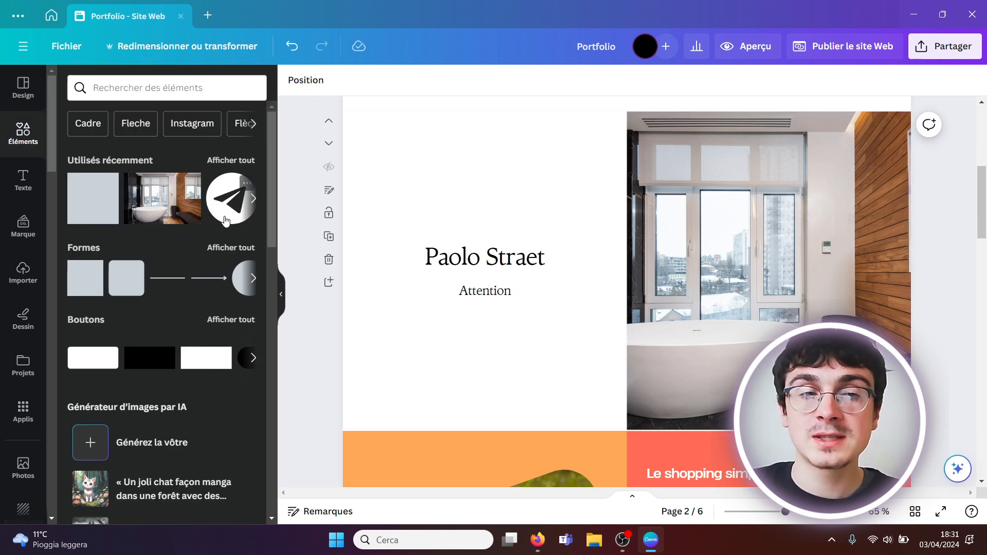
# Set up an AI image with the prompt 'un chien', Rêveur style and Portrait format
pyautogui.scroll(-2, 202, 221)
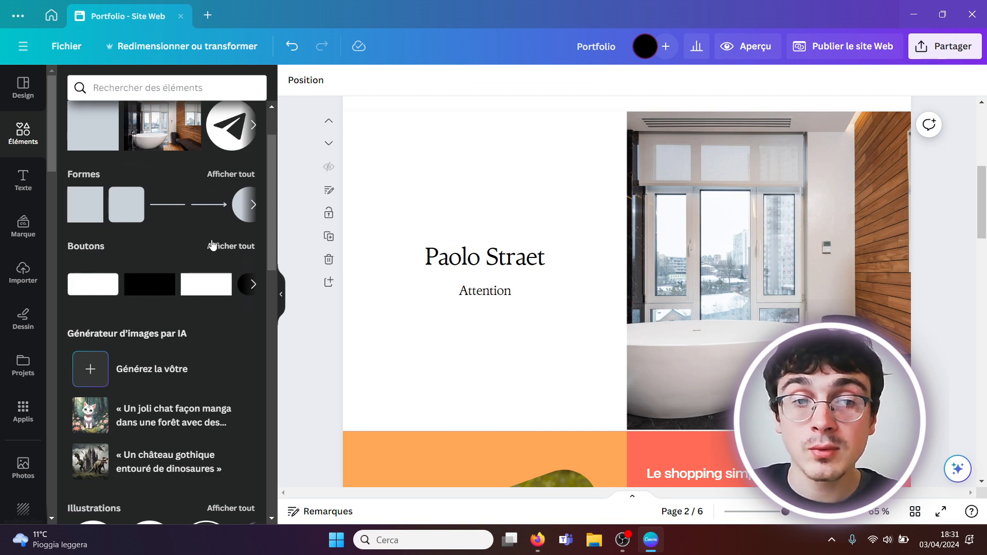
pyautogui.moveTo(271, 238); pyautogui.dragTo(266, 289)
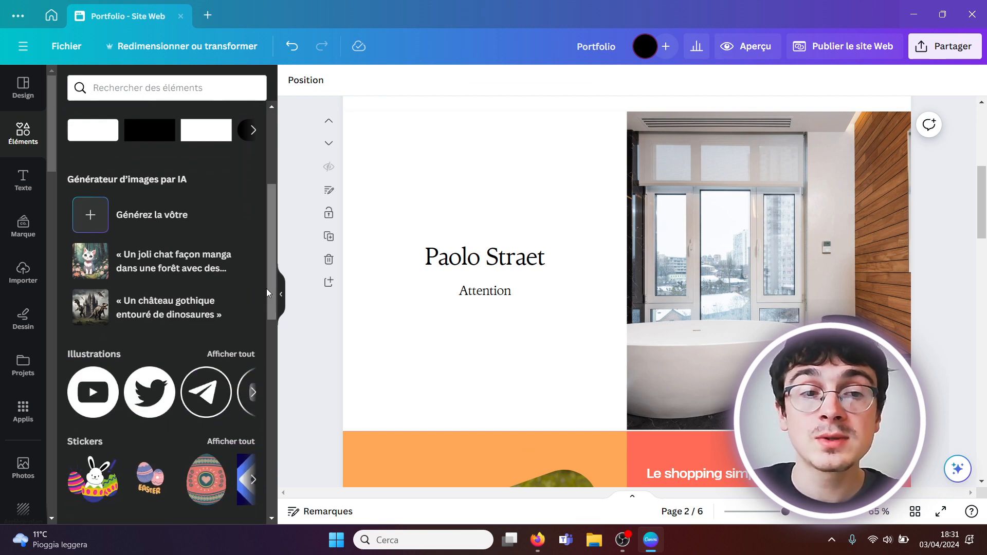
pyautogui.click(146, 215)
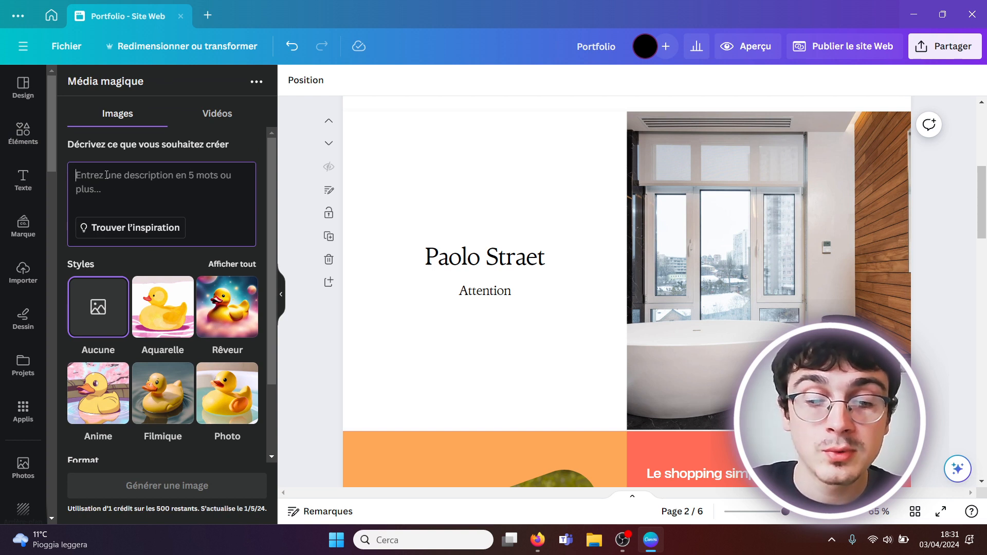
pyautogui.write('un chien')
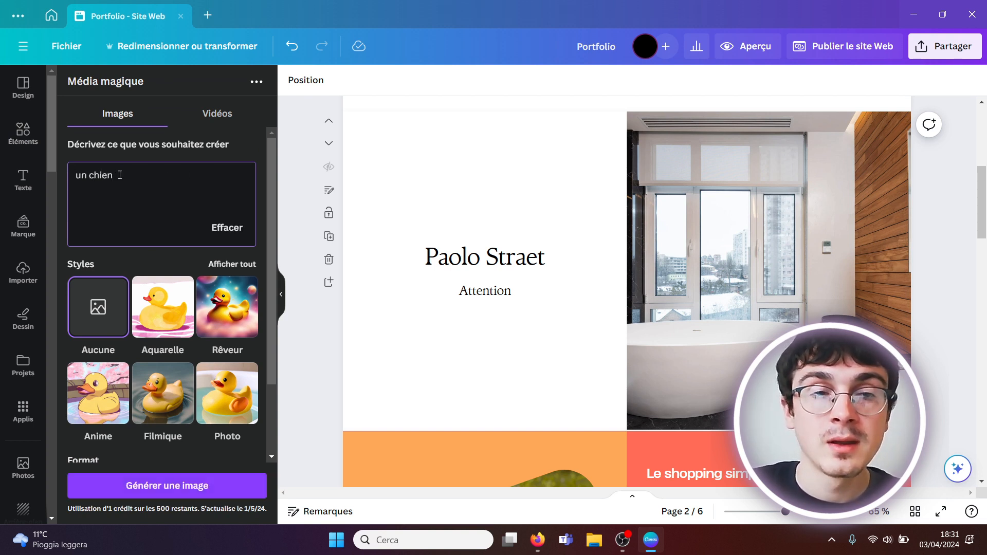
pyautogui.scroll(-2, 271, 195)
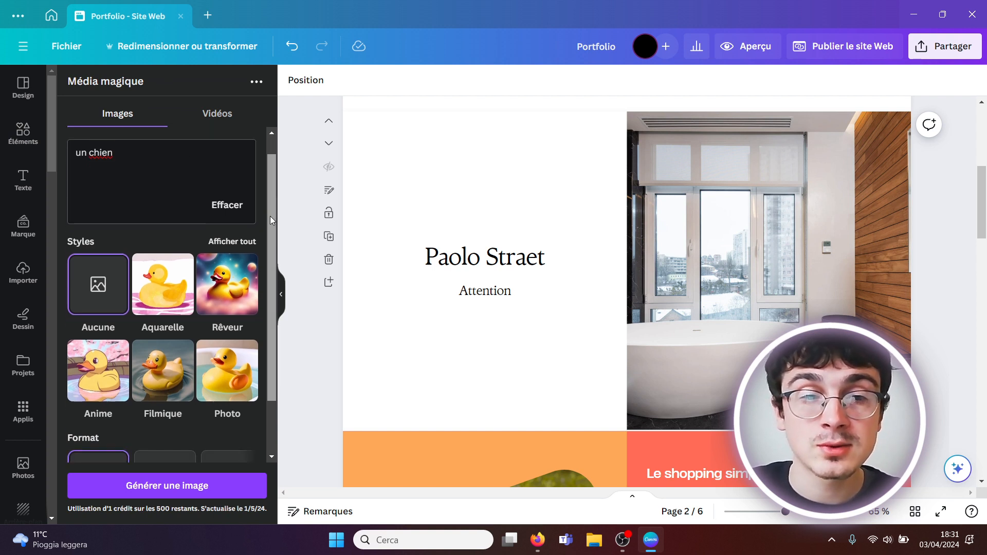
pyautogui.click(229, 205)
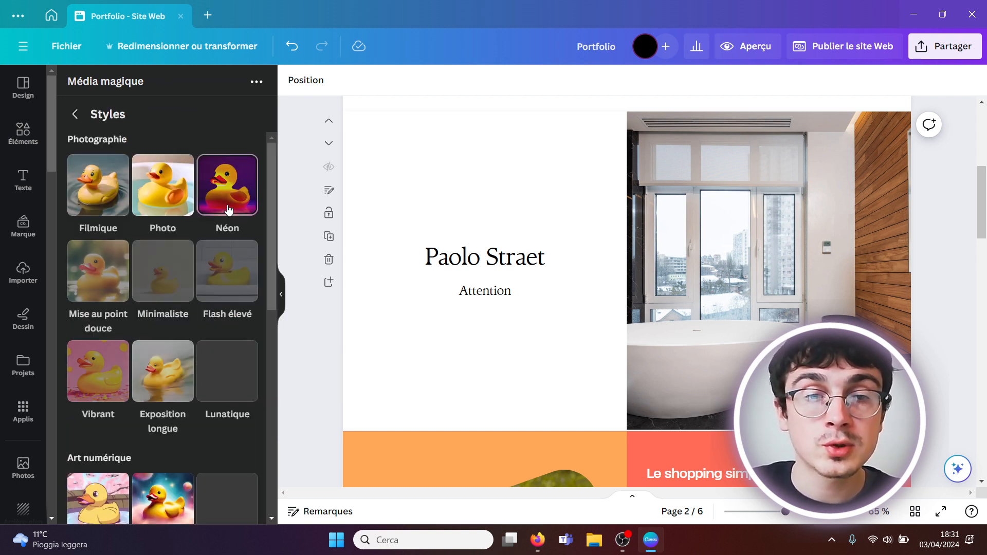
pyautogui.moveTo(272, 206); pyautogui.dragTo(271, 303)
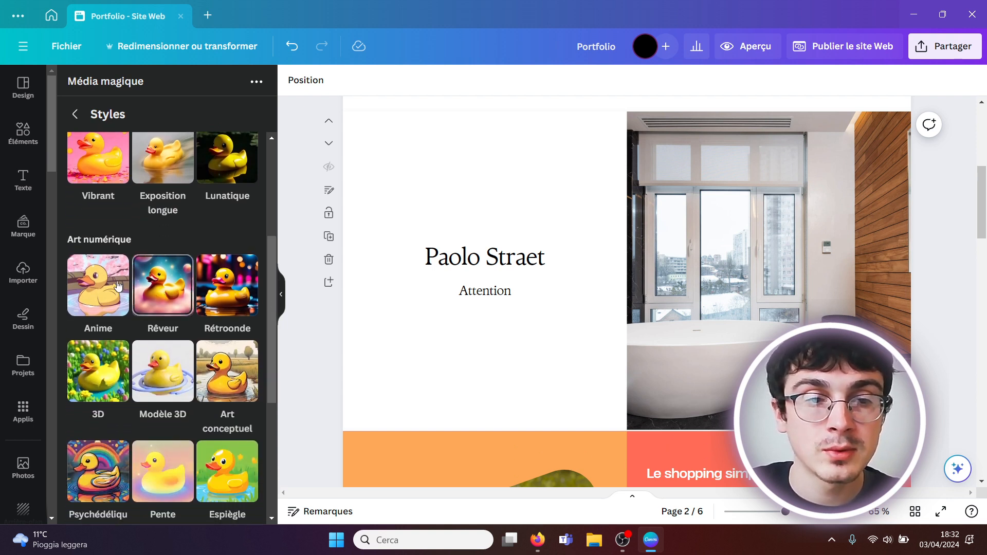
pyautogui.click(164, 286)
pyautogui.moveTo(270, 257); pyautogui.dragTo(272, 385)
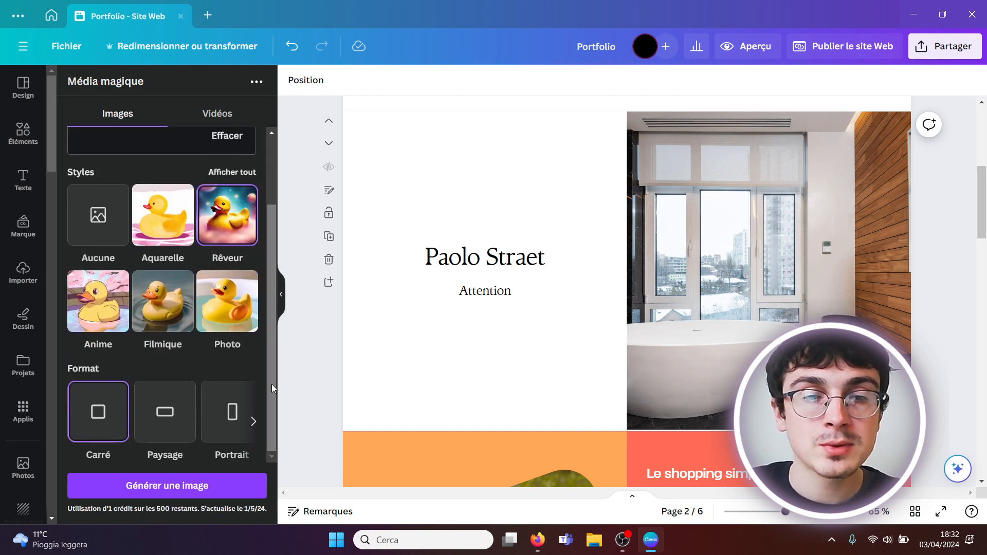
pyautogui.click(165, 412)
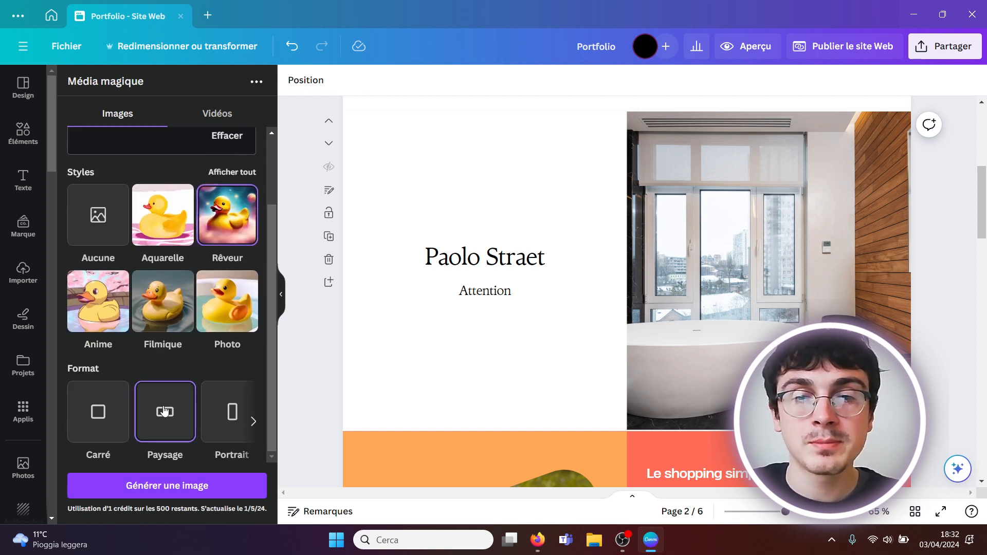
pyautogui.click(220, 419)
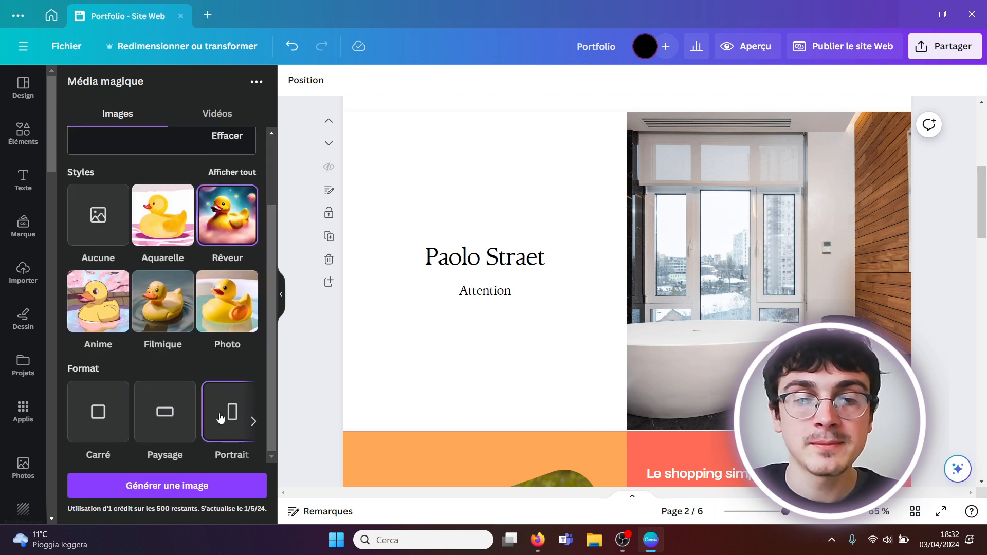
# Generate the dog images and place the second result into the bathroom photo's frame
pyautogui.click(180, 486)
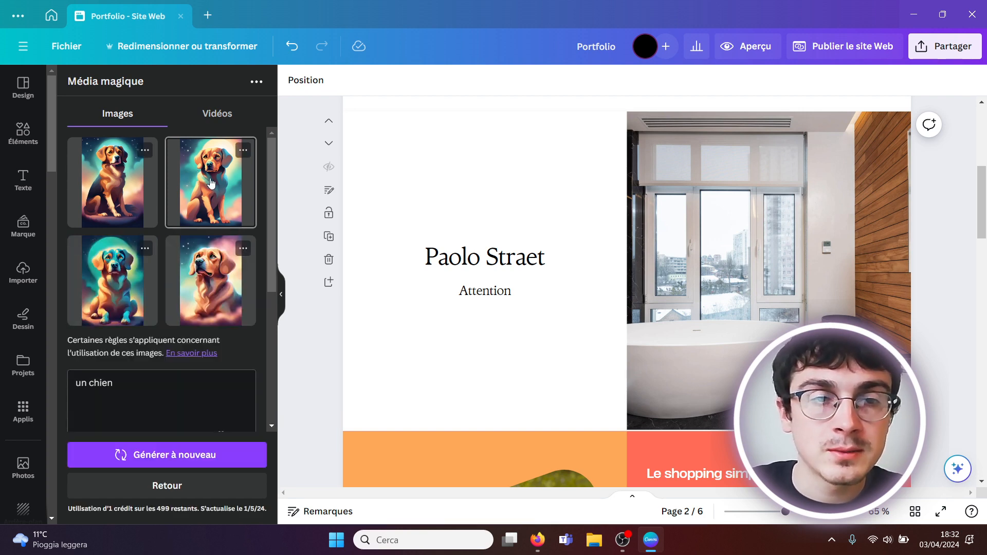
pyautogui.moveTo(209, 181); pyautogui.dragTo(682, 214)
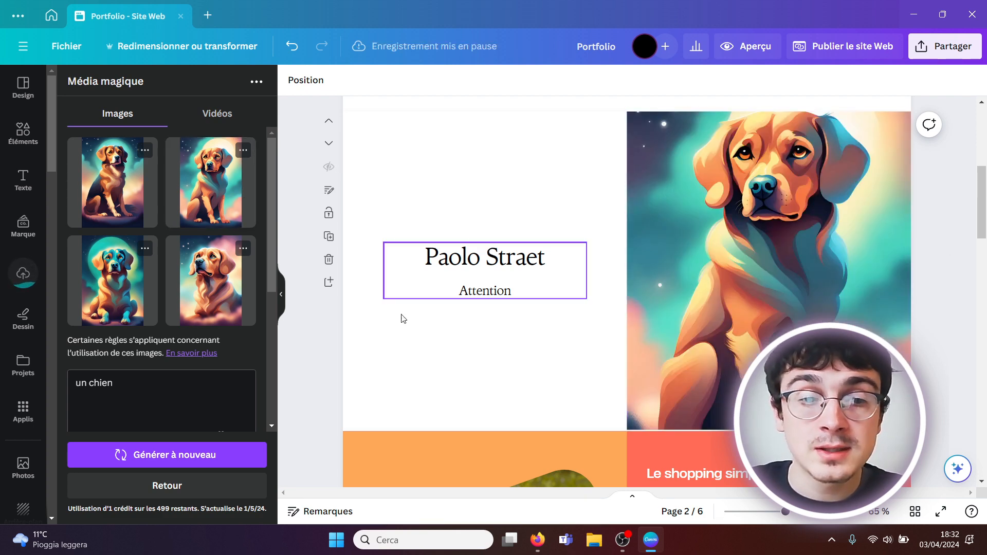
pyautogui.click(164, 485)
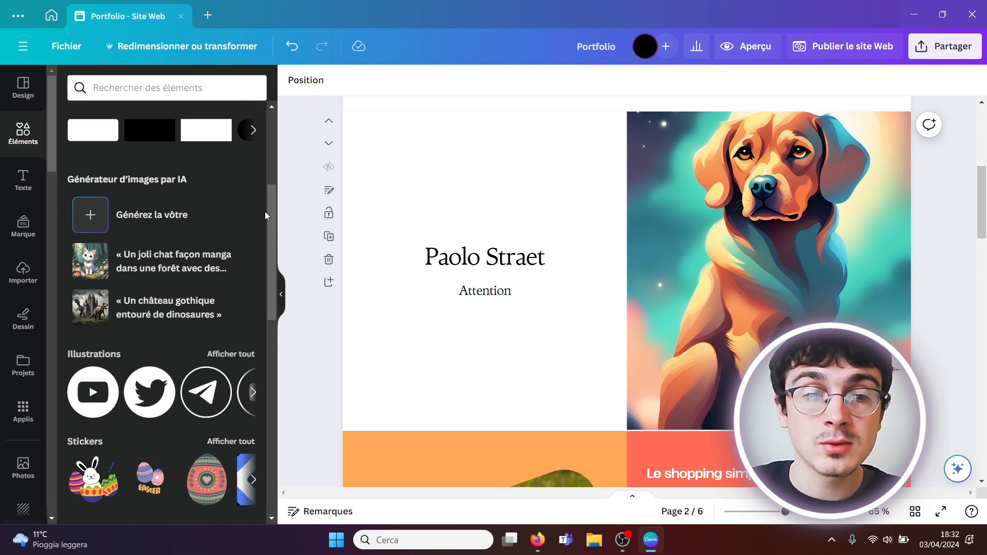
# Add the bunny Easter-egg sticker, shrink it to about a quarter size, and place it above the name heading
pyautogui.moveTo(271, 212); pyautogui.dragTo(272, 256)
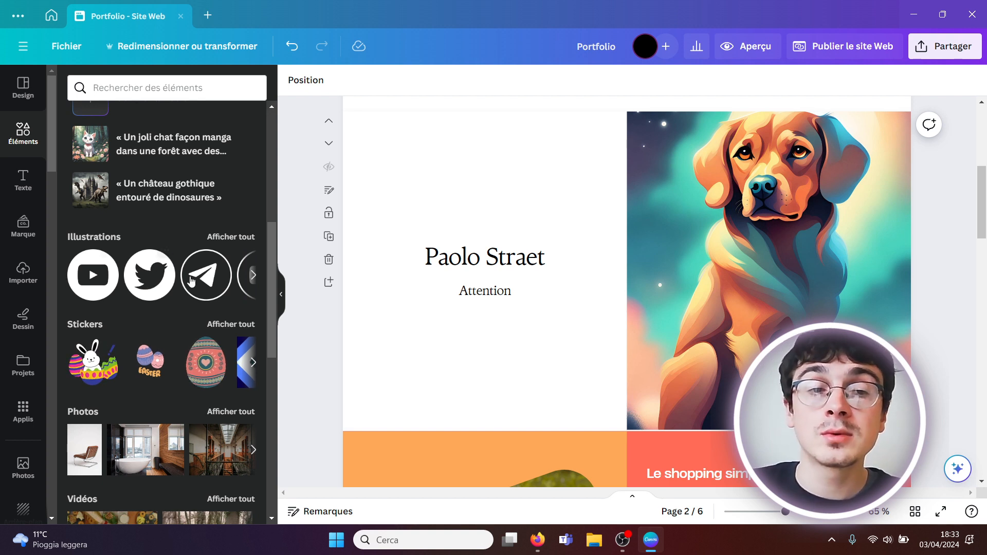
pyautogui.moveTo(268, 279); pyautogui.dragTo(268, 299)
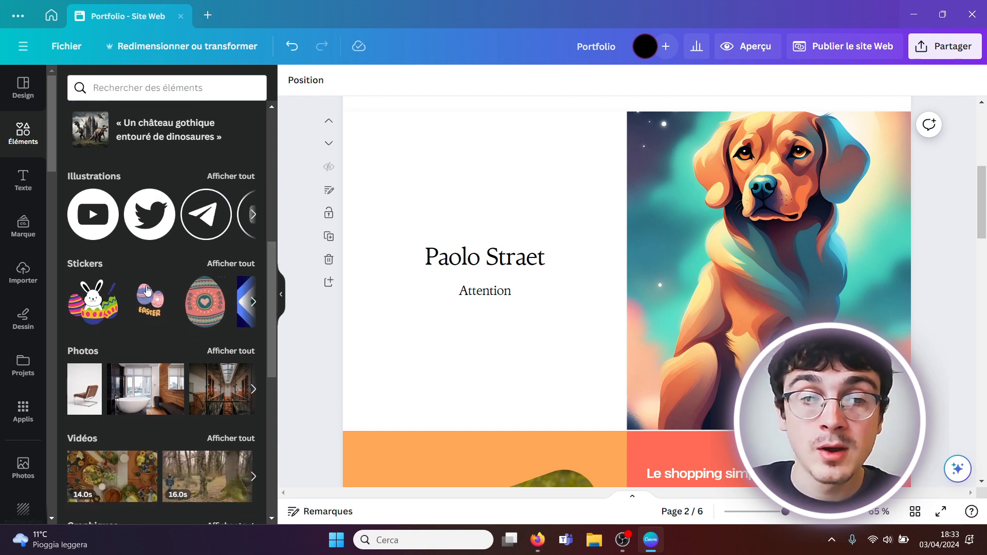
pyautogui.click(92, 301)
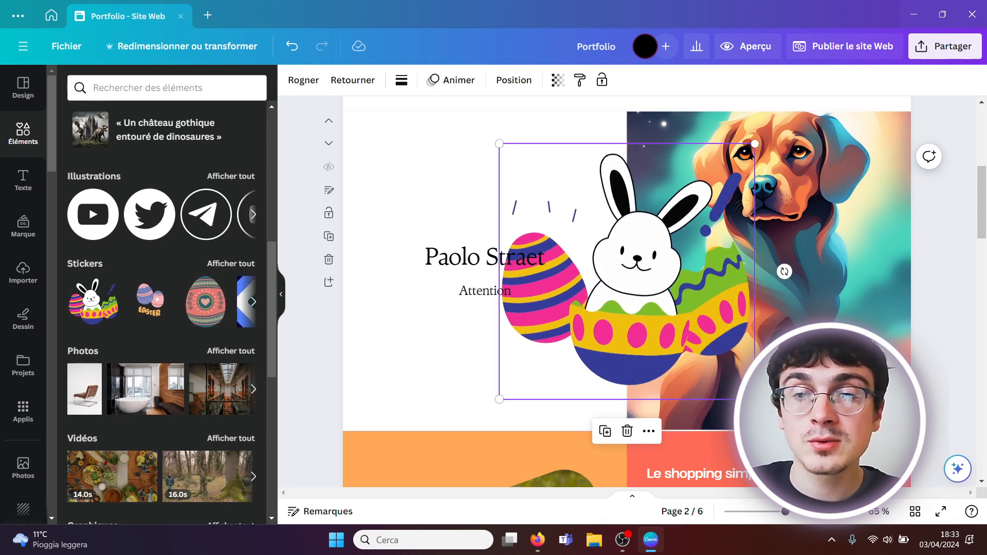
pyautogui.moveTo(755, 399); pyautogui.dragTo(562, 230)
pyautogui.moveTo(529, 180); pyautogui.dragTo(464, 197)
pyautogui.moveTo(477, 197); pyautogui.dragTo(476, 197)
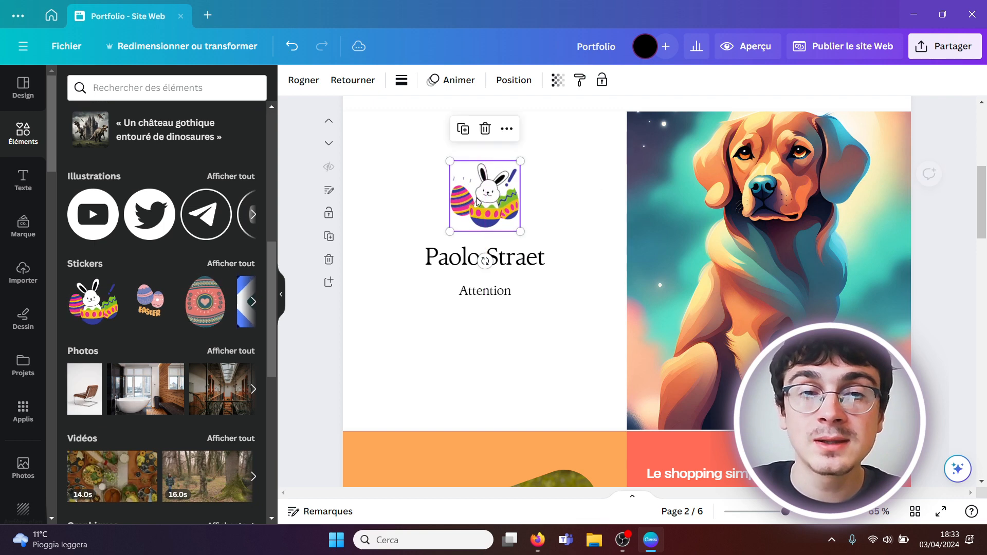
pyautogui.scroll(-2, 271, 297)
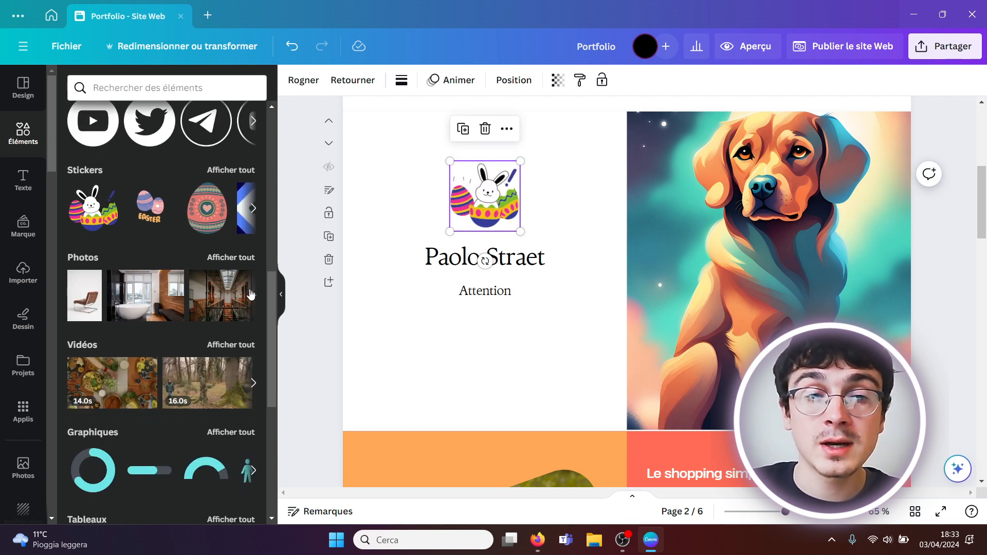
pyautogui.click(232, 257)
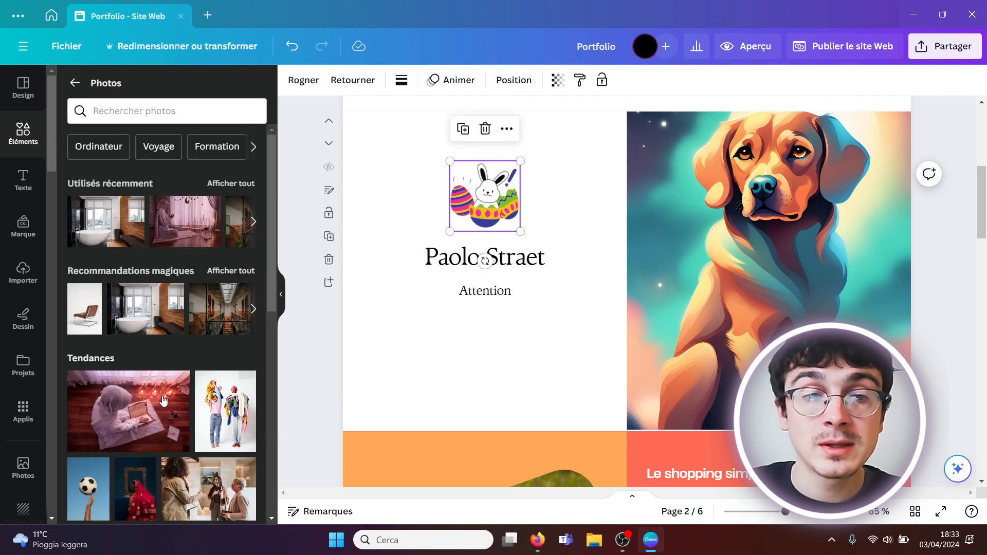
pyautogui.moveTo(275, 252); pyautogui.dragTo(286, 182)
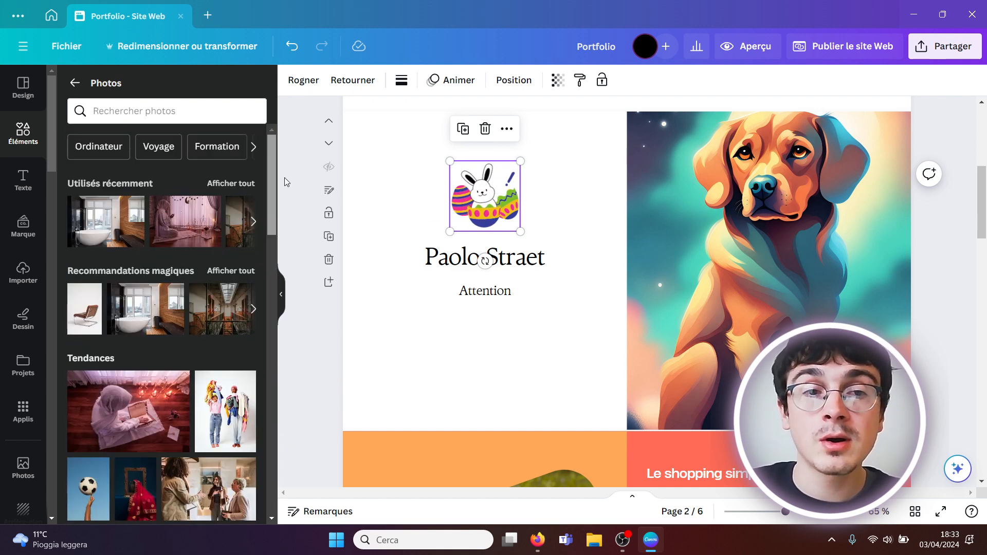
pyautogui.click(75, 83)
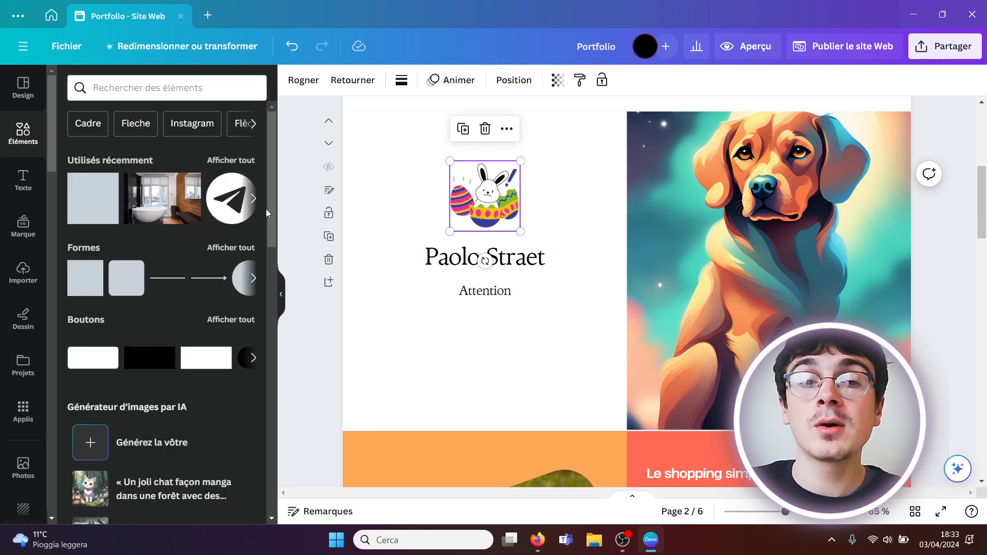
pyautogui.moveTo(270, 217); pyautogui.dragTo(265, 390)
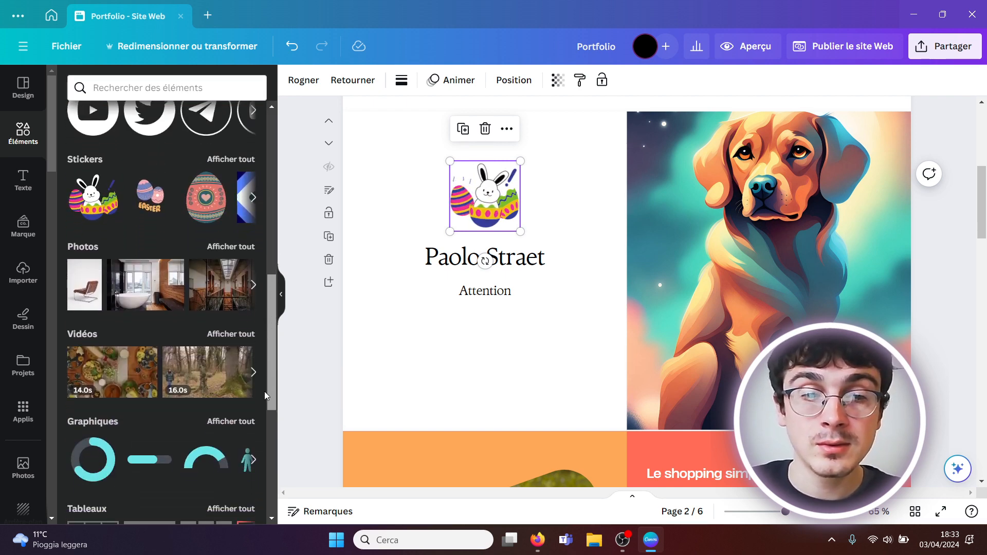
pyautogui.scroll(-1, 264, 391)
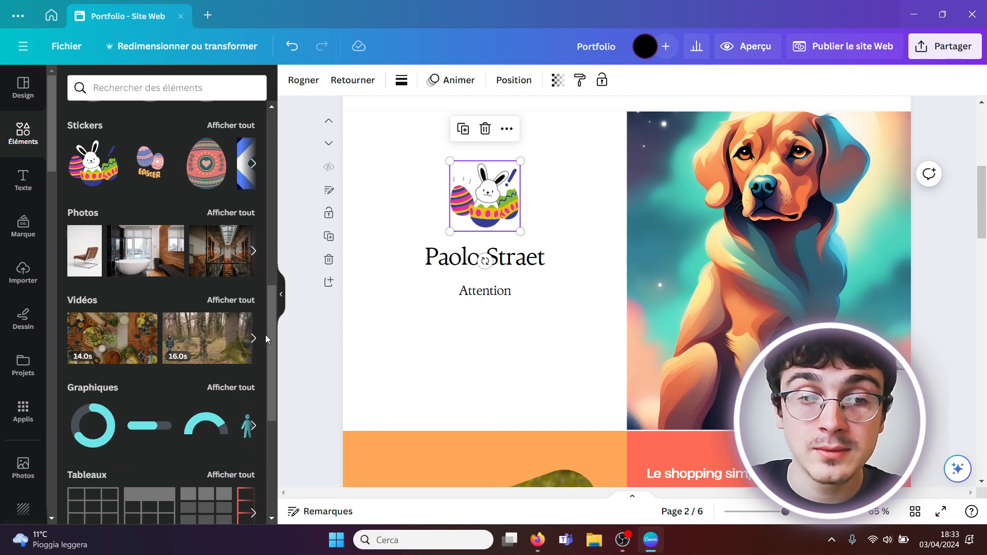
pyautogui.moveTo(270, 335); pyautogui.dragTo(270, 365)
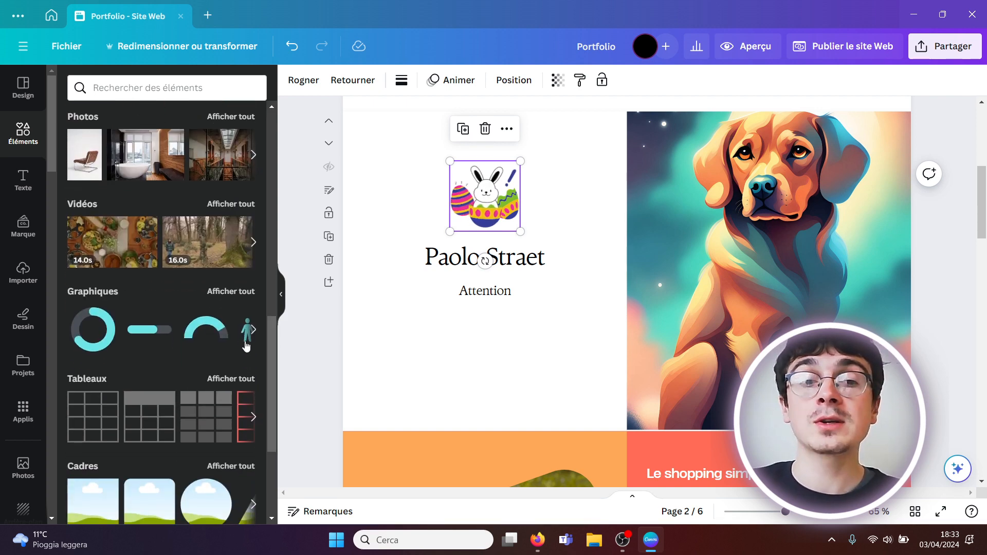
pyautogui.click(232, 292)
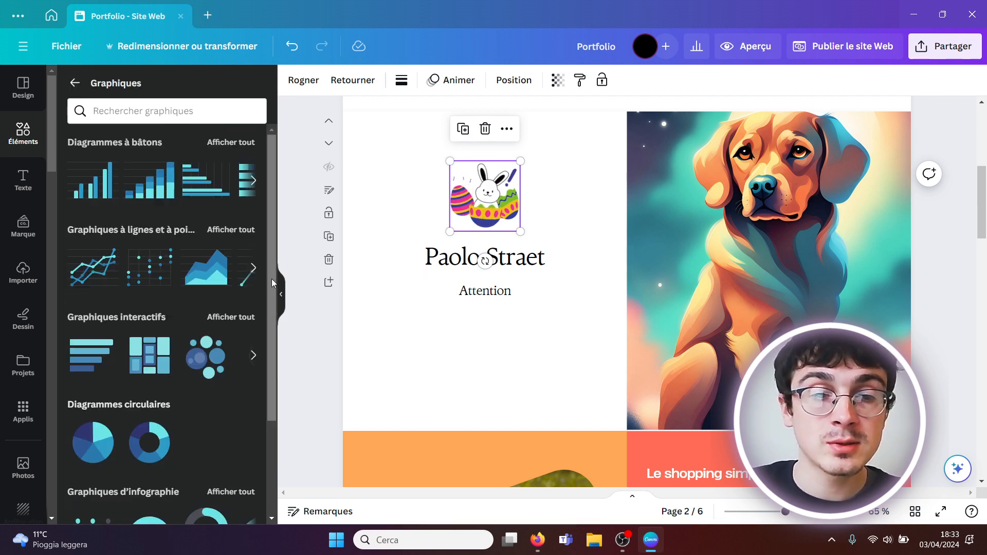
pyautogui.moveTo(271, 282); pyautogui.dragTo(262, 345)
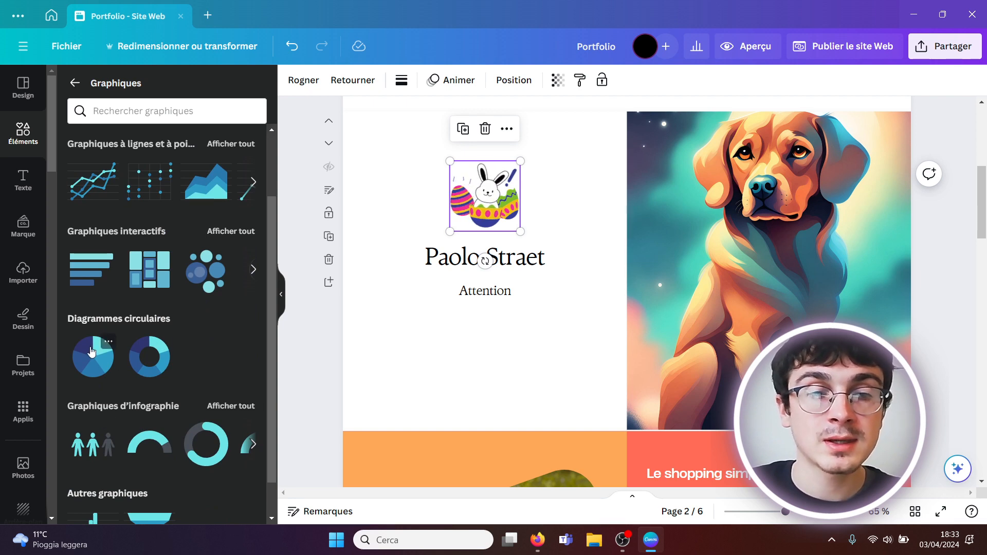
pyautogui.click(92, 355)
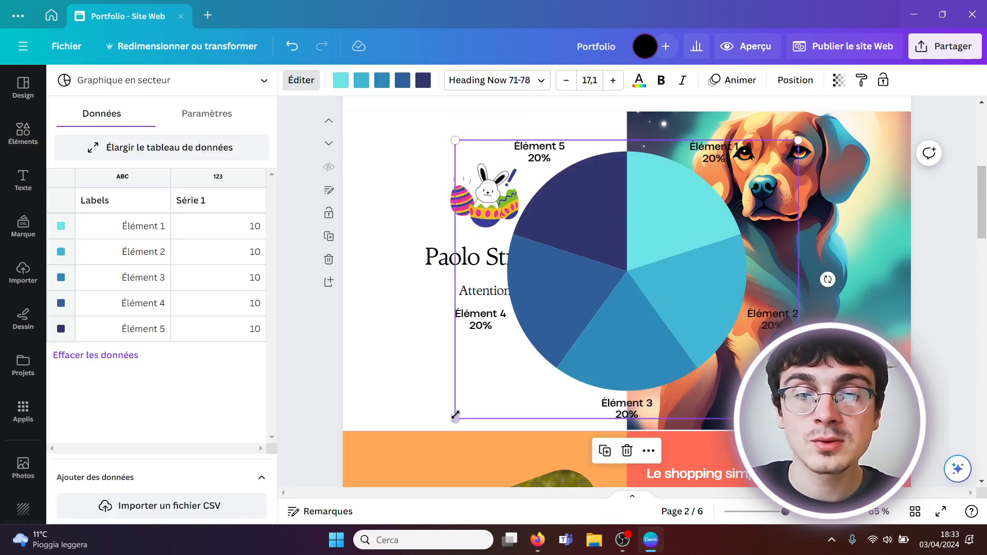
pyautogui.moveTo(455, 417); pyautogui.dragTo(506, 290)
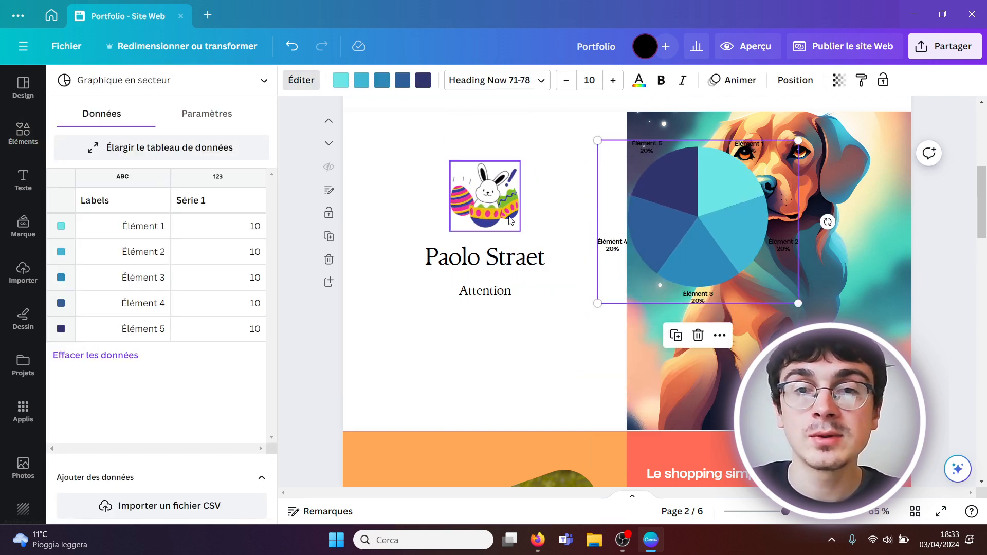
pyautogui.press('Delete')
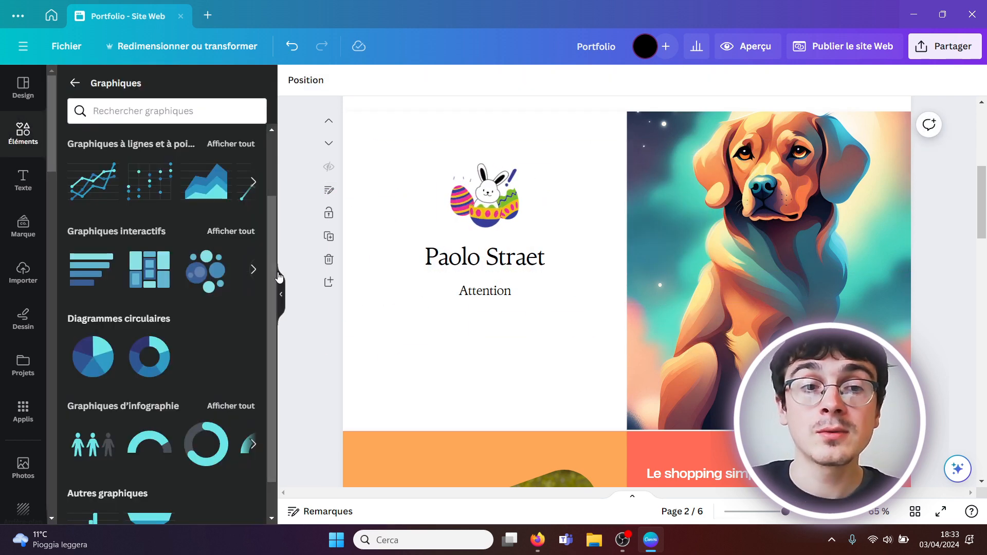
# Add the circle frame from Éléments > Cadres to the name page, overlapping the dog illustration
pyautogui.moveTo(272, 287); pyautogui.dragTo(266, 355)
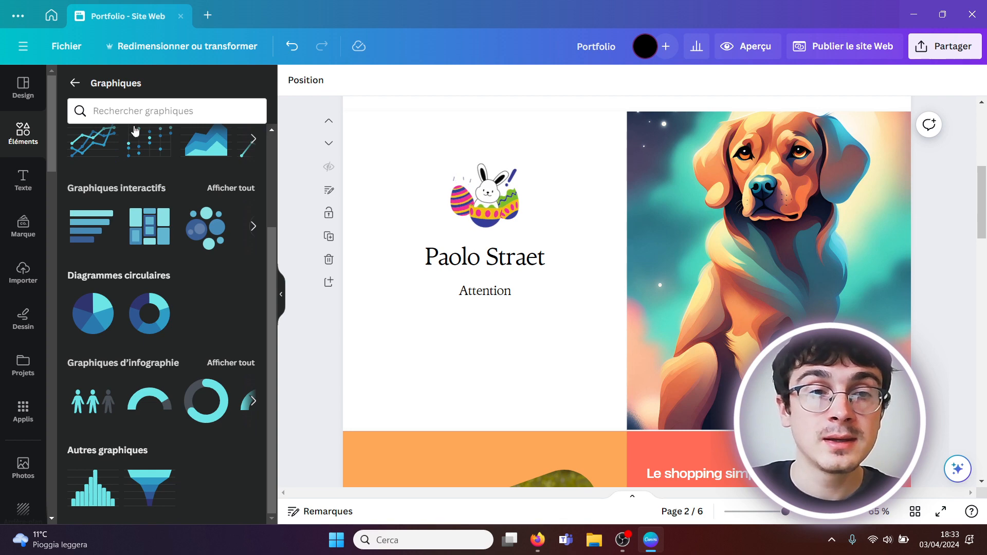
pyautogui.click(74, 83)
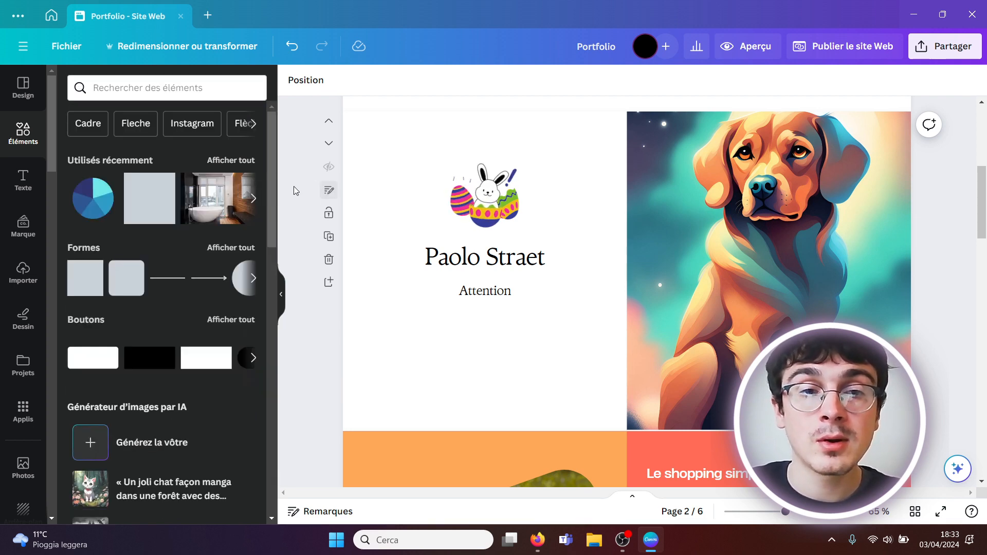
pyautogui.scroll(-15, 270, 187)
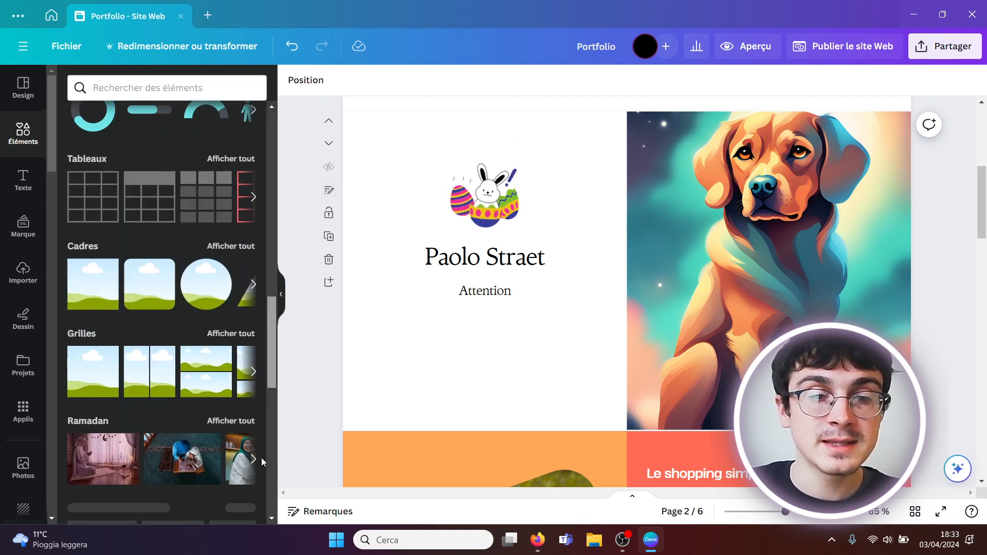
pyautogui.scroll(-2, 264, 462)
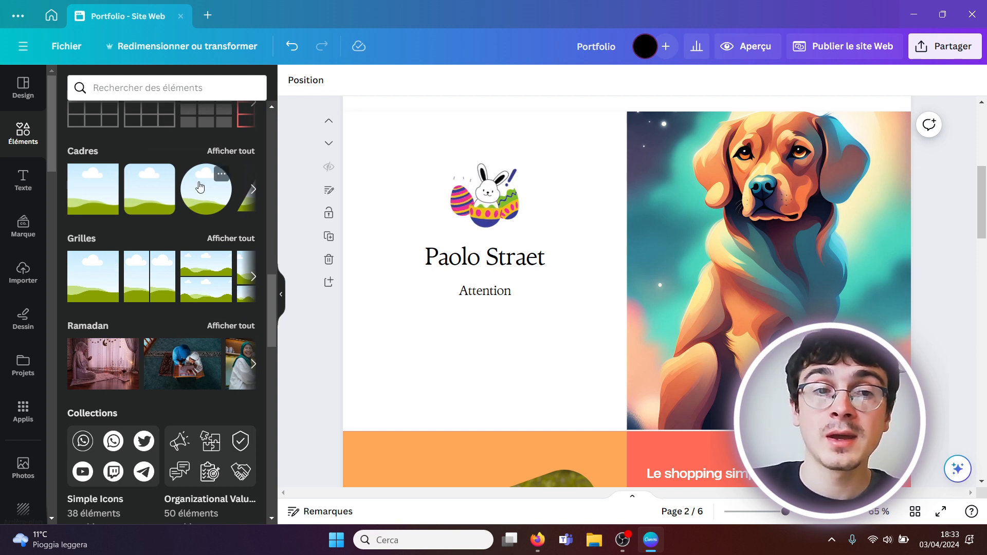
pyautogui.click(200, 187)
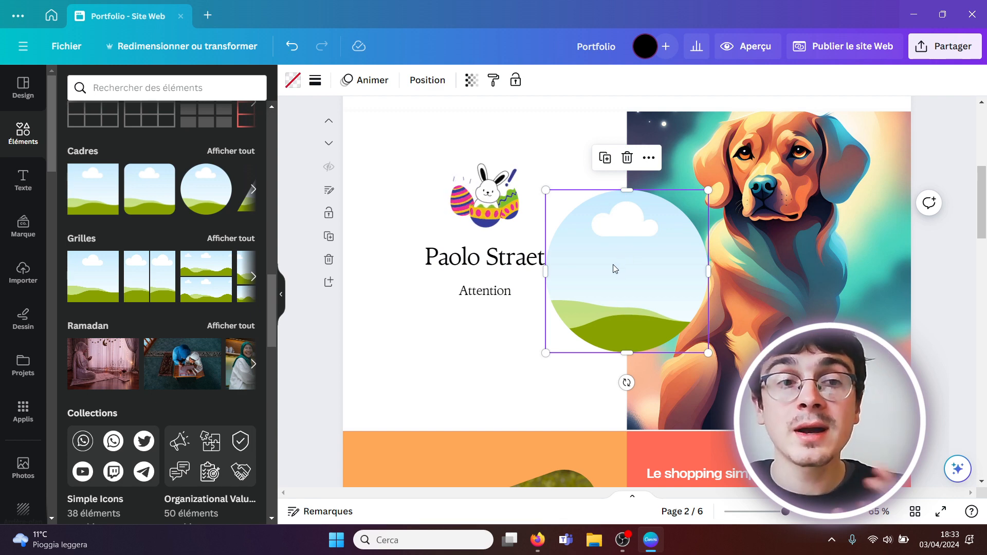
pyautogui.moveTo(273, 312); pyautogui.dragTo(276, 119)
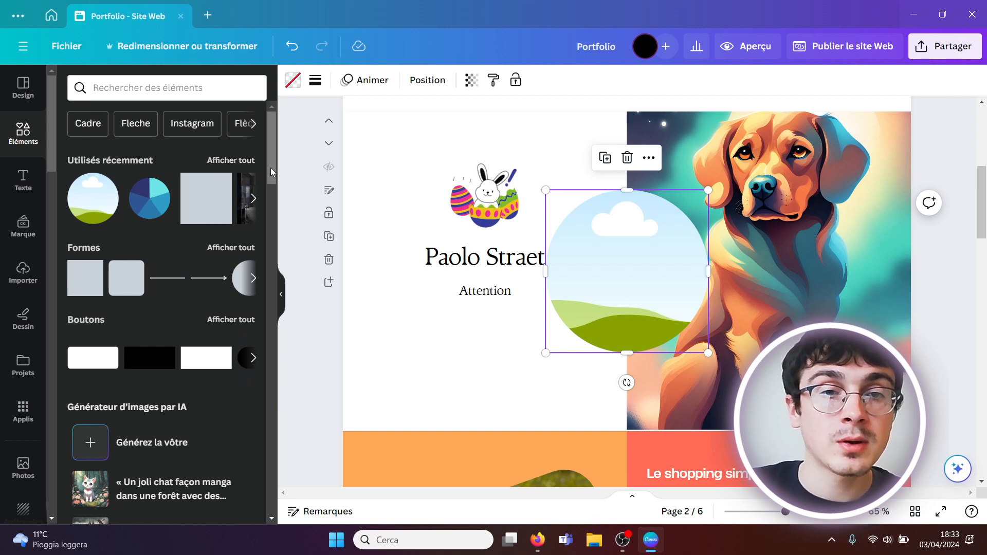
pyautogui.moveTo(270, 168); pyautogui.dragTo(266, 261)
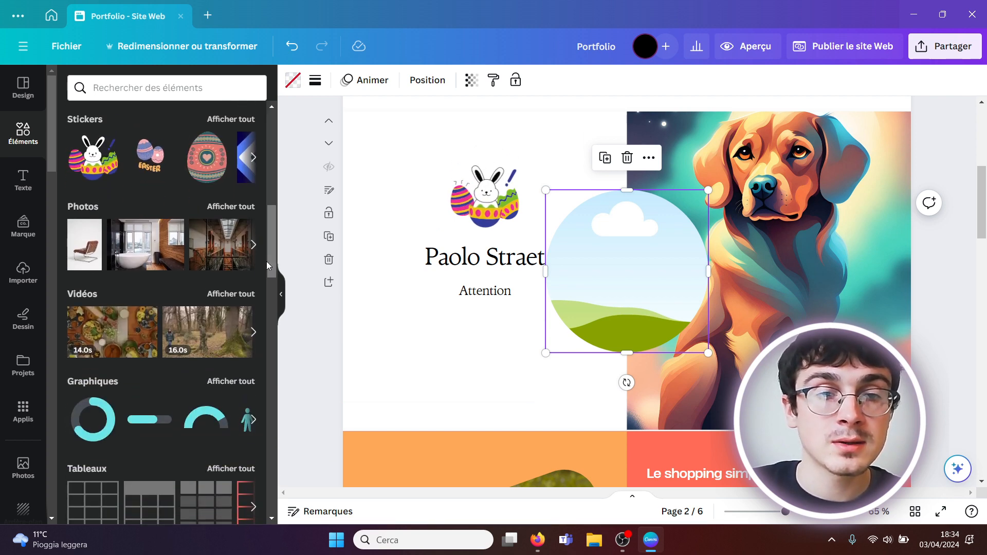
# Search the stock photos for 'voyage'
pyautogui.click(231, 206)
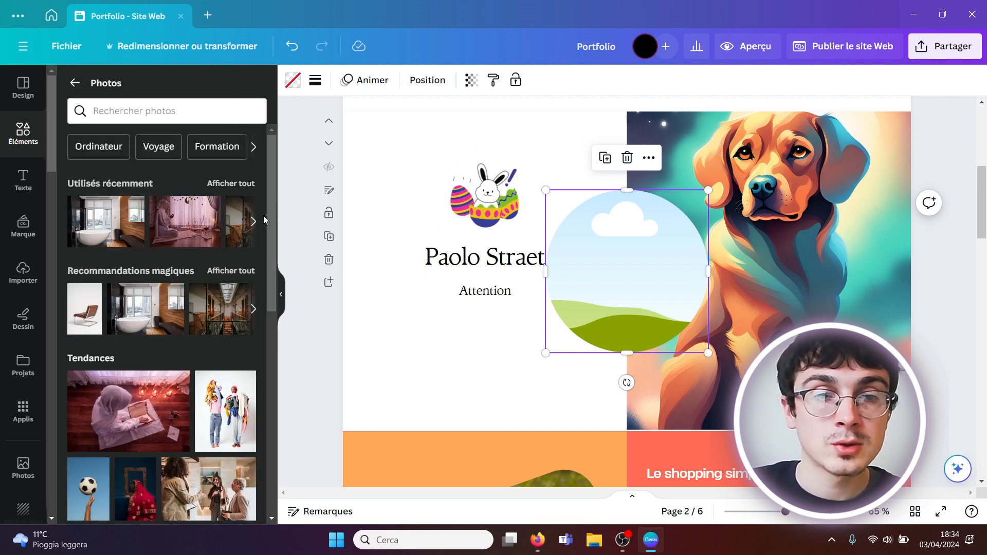
pyautogui.moveTo(273, 213); pyautogui.dragTo(270, 289)
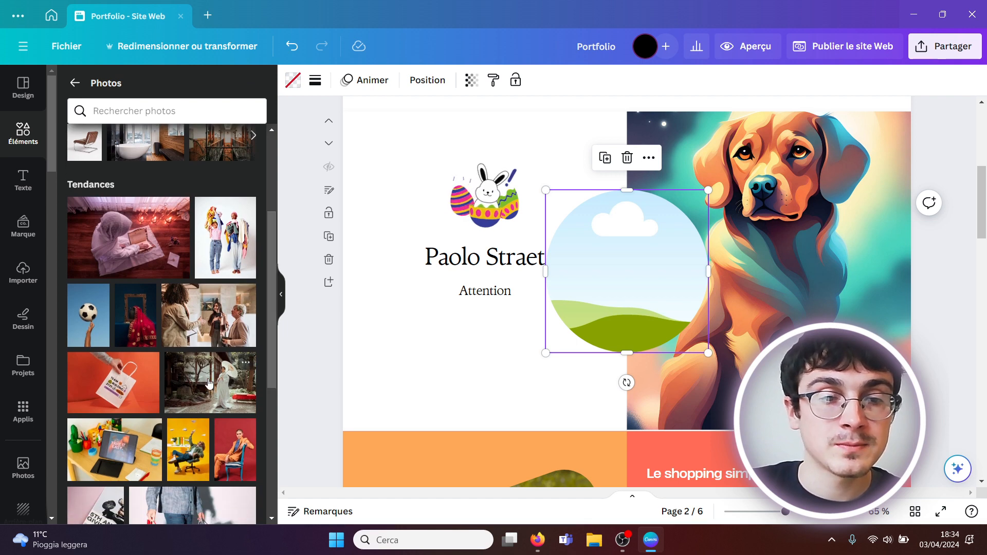
pyautogui.click(136, 111)
pyautogui.write('voy')
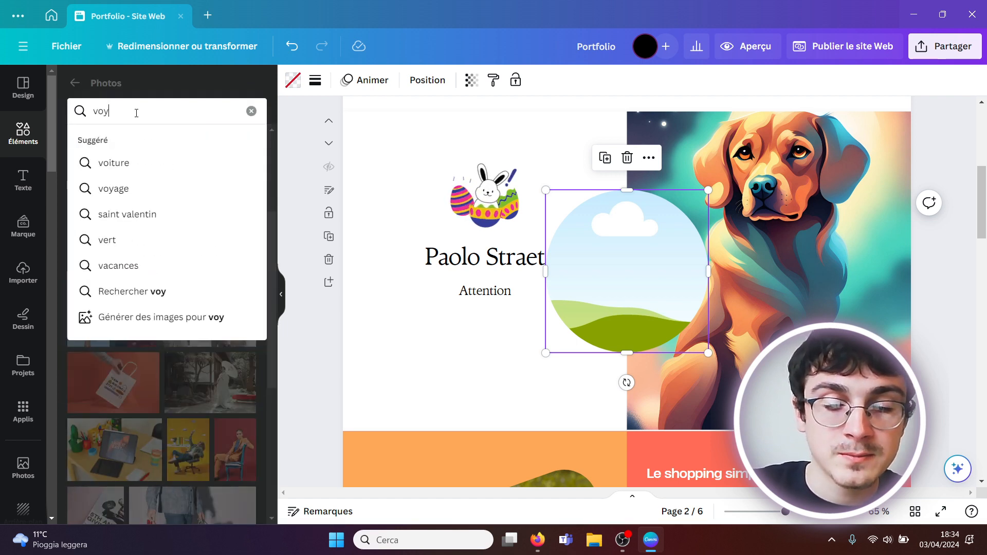
pyautogui.write('age')
pyautogui.press('Return')
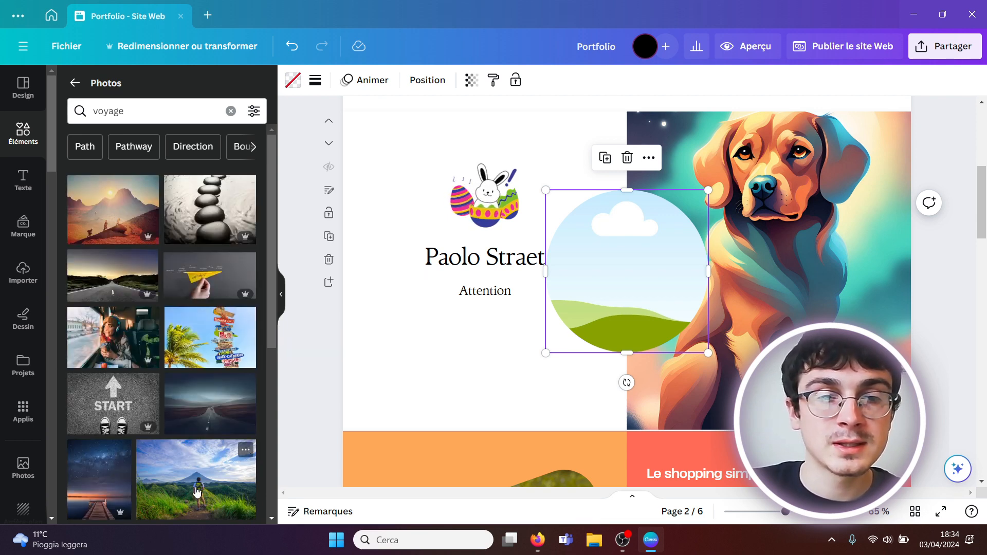
# Drop the hiker photo into the circle frame, then remove both the photo and the frame
pyautogui.moveTo(197, 492); pyautogui.dragTo(472, 330)
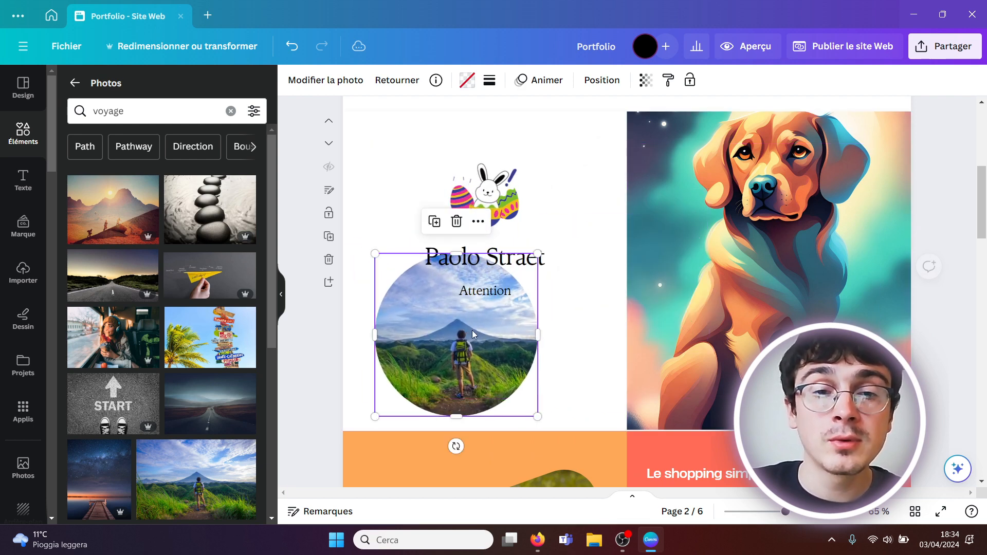
pyautogui.press('Delete')
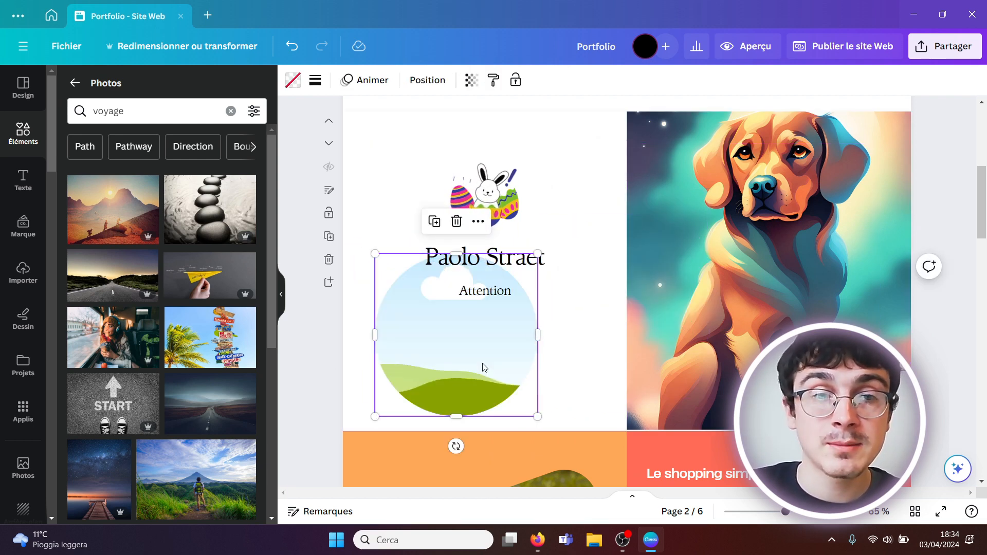
pyautogui.press('Delete')
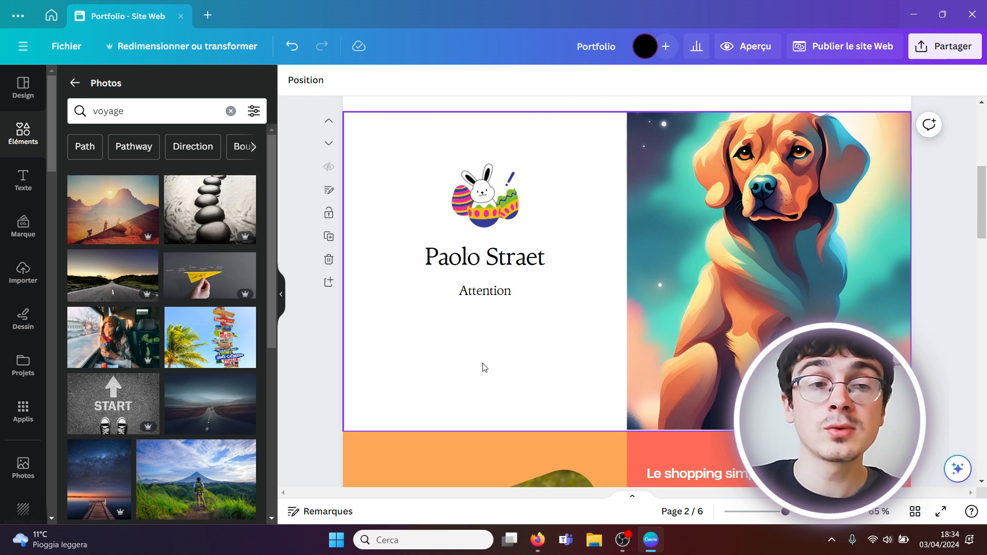
# Browse Éléments and Texte, then show the Applis catalogue featuring Gradient Generator
pyautogui.click(75, 83)
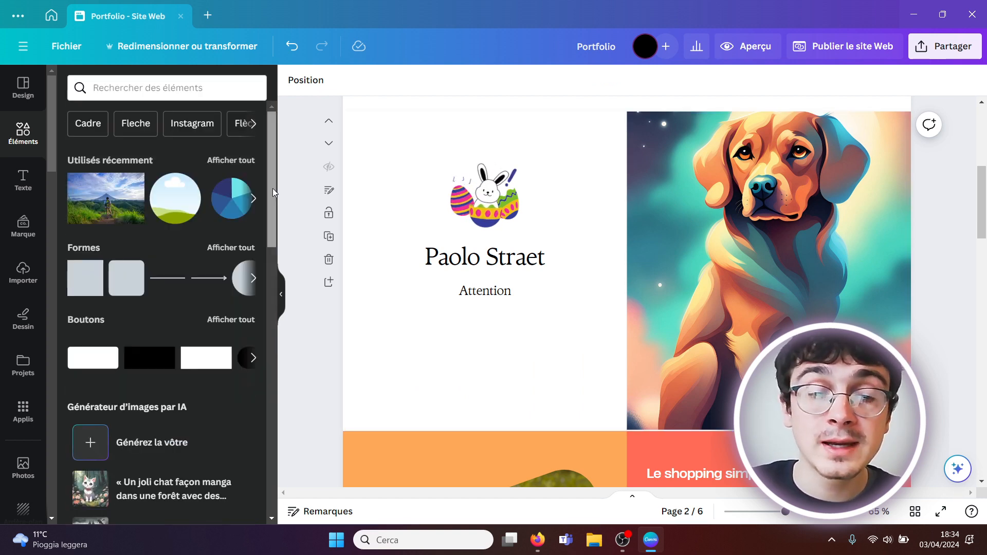
pyautogui.moveTo(273, 188); pyautogui.dragTo(276, 442)
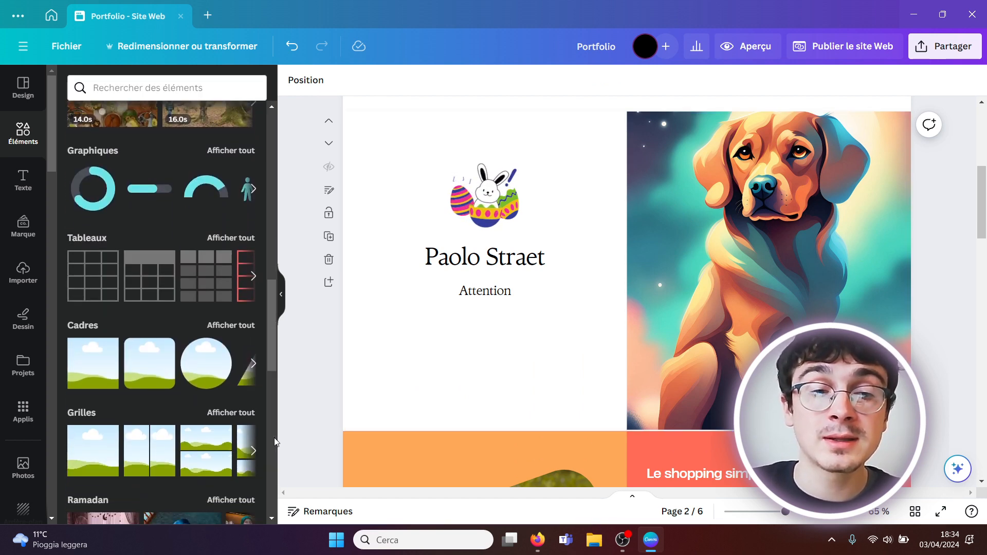
pyautogui.click(19, 182)
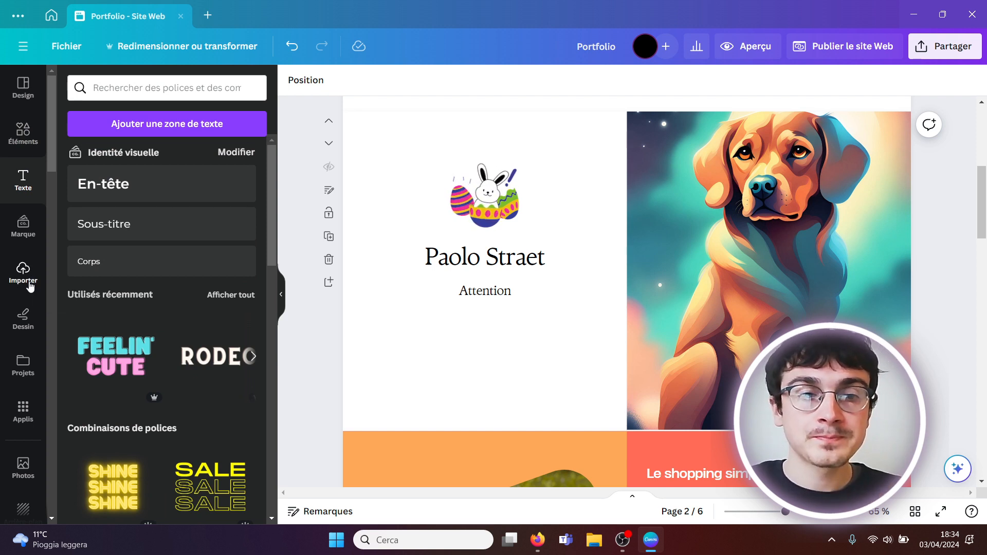
pyautogui.click(23, 410)
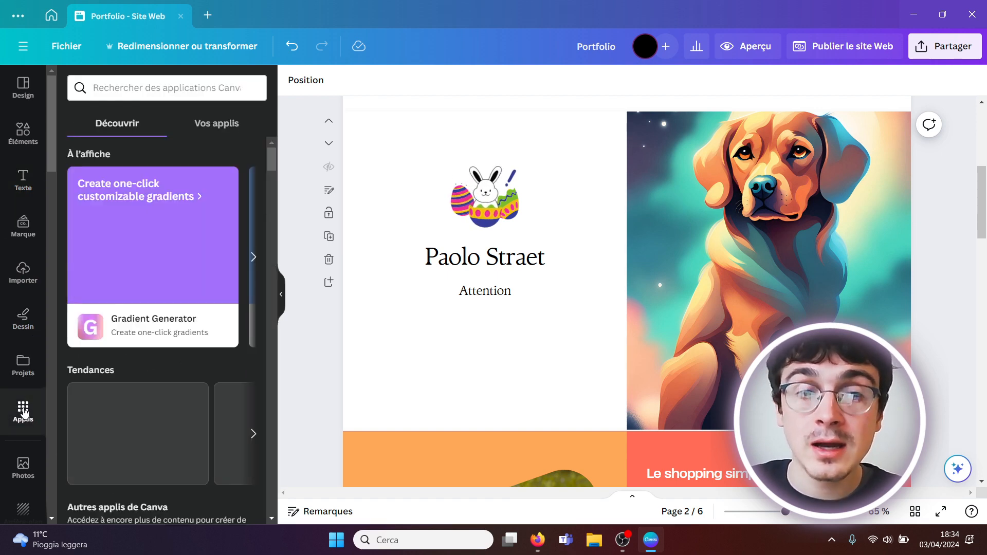
pyautogui.moveTo(272, 160); pyautogui.dragTo(281, 76)
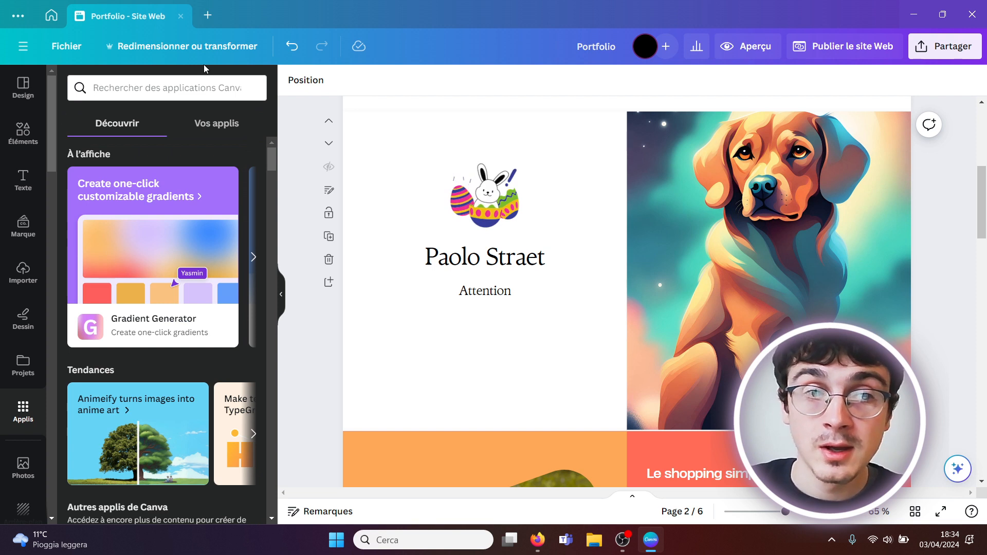
# Find and open the Pexels app through the apps search
pyautogui.click(175, 91)
pyautogui.write('pex')
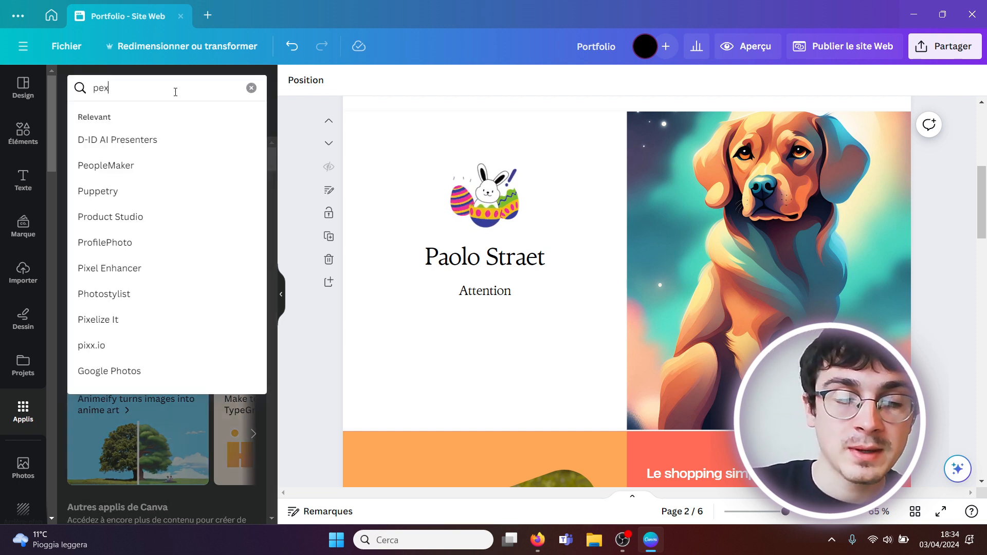
pyautogui.write('els')
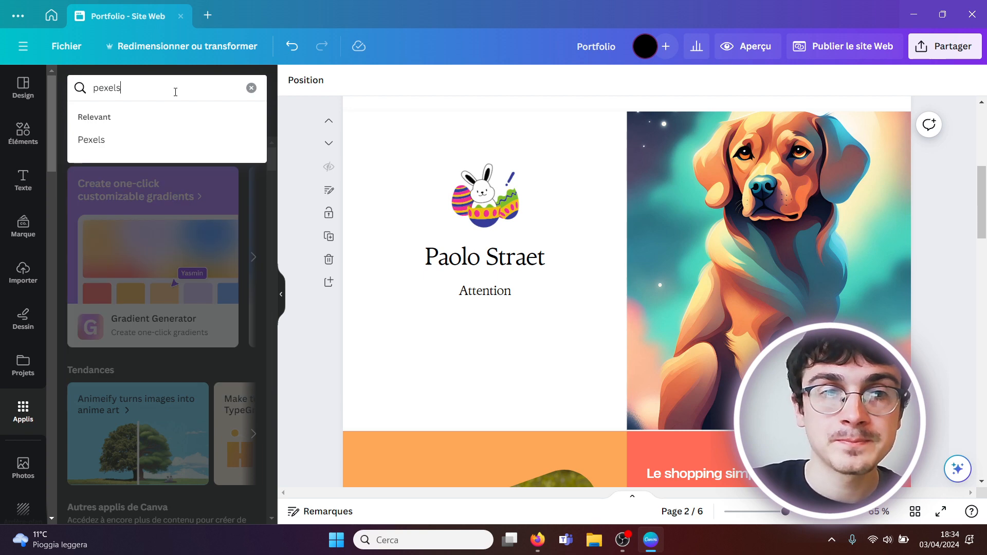
pyautogui.click(128, 149)
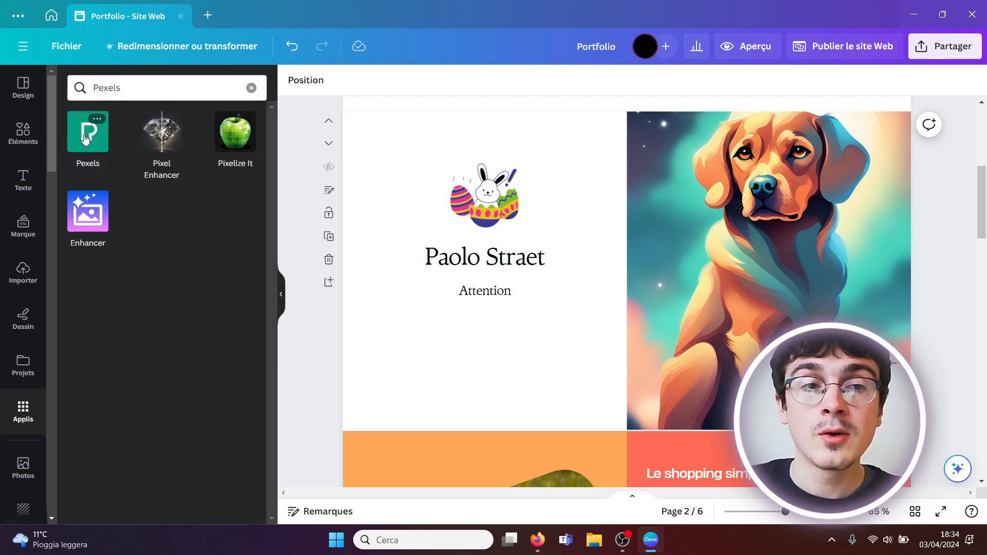
pyautogui.click(85, 135)
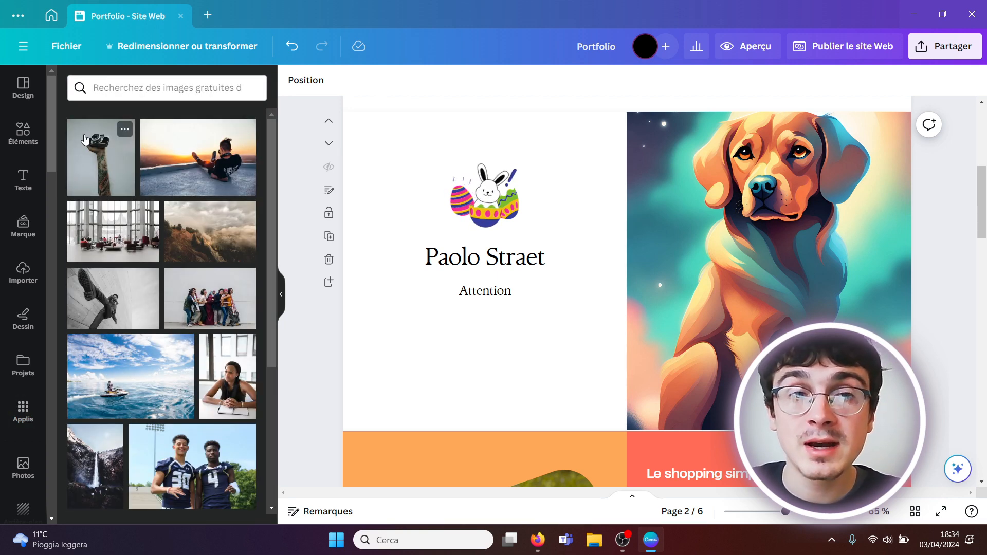
pyautogui.moveTo(983, 202); pyautogui.dragTo(983, 330)
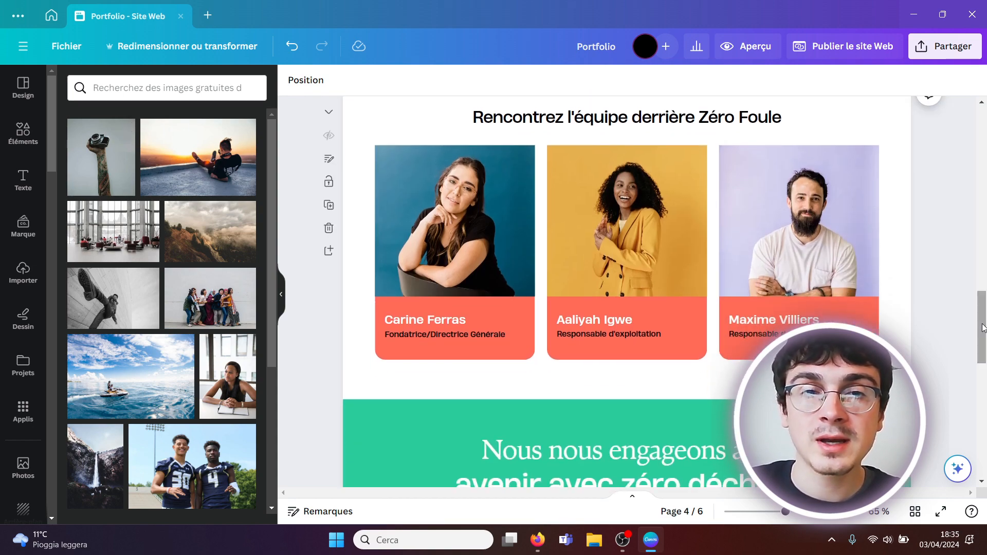
# Search Pexels for 'homme', put the pink-shirt man photo on a team card, and clear the search
pyautogui.click(156, 82)
pyautogui.write('homm')
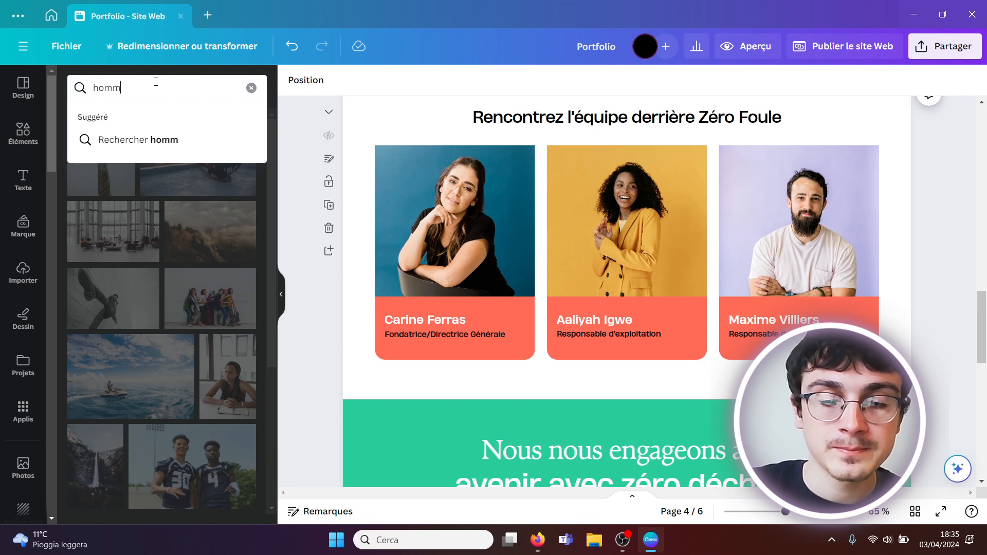
pyautogui.write('e')
pyautogui.press('Return')
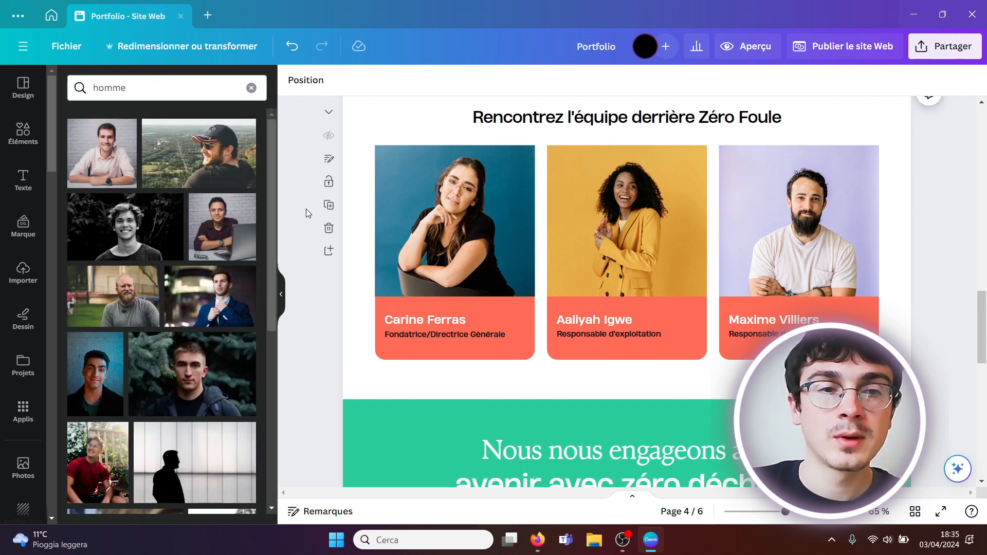
pyautogui.moveTo(105, 160); pyautogui.dragTo(434, 230)
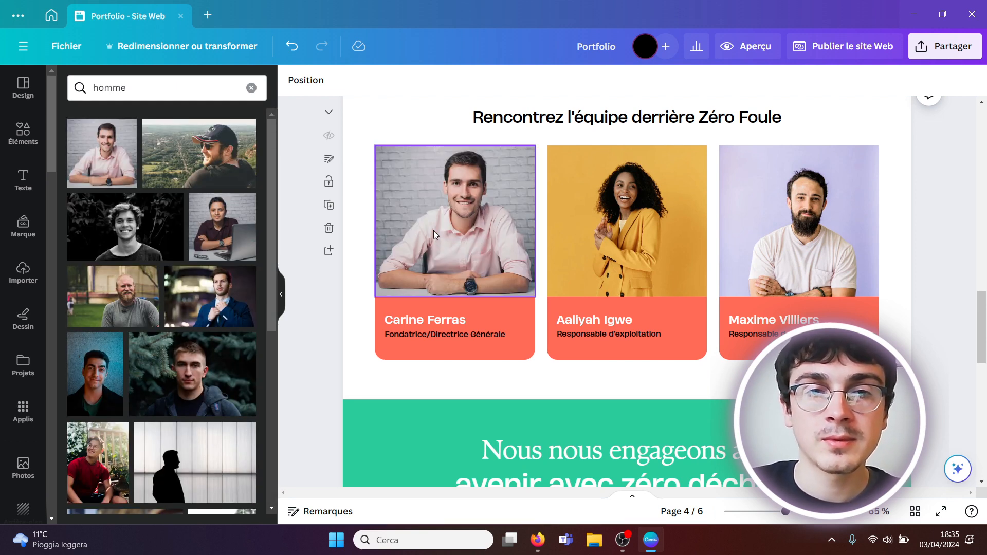
pyautogui.click(135, 91)
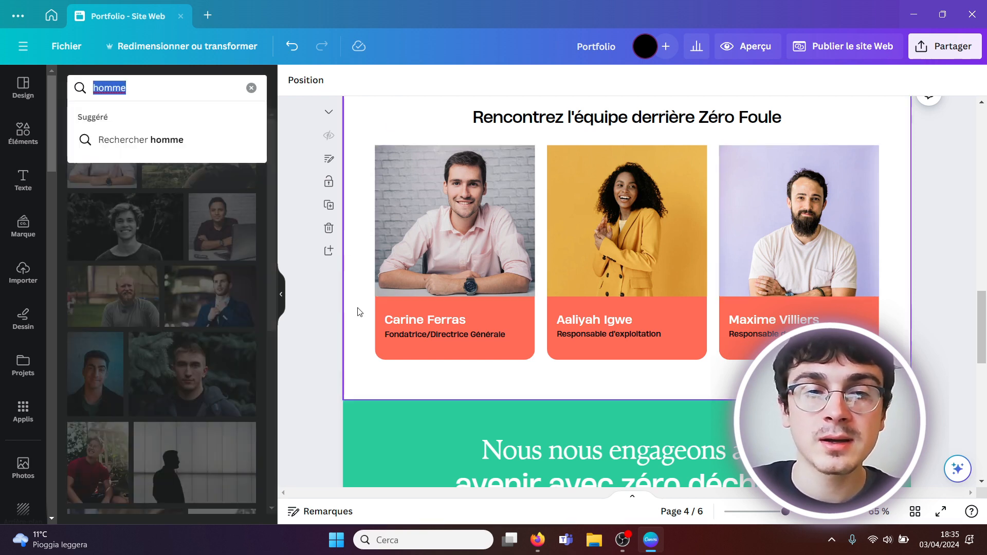
pyautogui.click(352, 320)
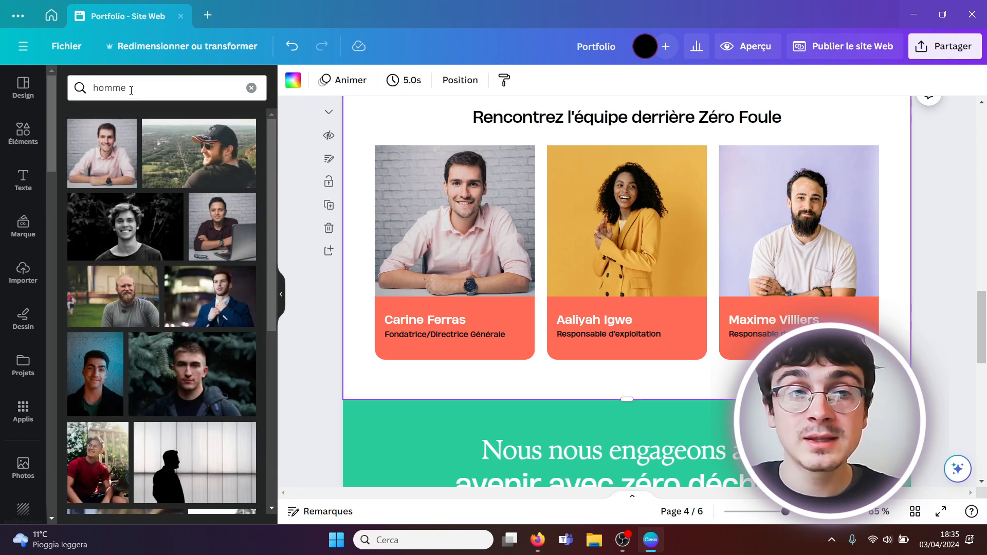
pyautogui.click(250, 89)
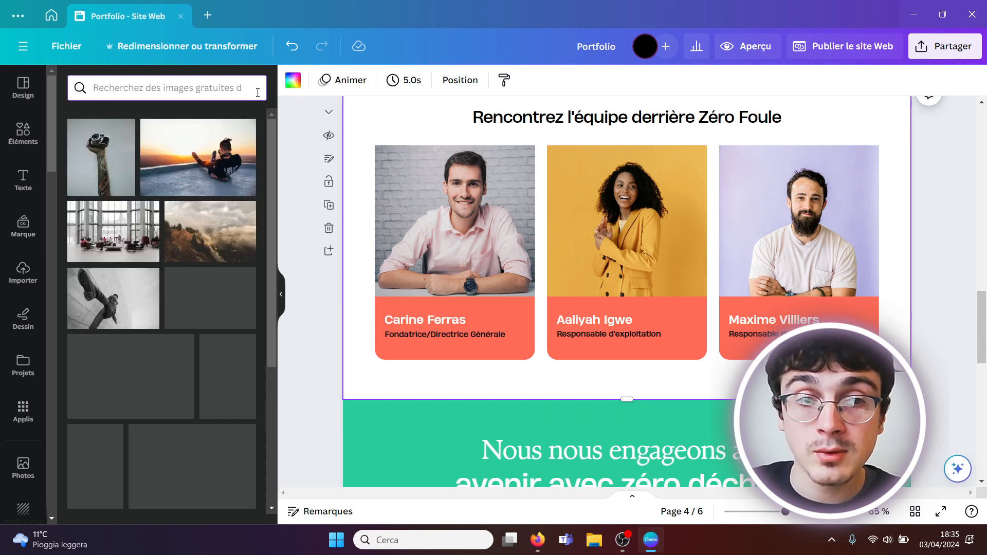
pyautogui.click(24, 410)
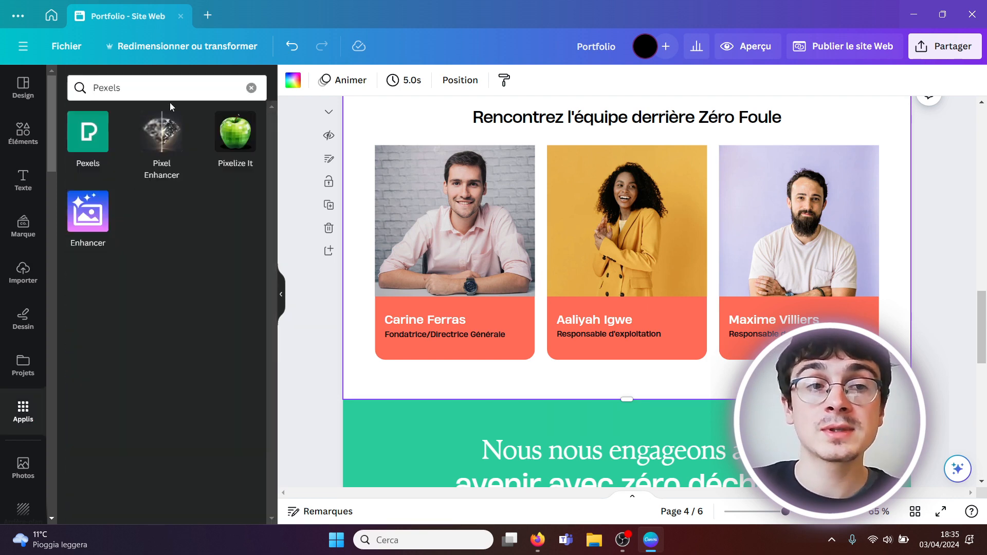
# Search apps for 'pixabay' and put the red-sneakers-among-daisies photo on another team card
pyautogui.click(83, 86)
pyautogui.write('p')
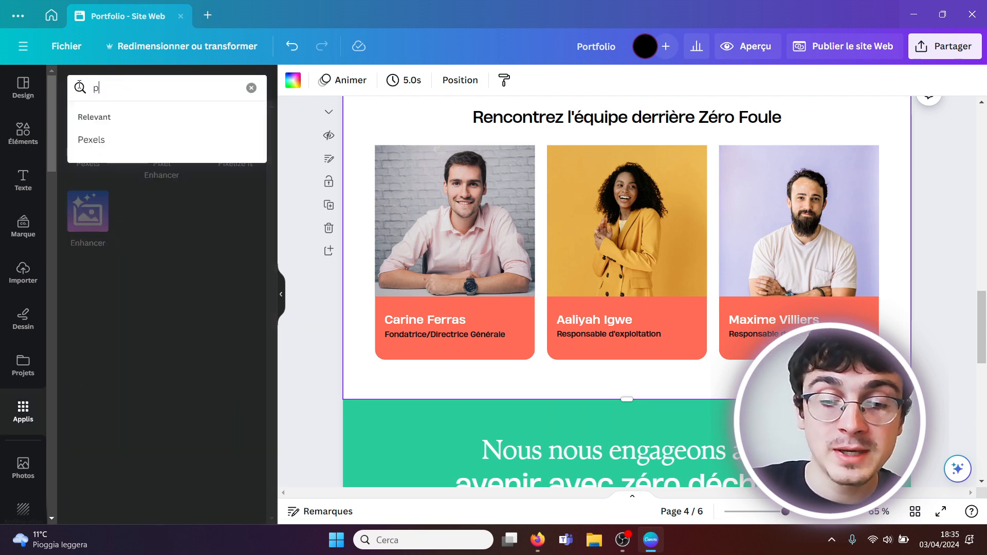
pyautogui.write('ixaba')
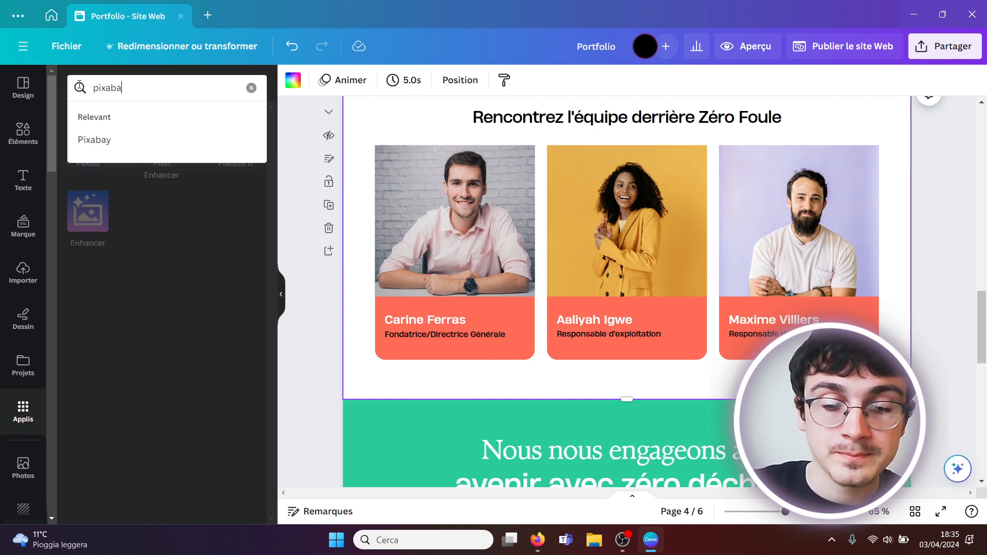
pyautogui.write('y')
pyautogui.press('Return')
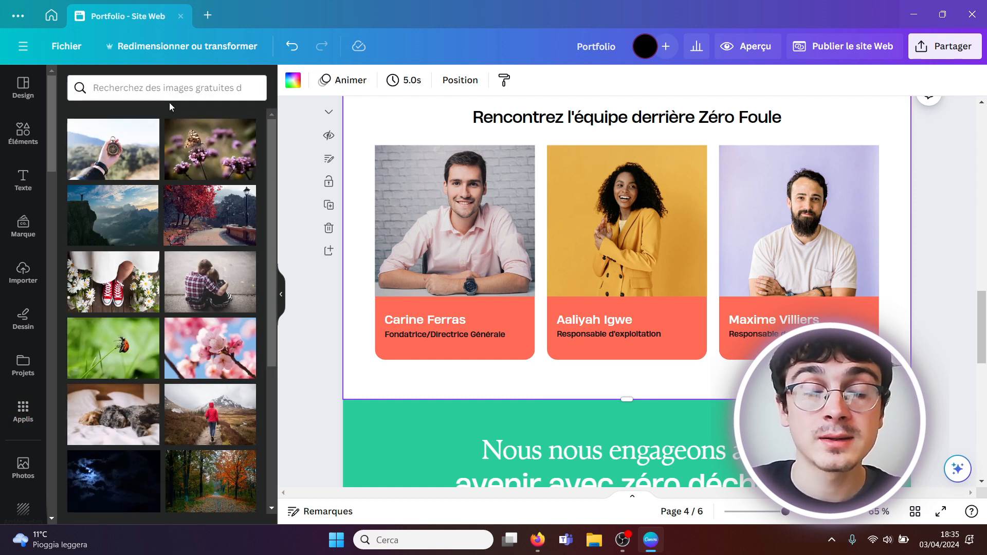
pyautogui.moveTo(117, 286); pyautogui.dragTo(592, 187)
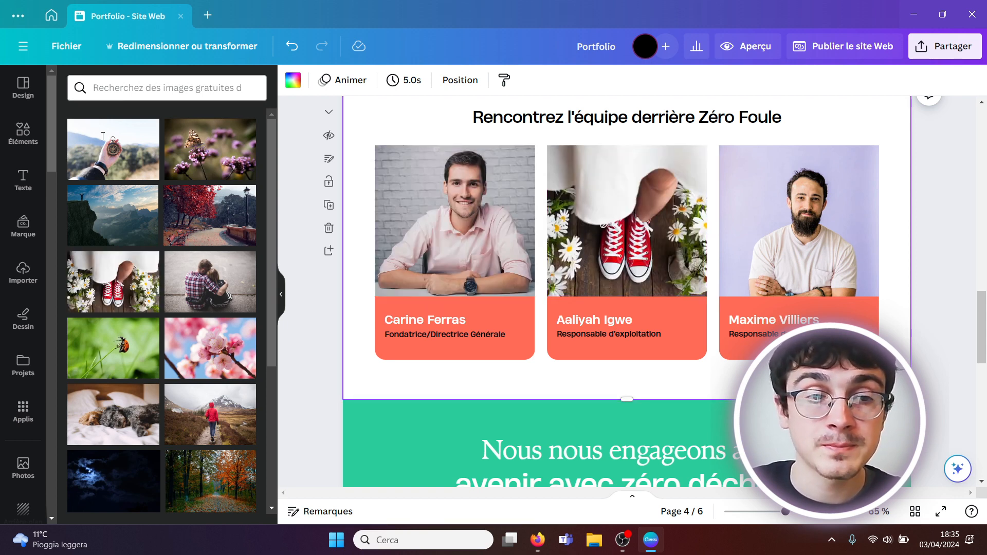
# Search apps for 'google', try Google Photos, then clear the search and show more Populaire apps
pyautogui.click(20, 420)
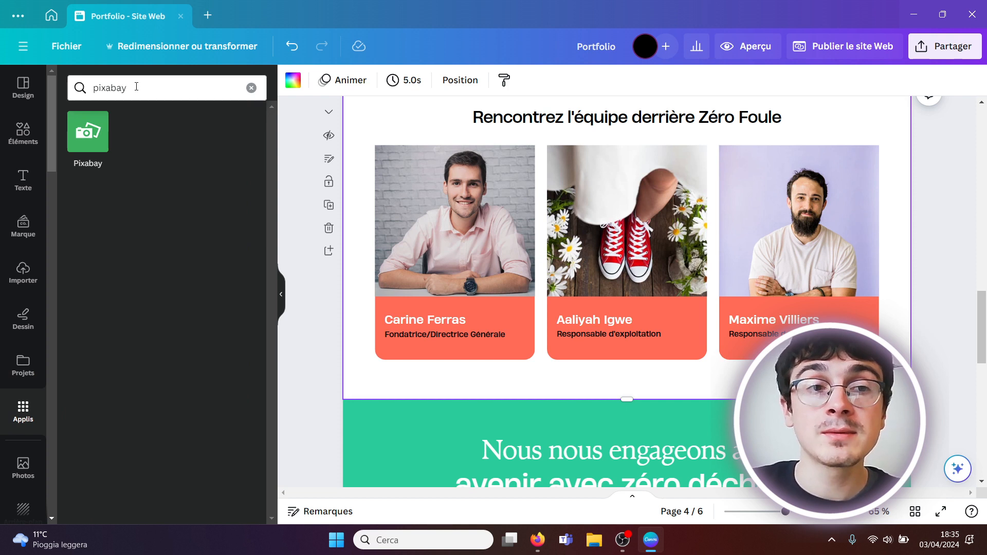
pyautogui.click(70, 88)
pyautogui.write('google')
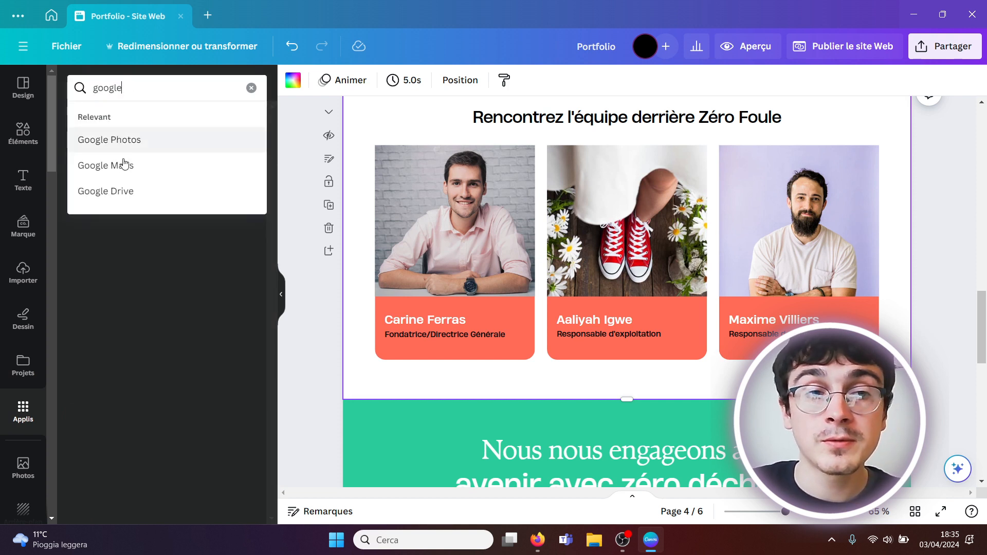
pyautogui.click(129, 140)
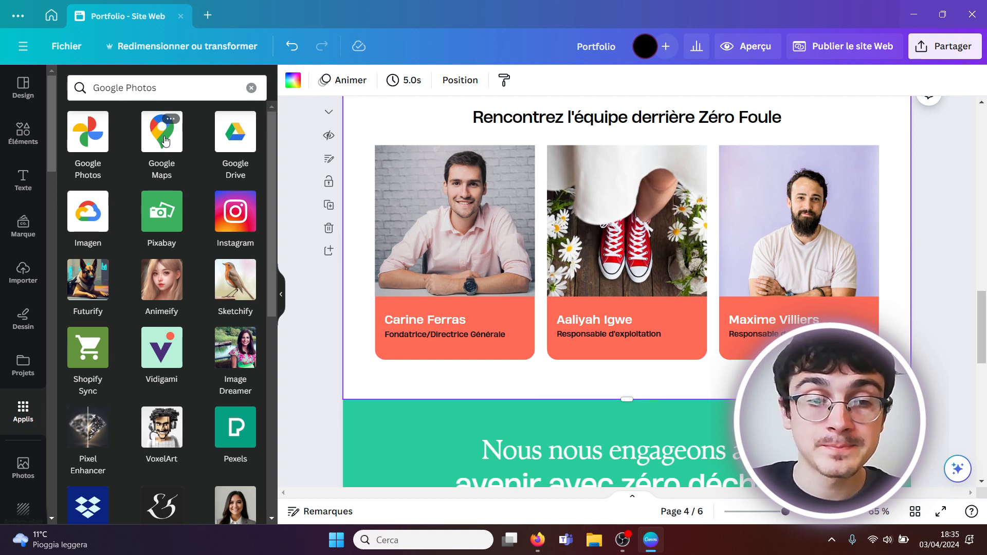
pyautogui.click(251, 88)
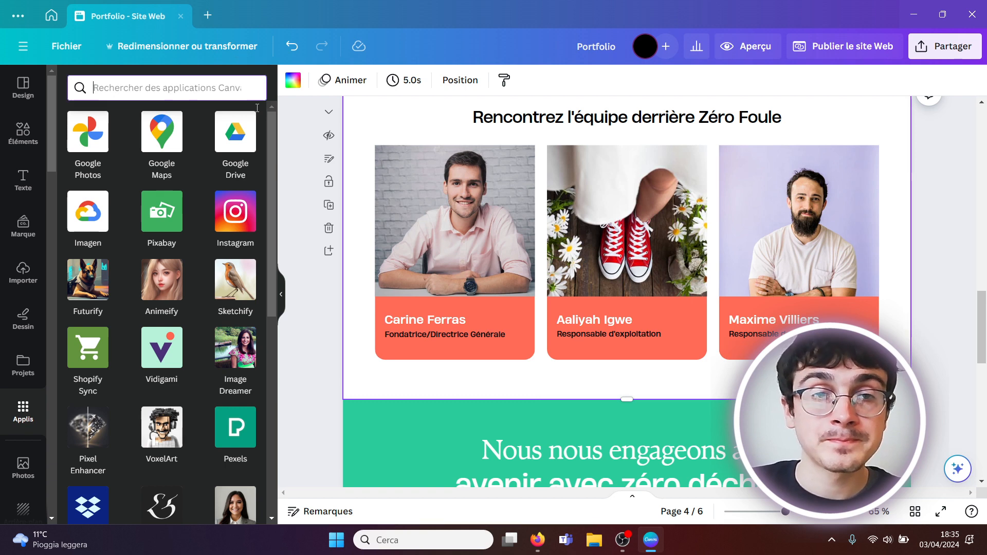
pyautogui.moveTo(273, 156); pyautogui.dragTo(271, 197)
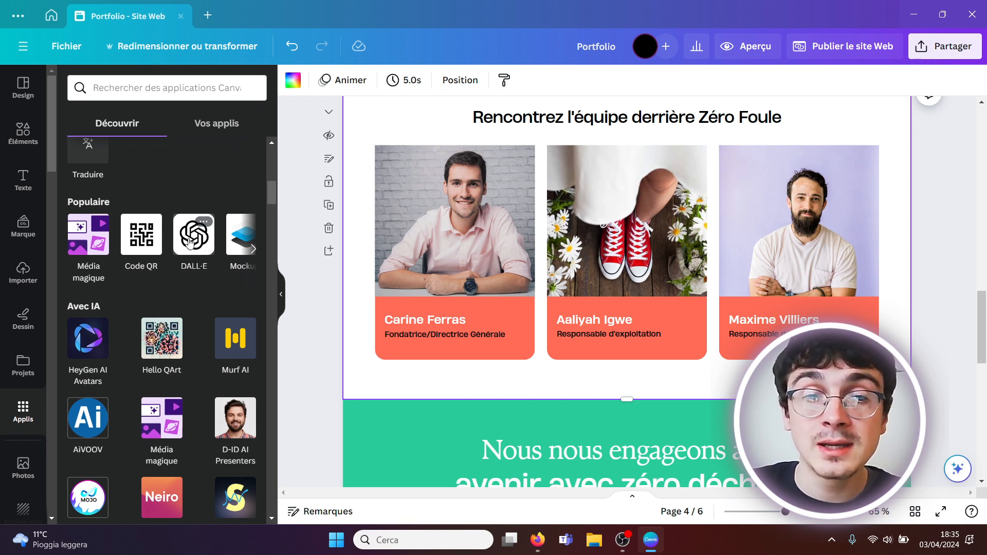
pyautogui.click(255, 251)
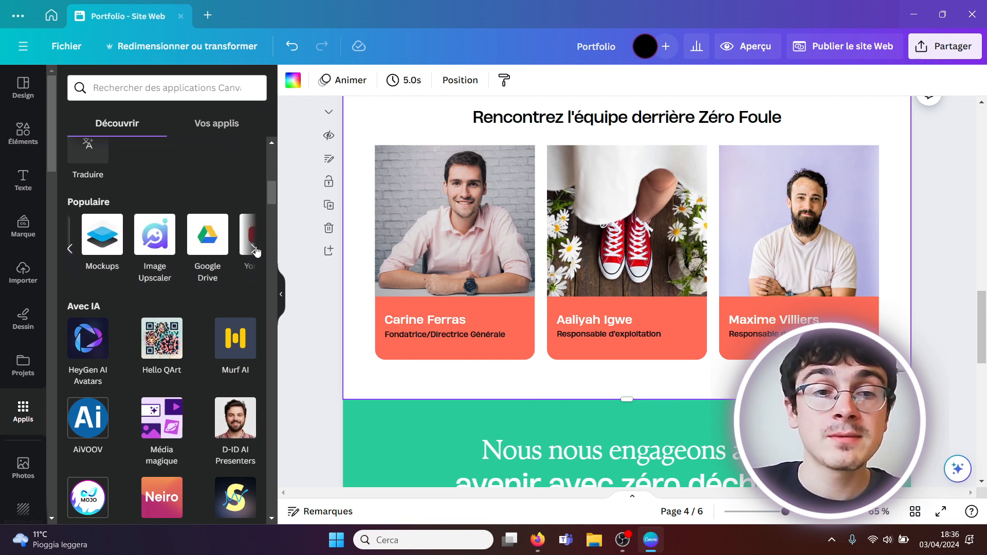
# Insert a laptop mockup from the Mockups app and enlarge it over the team cards
pyautogui.click(86, 241)
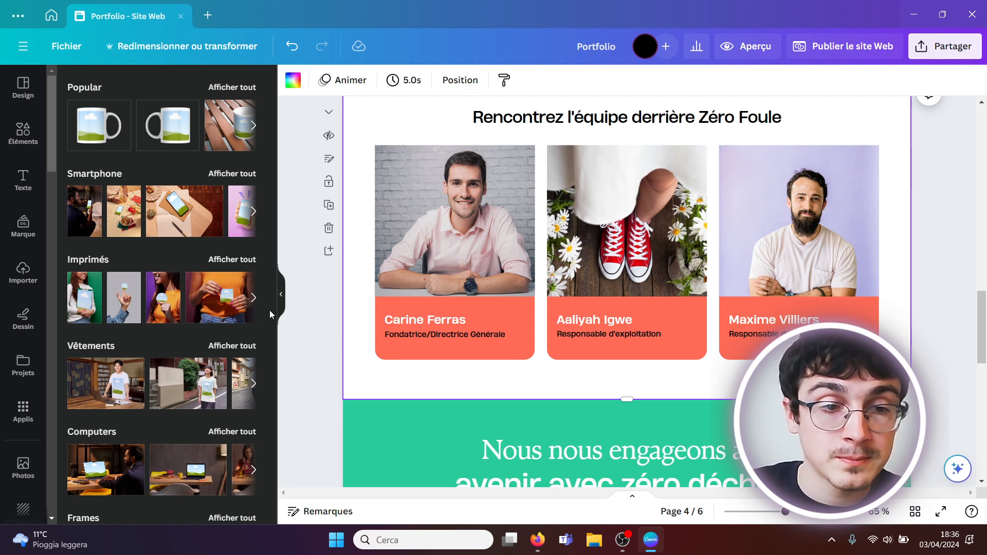
pyautogui.click(185, 471)
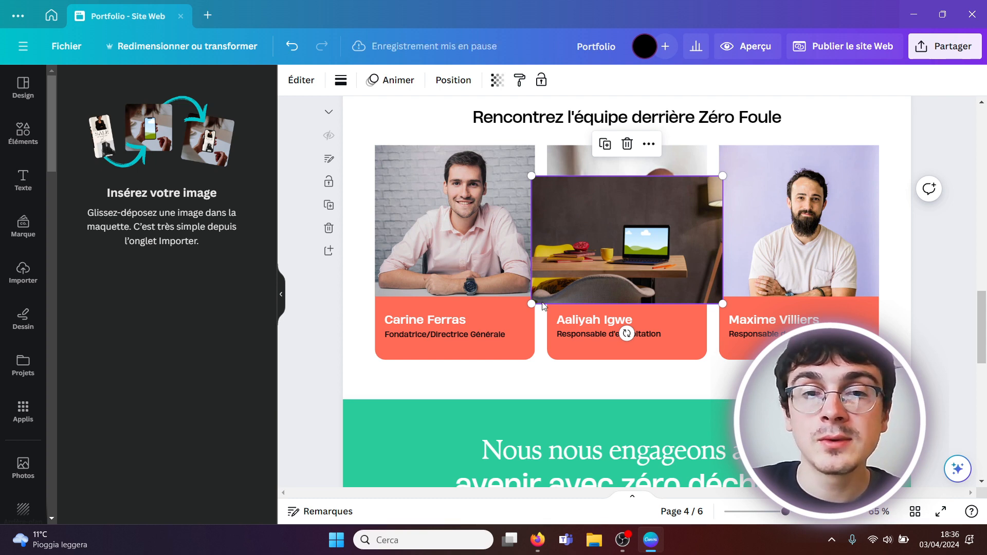
pyautogui.moveTo(533, 304); pyautogui.dragTo(425, 375)
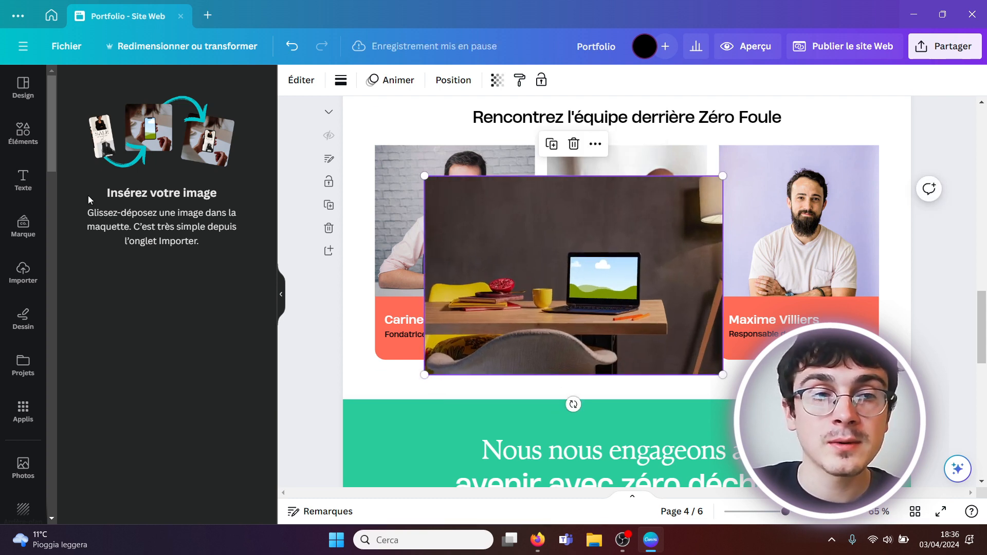
# Fill the laptop screen with a hallway stock photo, then delete the mockup
pyautogui.click(17, 135)
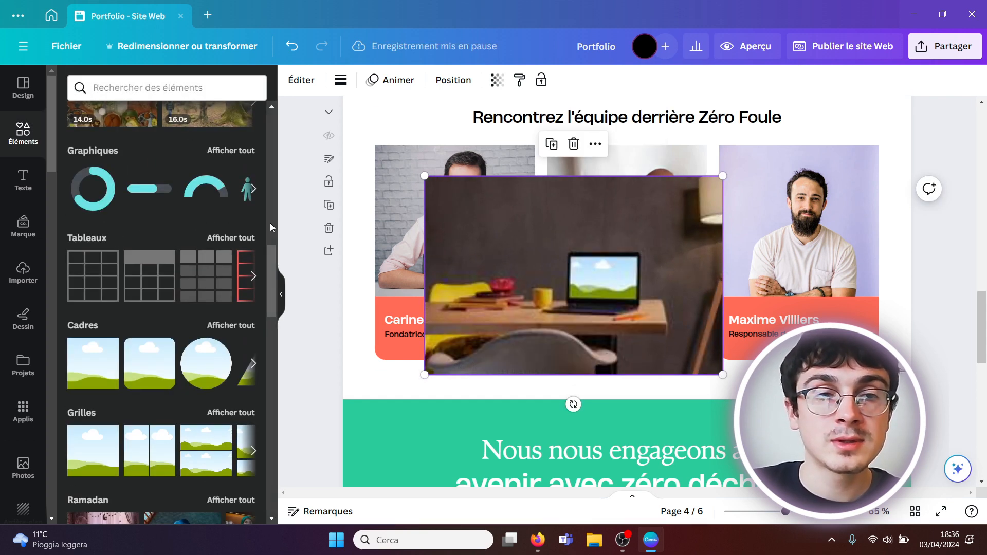
pyautogui.scroll(3, 271, 222)
pyautogui.moveTo(271, 219)
pyautogui.mouseDown()
pyautogui.moveTo(271, 165)
pyautogui.moveTo(263, 220)
pyautogui.mouseUp()
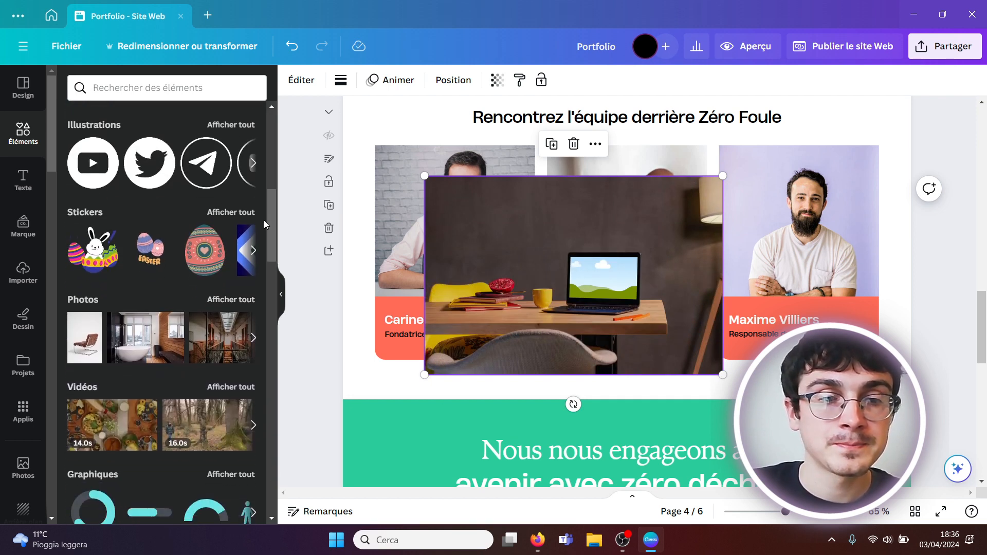
pyautogui.click(216, 300)
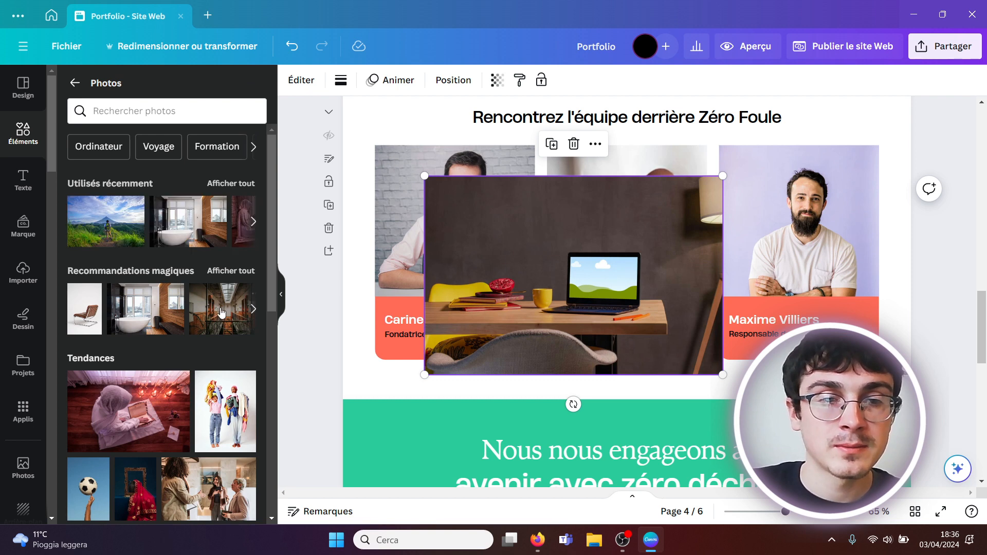
pyautogui.moveTo(222, 313); pyautogui.dragTo(599, 282)
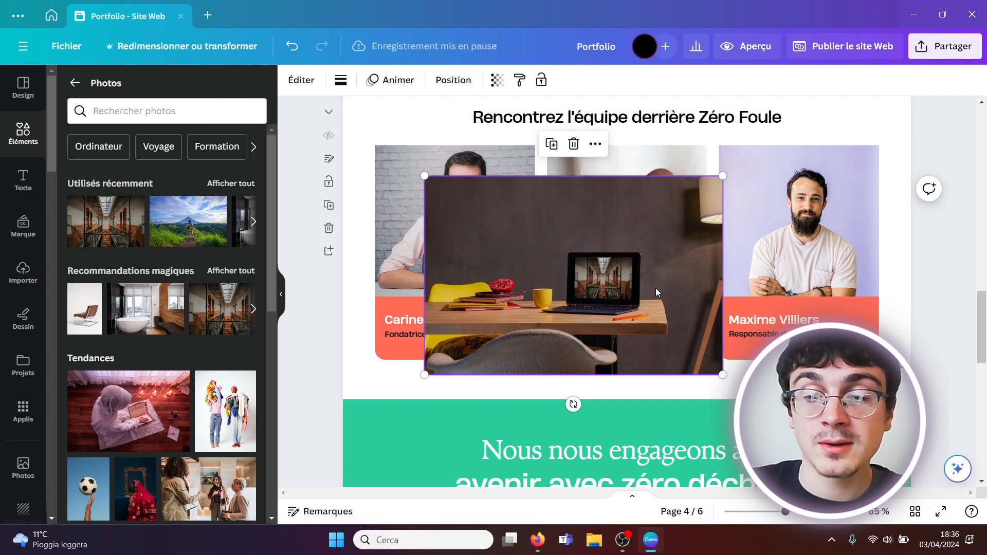
pyautogui.press('Delete')
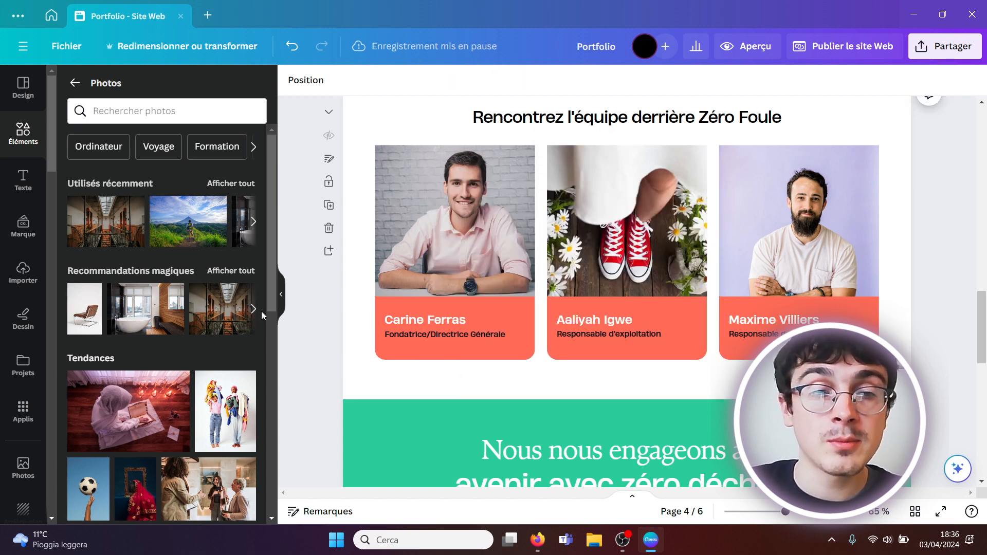
# Open the TypeGradient app from the trending apps and collapse the side panel
pyautogui.click(22, 411)
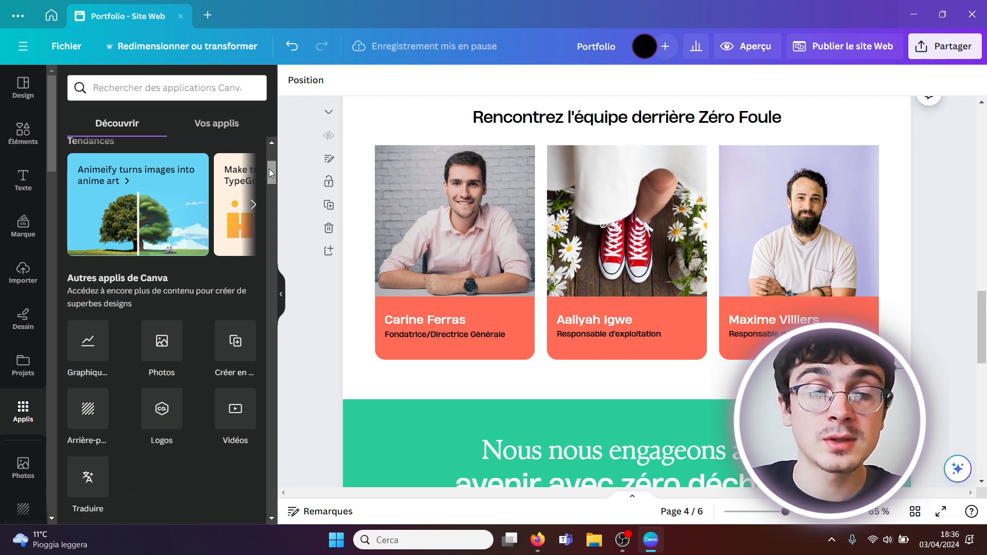
pyautogui.moveTo(269, 168)
pyautogui.mouseDown()
pyautogui.moveTo(267, 229)
pyautogui.moveTo(279, 165)
pyautogui.mouseUp()
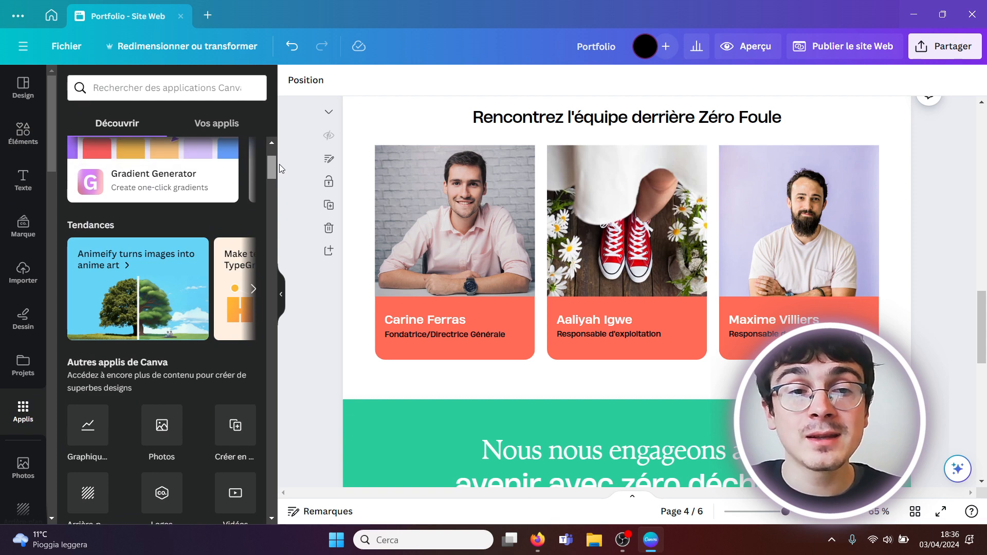
pyautogui.click(253, 290)
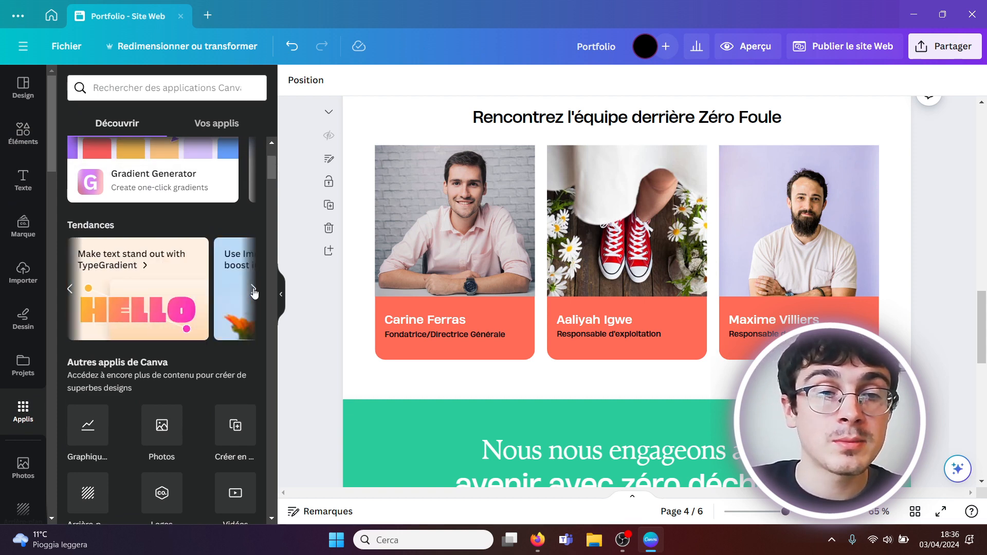
pyautogui.click(135, 282)
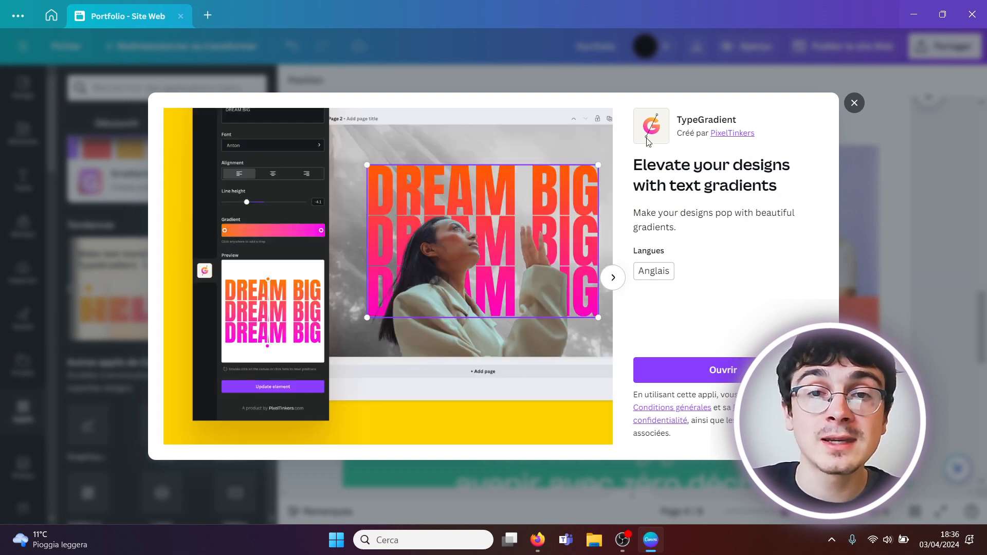
pyautogui.click(691, 381)
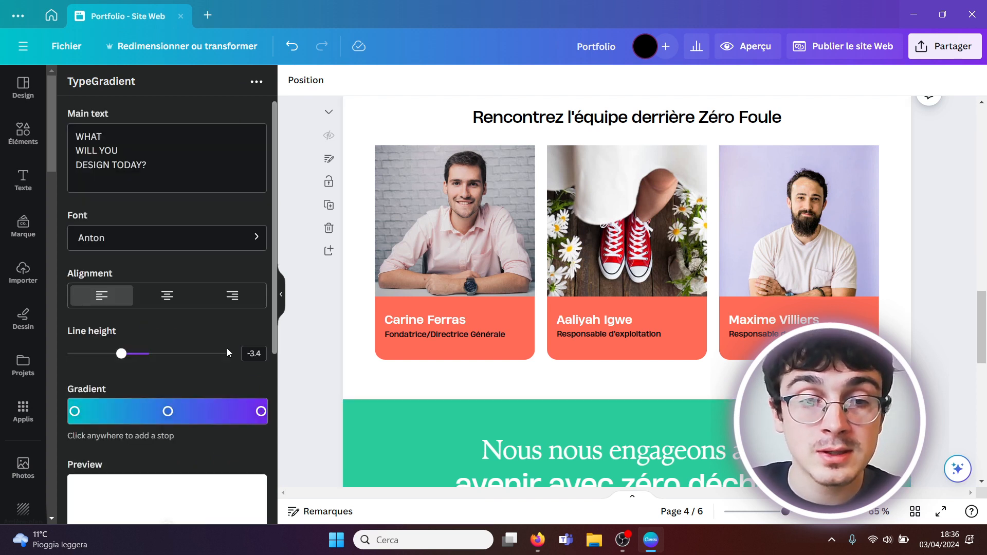
pyautogui.click(281, 294)
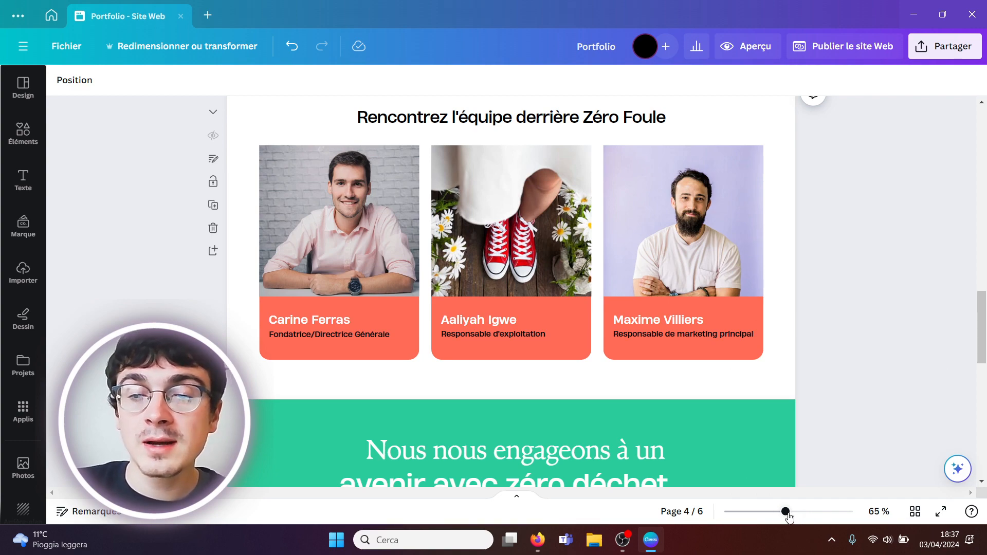
# In the page grid, move Team after Sustainability, duplicate it, and place the copy after page 2
pyautogui.moveTo(786, 512)
pyautogui.mouseDown()
pyautogui.moveTo(723, 513)
pyautogui.moveTo(803, 512)
pyautogui.moveTo(767, 512)
pyautogui.mouseUp()
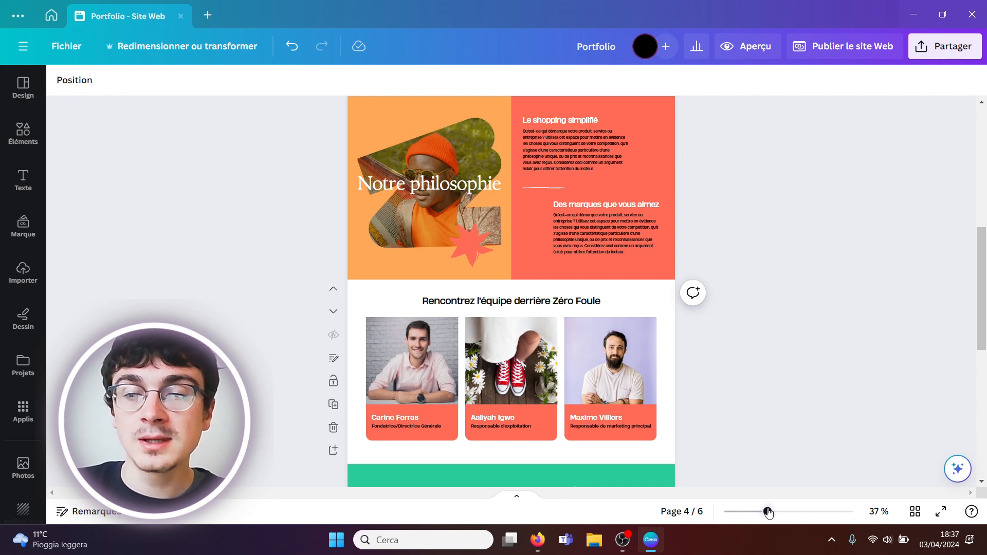
pyautogui.click(916, 512)
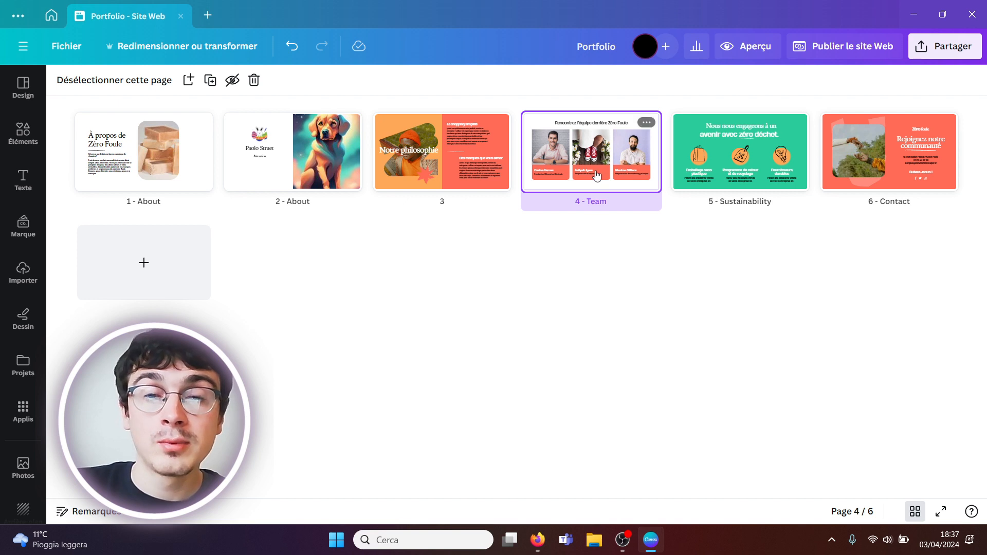
pyautogui.moveTo(596, 175); pyautogui.dragTo(797, 165)
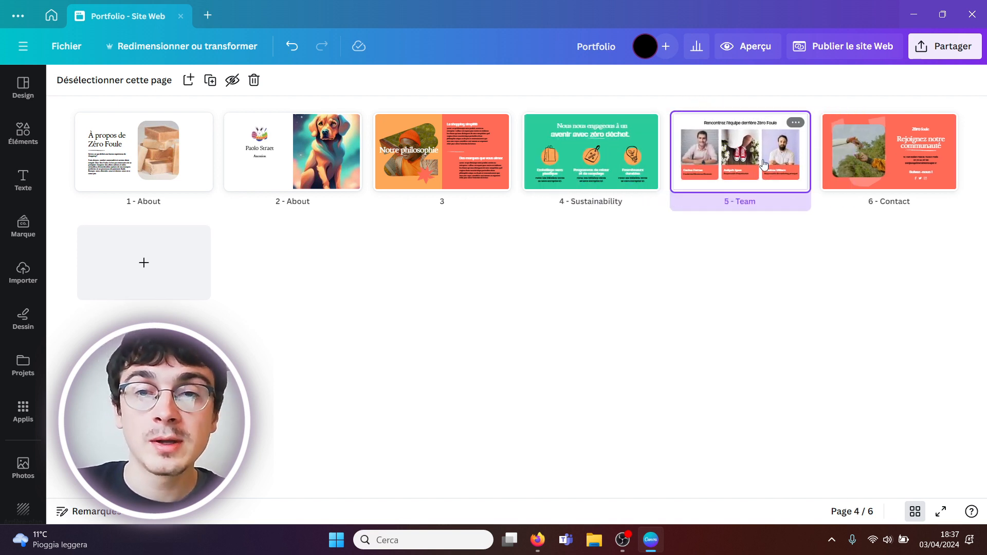
pyautogui.click(210, 80)
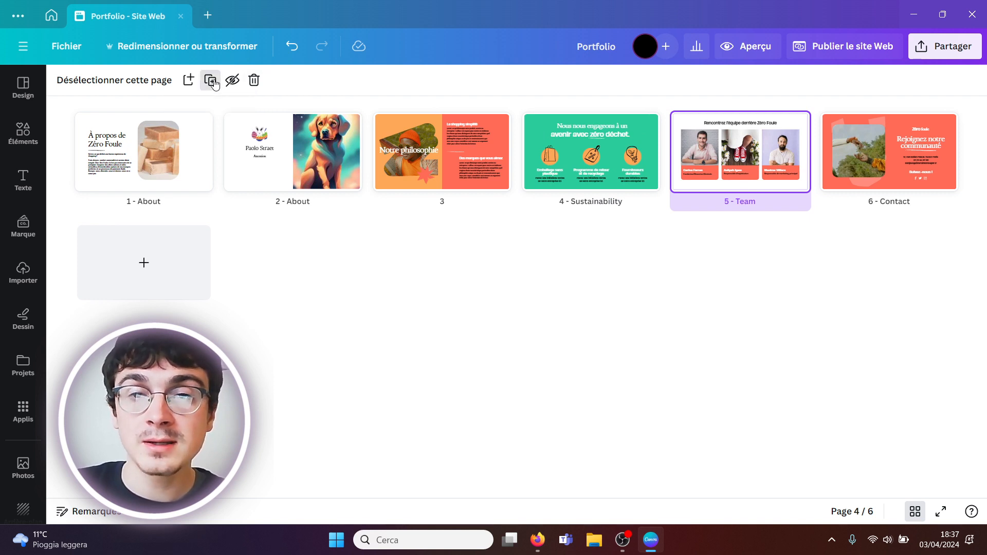
pyautogui.moveTo(700, 156); pyautogui.dragTo(351, 164)
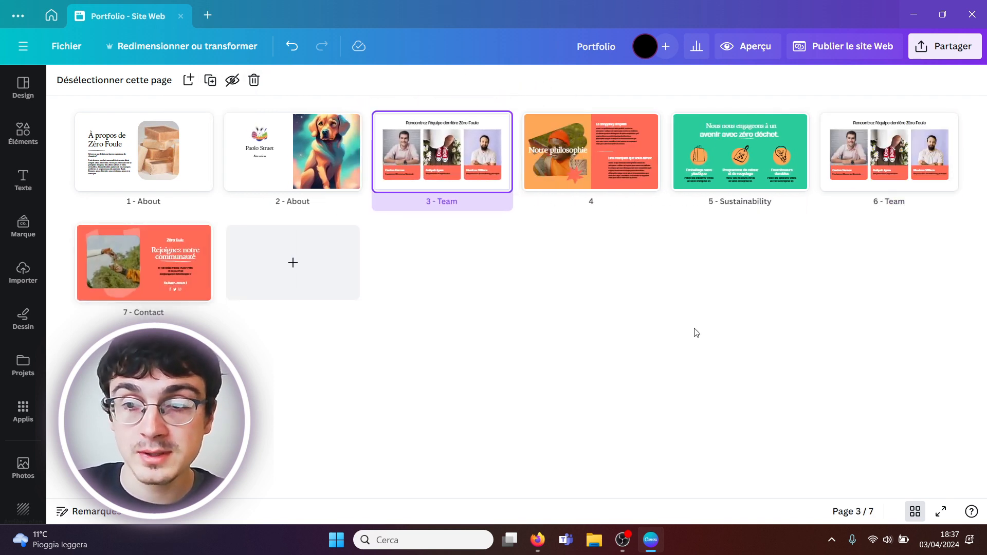
# Preview the 7-page design full screen, then return to editing
pyautogui.click(942, 512)
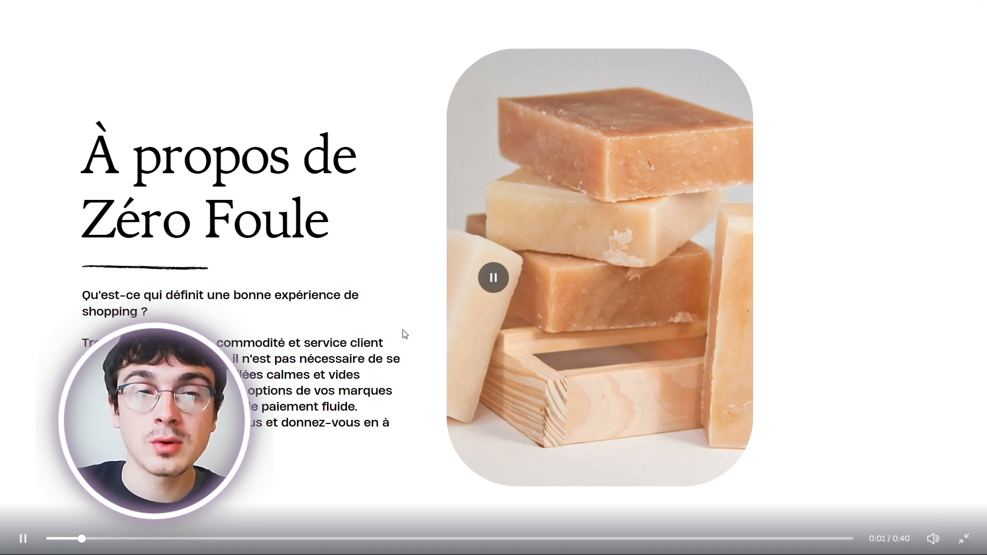
pyautogui.click(964, 539)
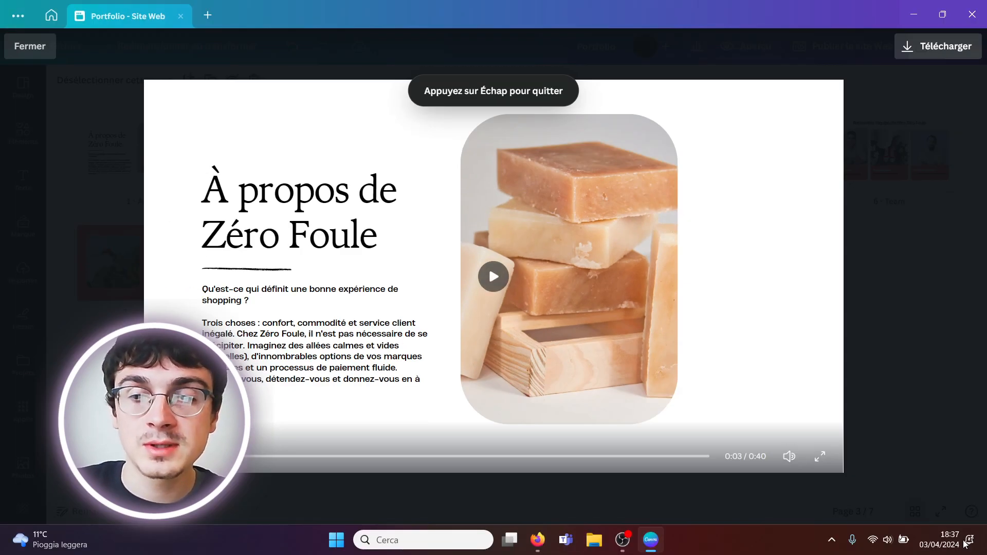
pyautogui.click(38, 45)
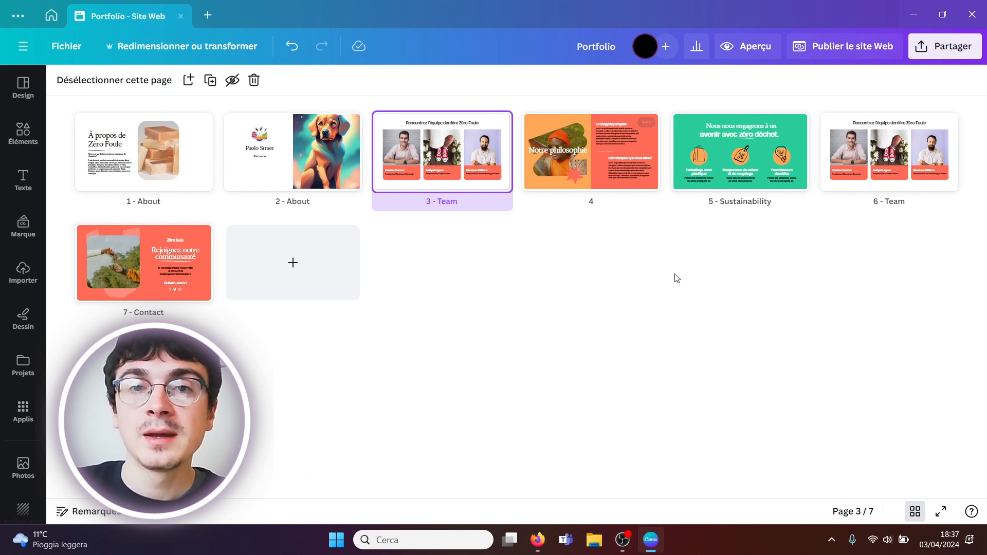
# Choose PDF Standard as the download file type under Partager > Télécharger
pyautogui.click(935, 48)
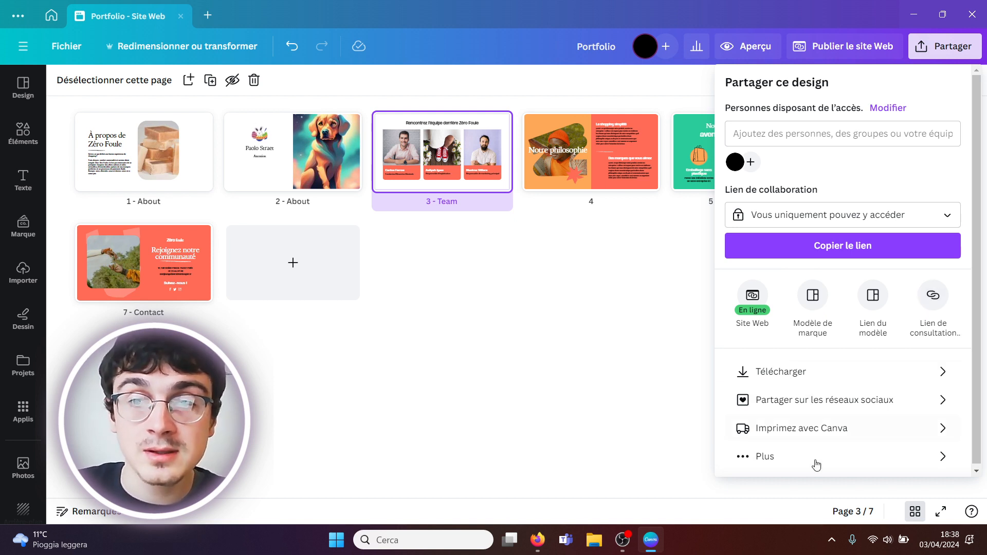
pyautogui.click(793, 371)
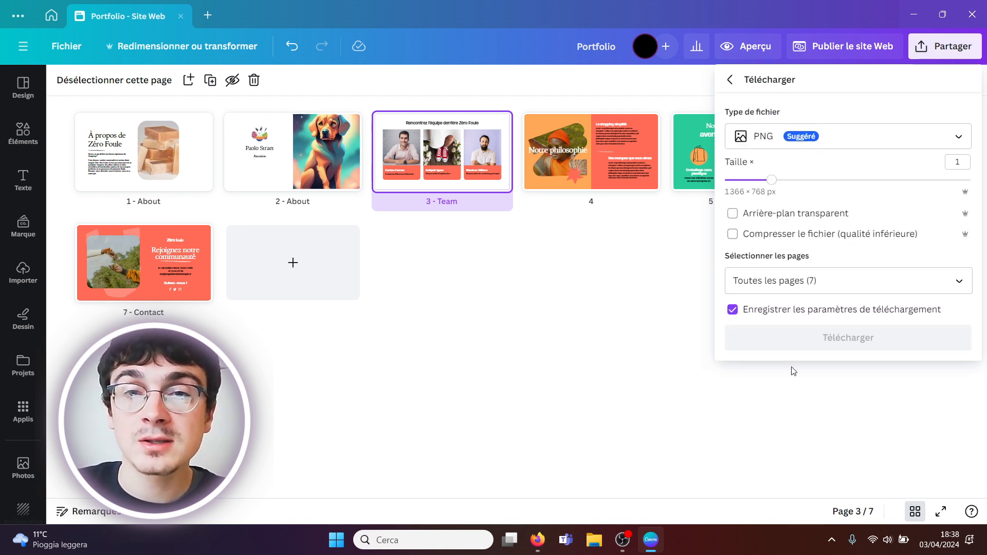
pyautogui.click(828, 145)
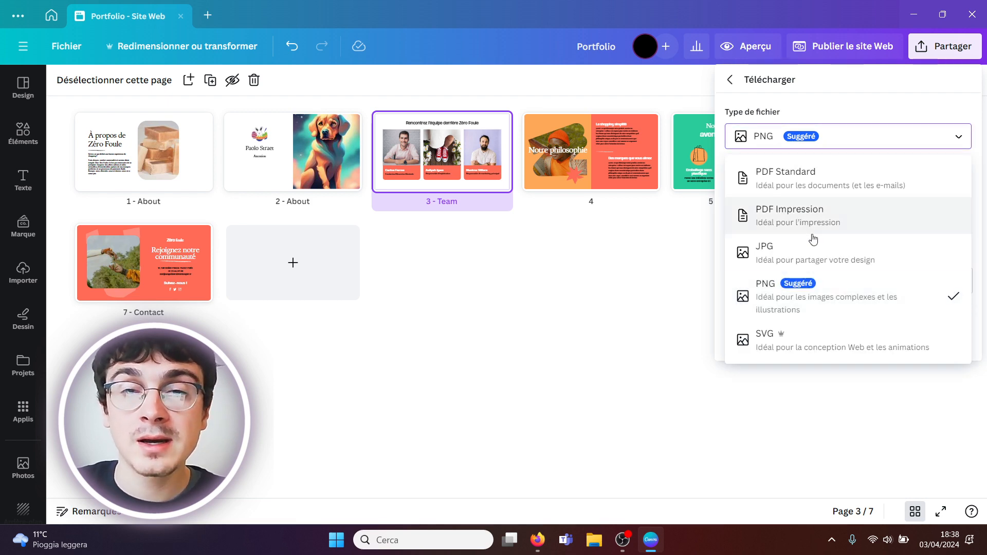
pyautogui.click(823, 193)
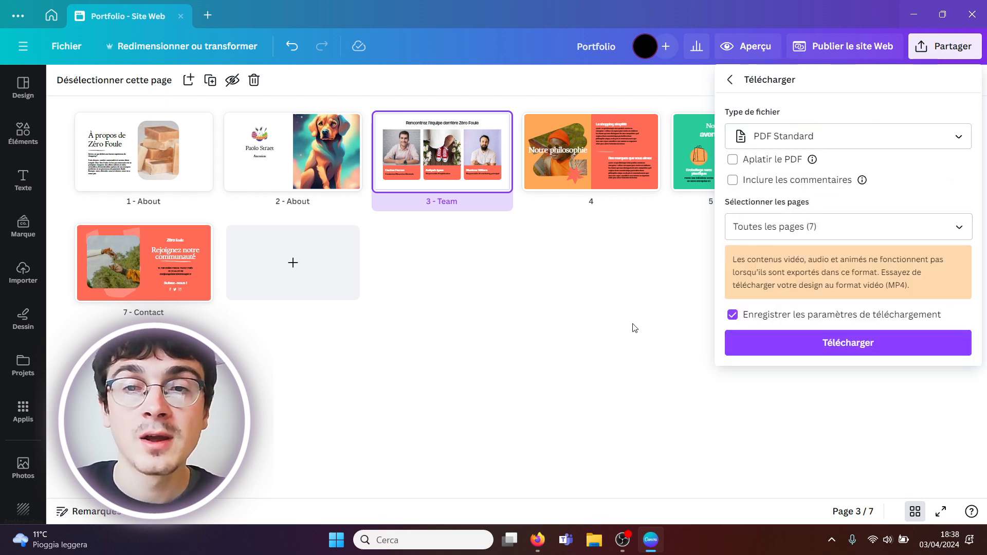
pyautogui.click(635, 328)
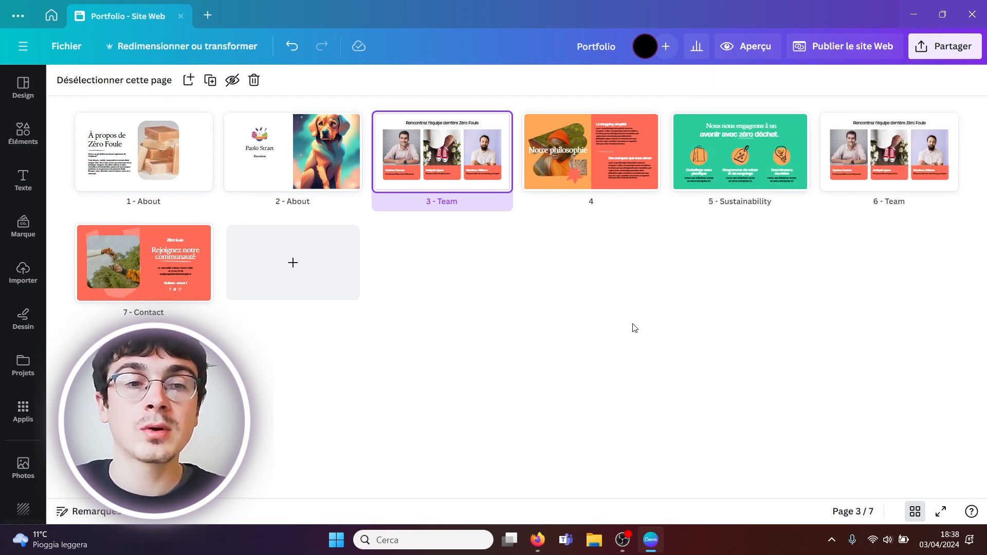
pyautogui.click(164, 171)
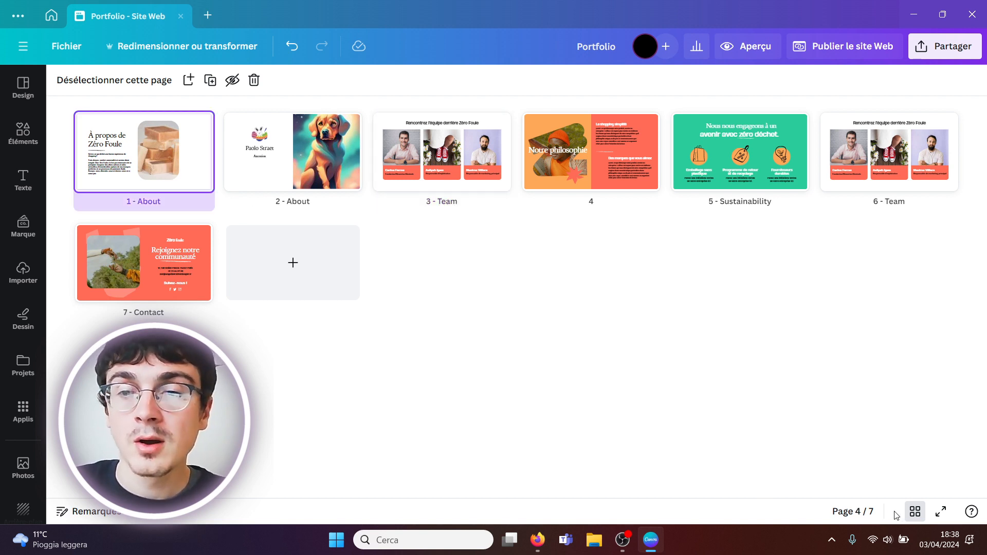
# Leave the grid view for page 1 and open the Canva Assistant to browse its suggested actions
pyautogui.click(916, 512)
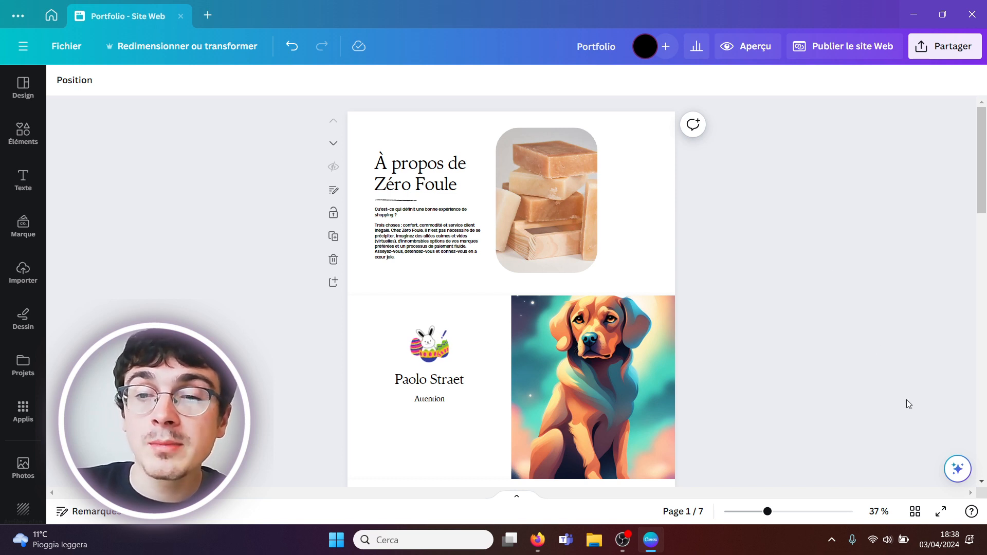
pyautogui.click(955, 470)
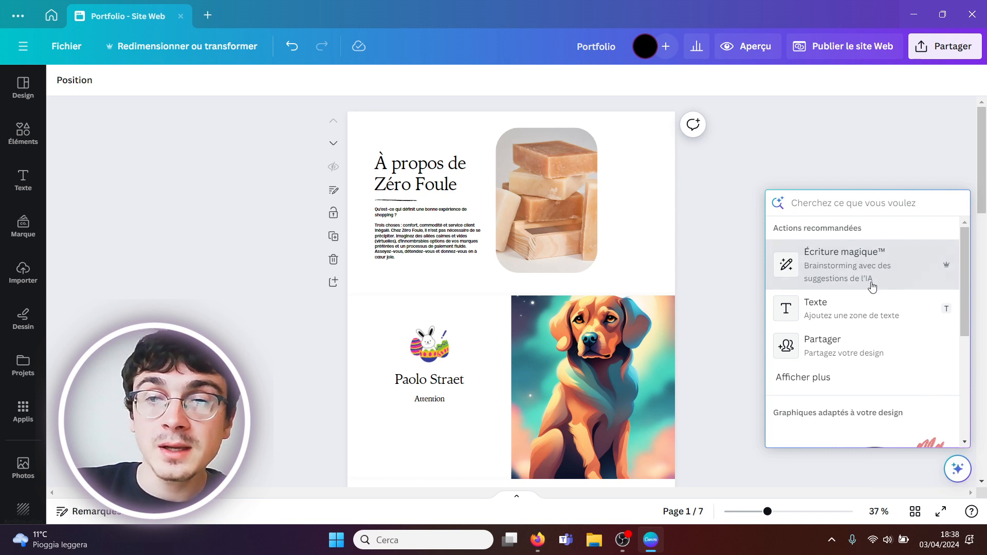
pyautogui.moveTo(966, 311); pyautogui.dragTo(960, 428)
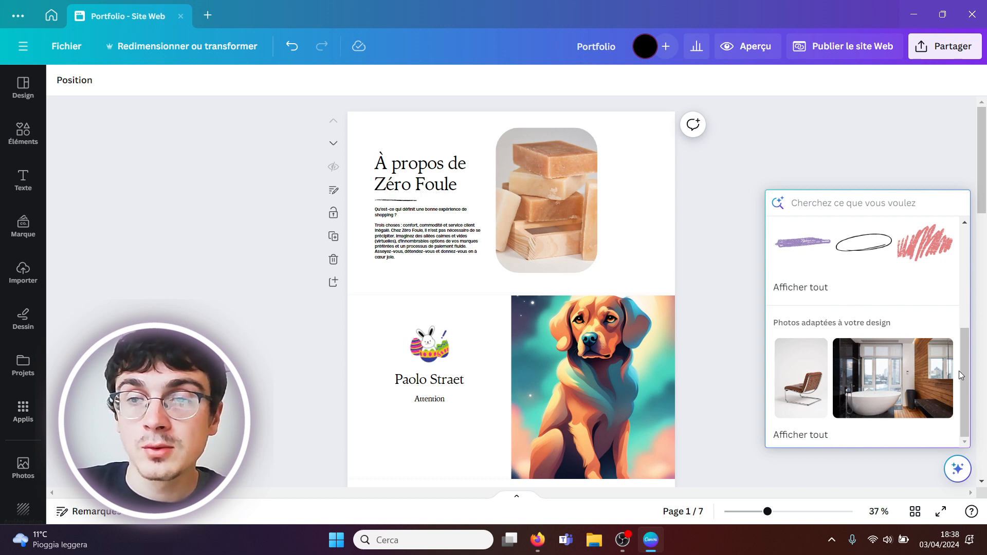
pyautogui.moveTo(964, 372); pyautogui.dragTo(967, 216)
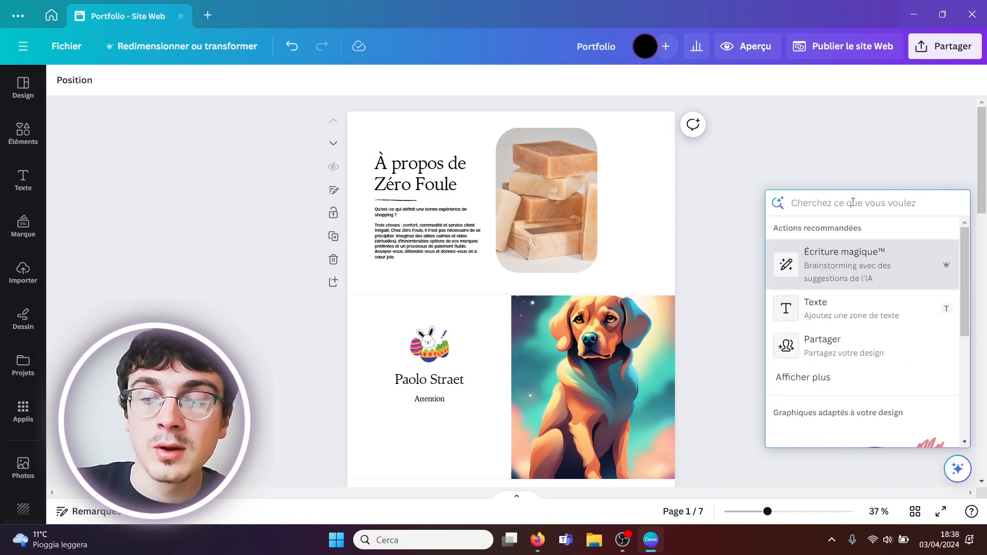
pyautogui.press('Escape')
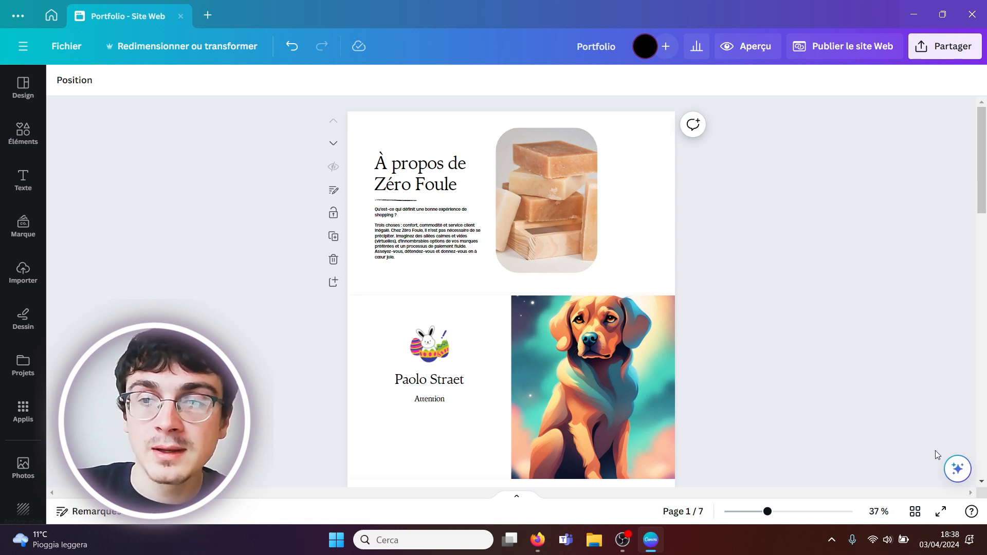
pyautogui.click(957, 468)
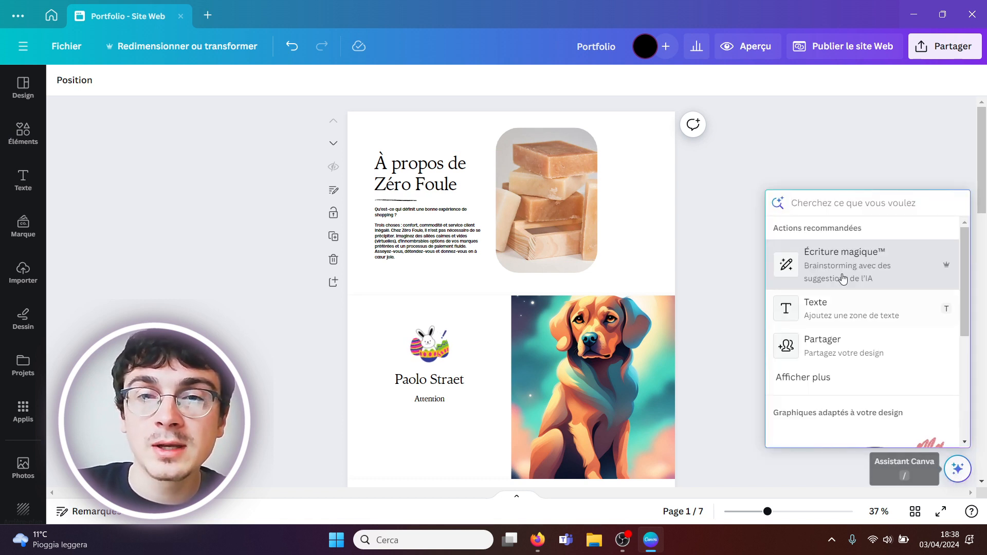
# Search the assistant for 'grille' to show the Éléments › Grilles photo grid layouts
pyautogui.click(819, 210)
pyautogui.write('gri')
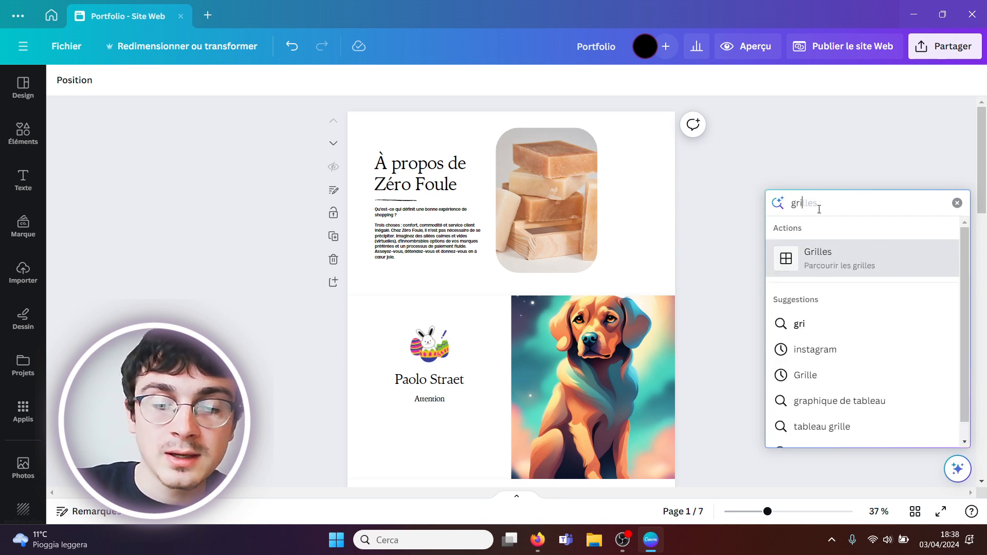
pyautogui.write('lle')
pyautogui.press('Return')
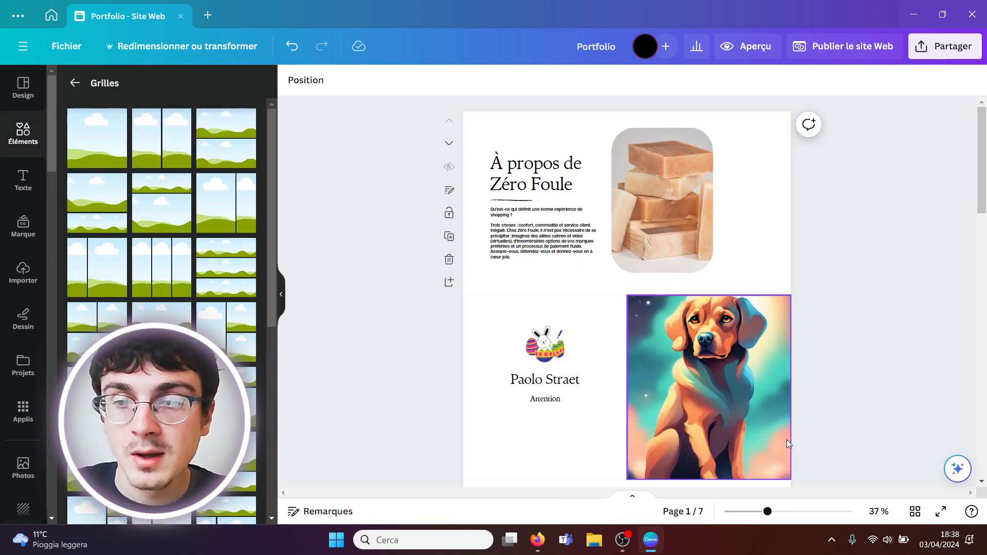
# Try the Écriture magique AI writing tool from the assistant, then close its prompt
pyautogui.click(957, 474)
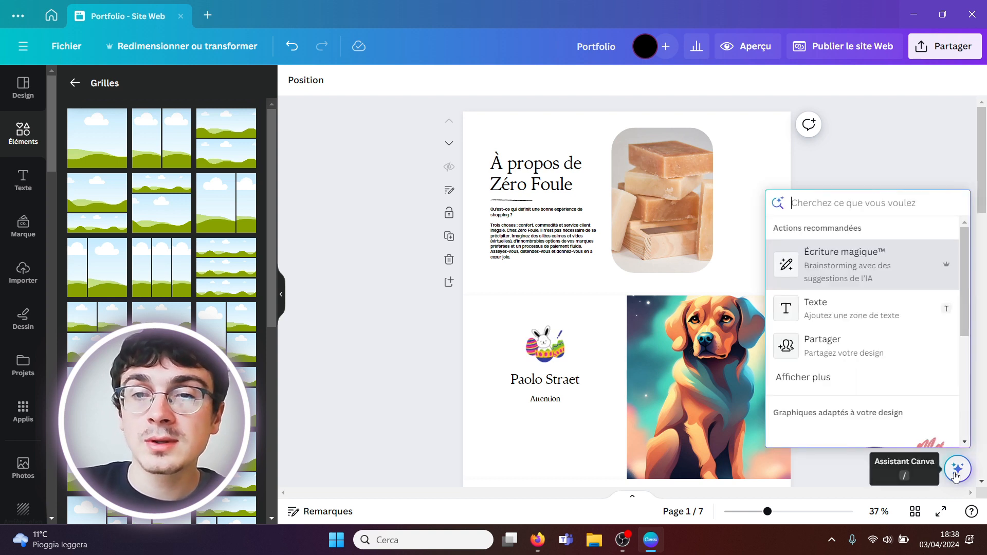
pyautogui.click(851, 268)
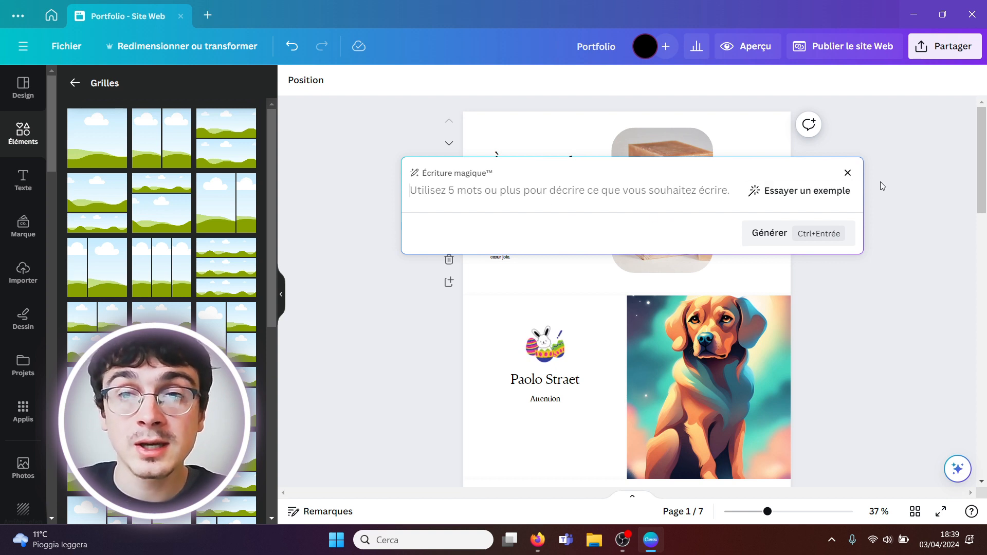
pyautogui.click(849, 173)
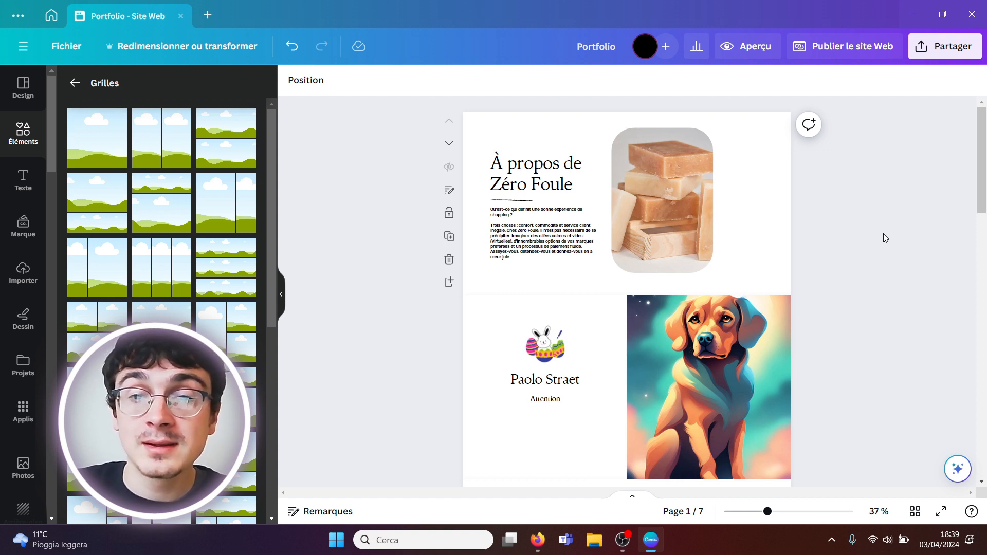
pyautogui.click(971, 512)
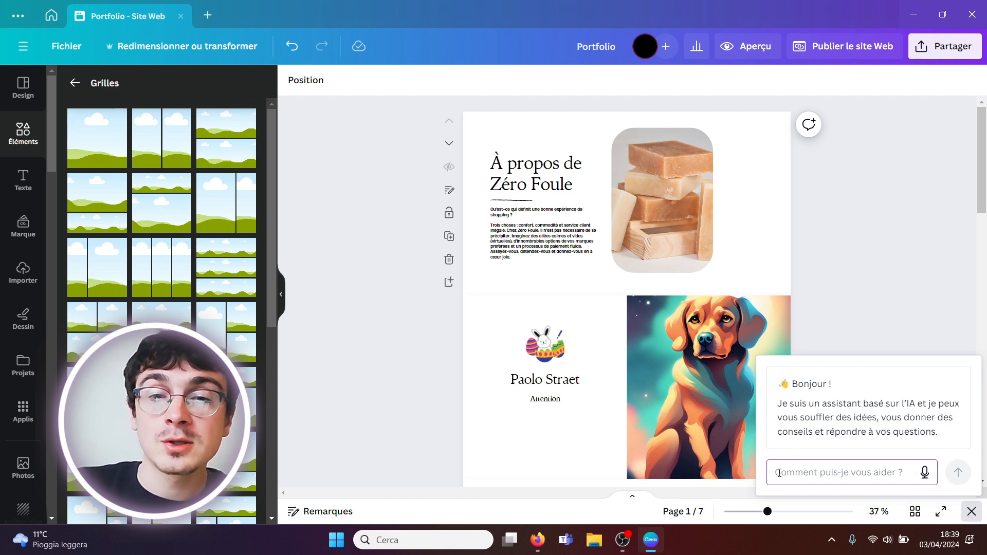
pyautogui.click(926, 474)
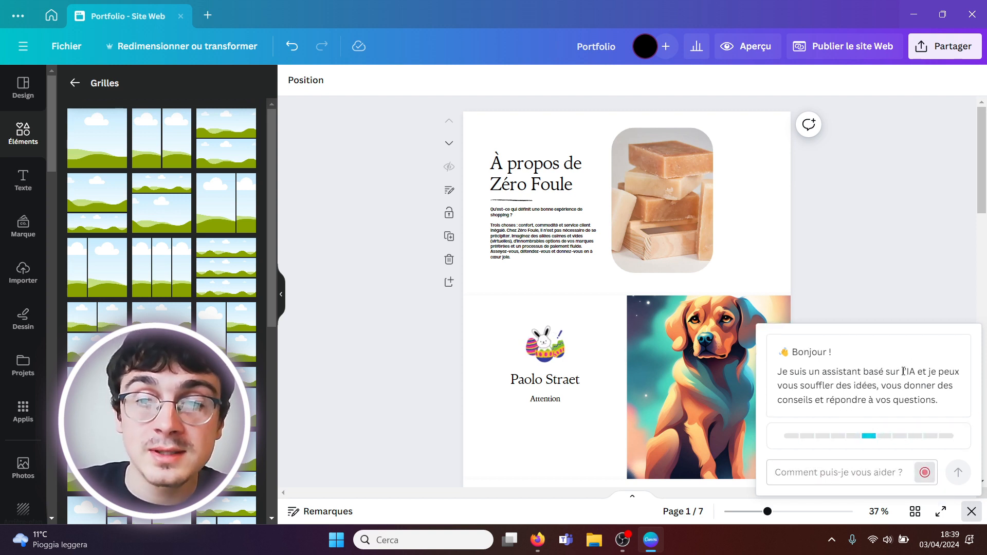
pyautogui.click(925, 473)
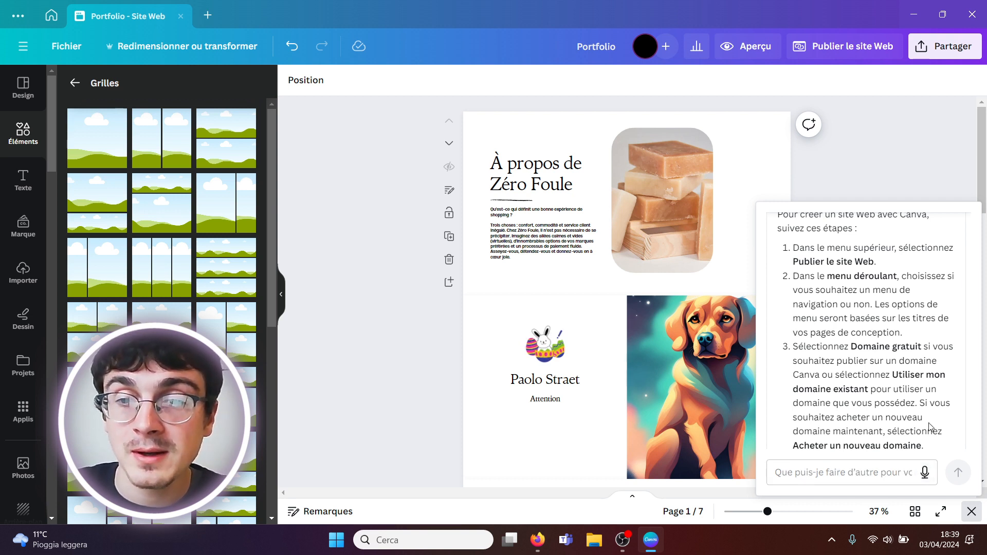
pyautogui.click(972, 514)
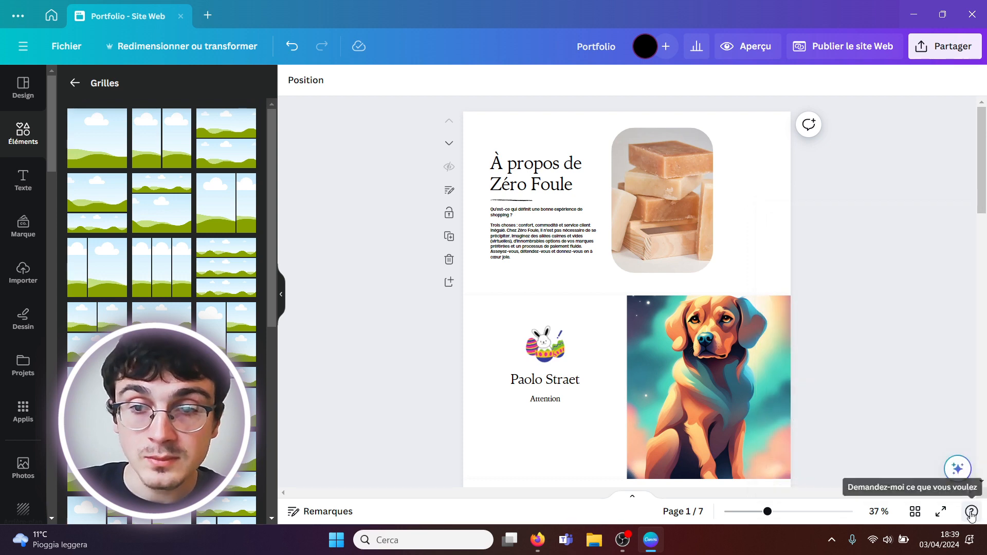